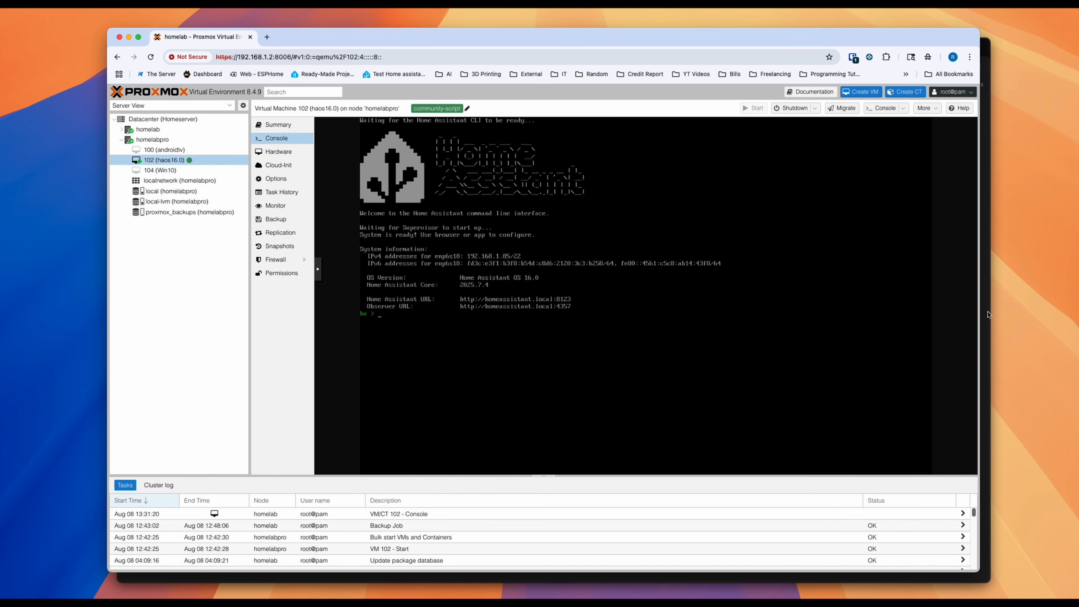
# Open 192.168.1.85:8123 in a new incognito browser window.
pyautogui.press('super+shift+n')
pyautogui.write('1')
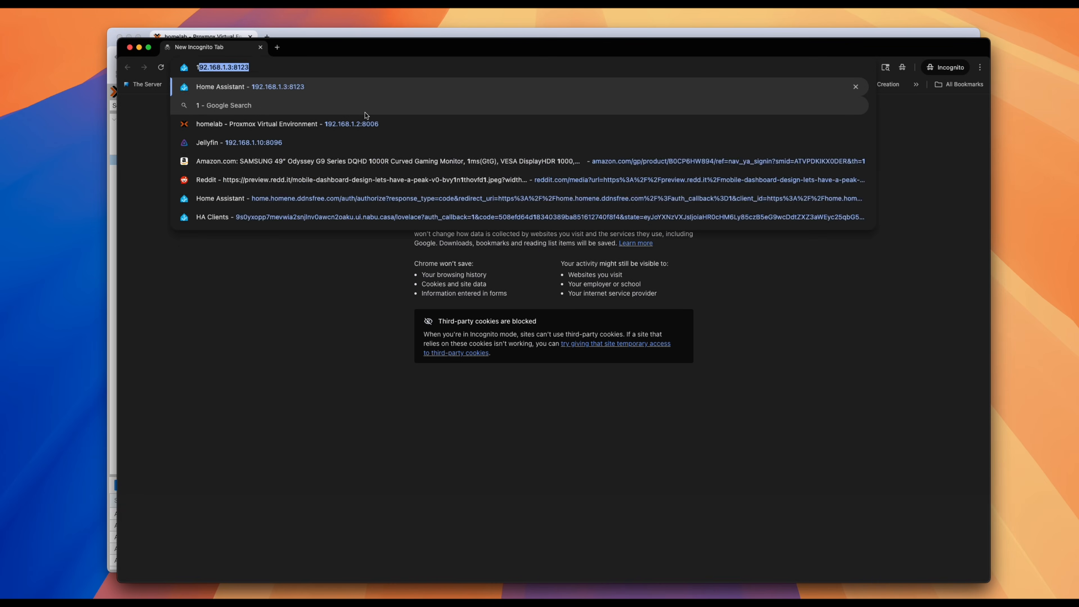
pyautogui.write('92.168.1.')
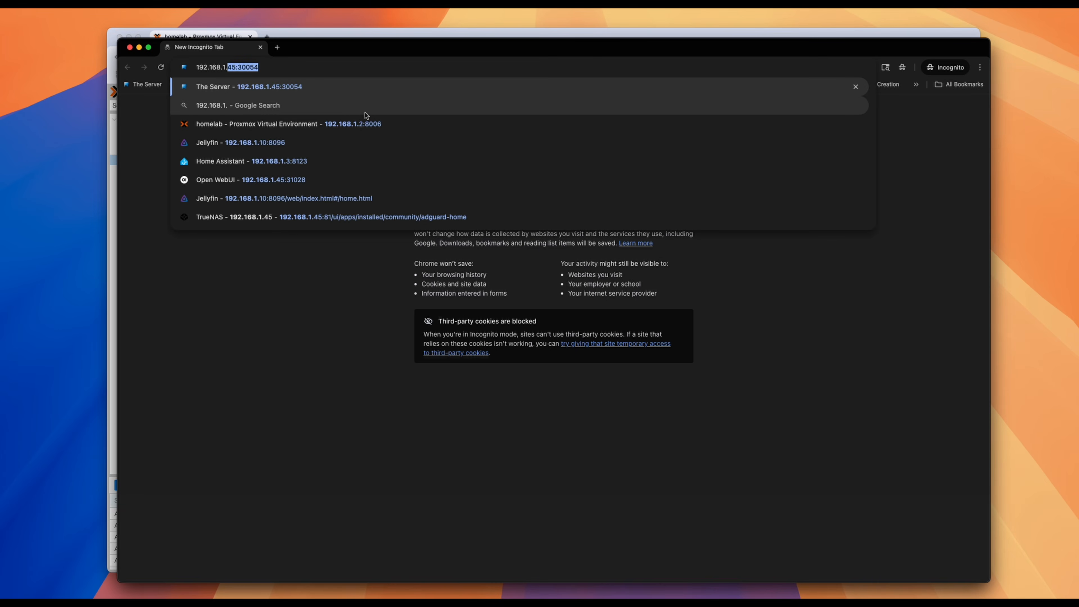
pyautogui.write('85:8123')
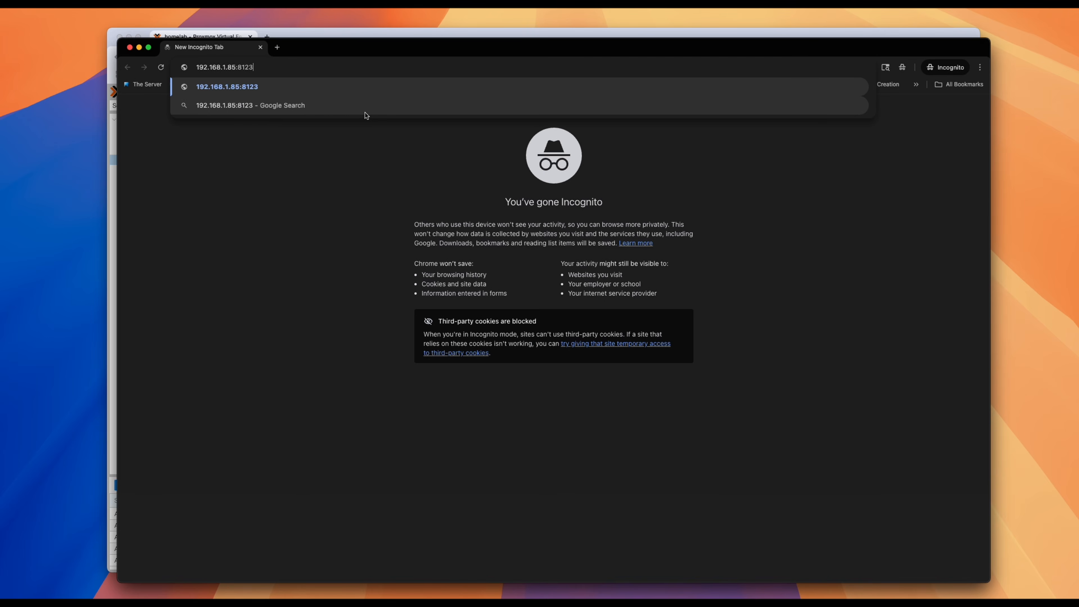
pyautogui.press('Return')
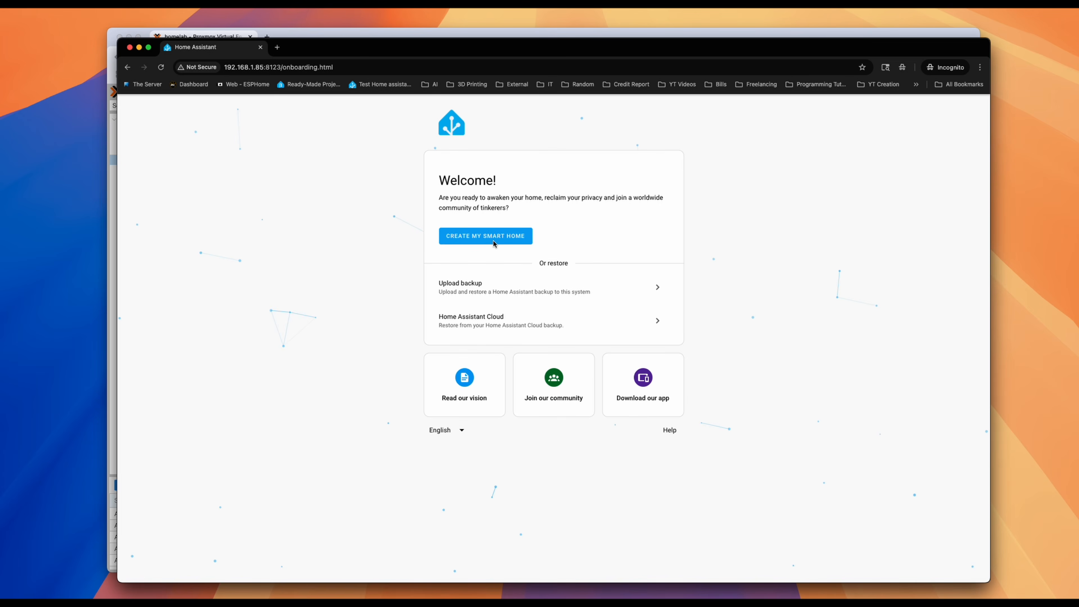
# Start creating a new smart home and set up the user account with its name, username and password.
pyautogui.click(465, 238)
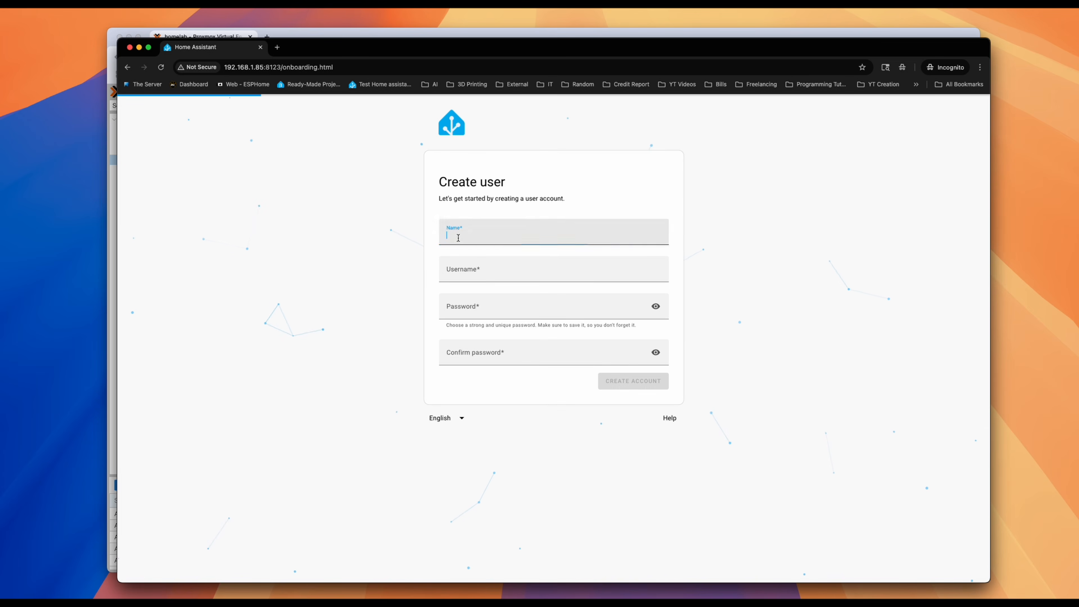
pyautogui.write('rich')
pyautogui.press('Tab')
pyautogui.press('Tab')
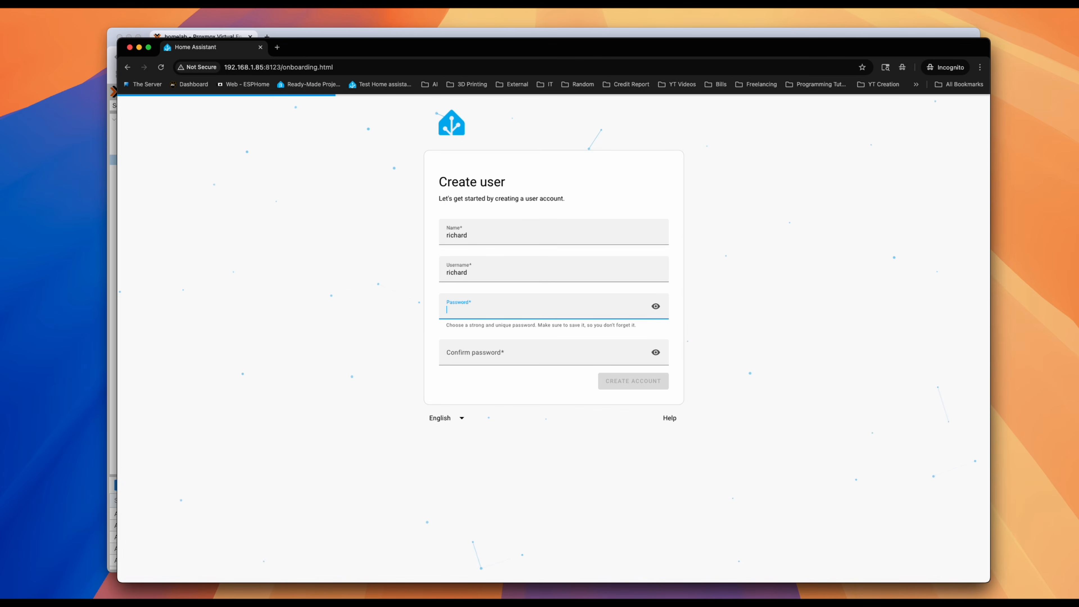
pyautogui.write('****')
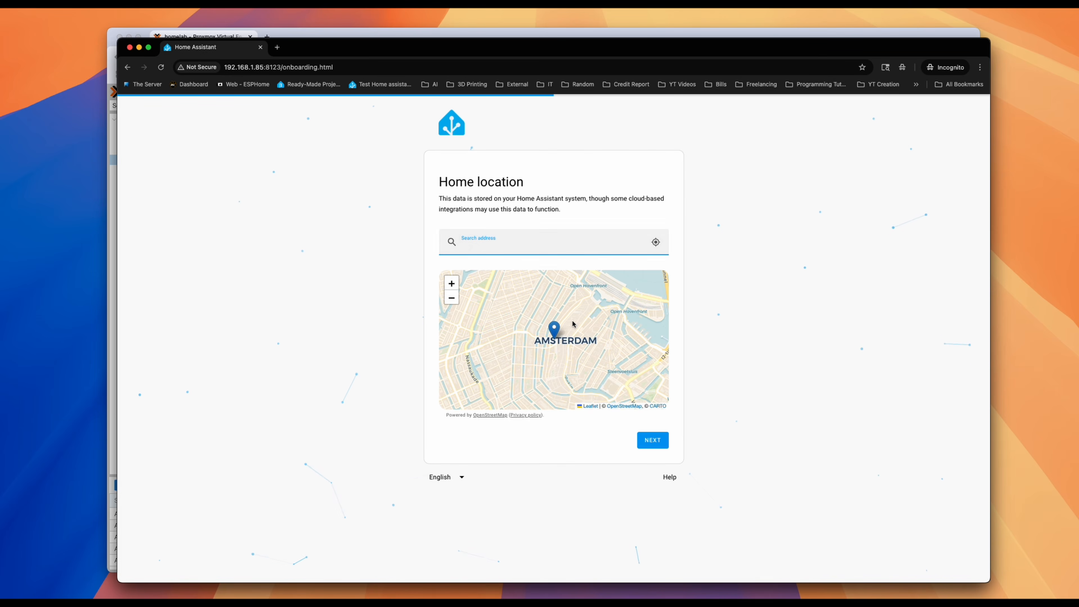
# Detect the home location automatically, allowing the one-time request to an external service, and accept it.
pyautogui.click(654, 242)
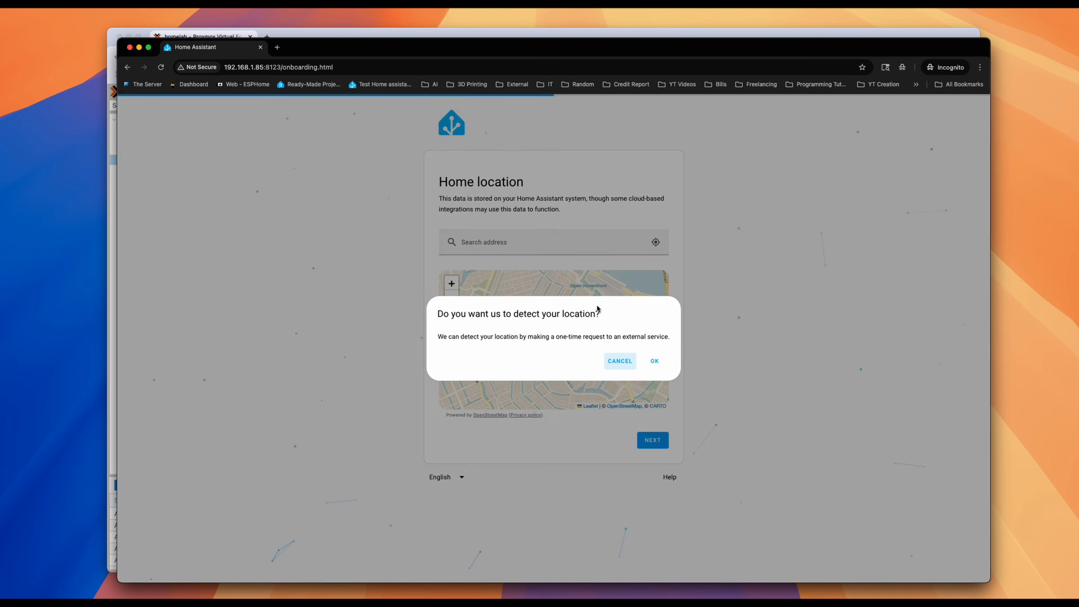
pyautogui.click(652, 362)
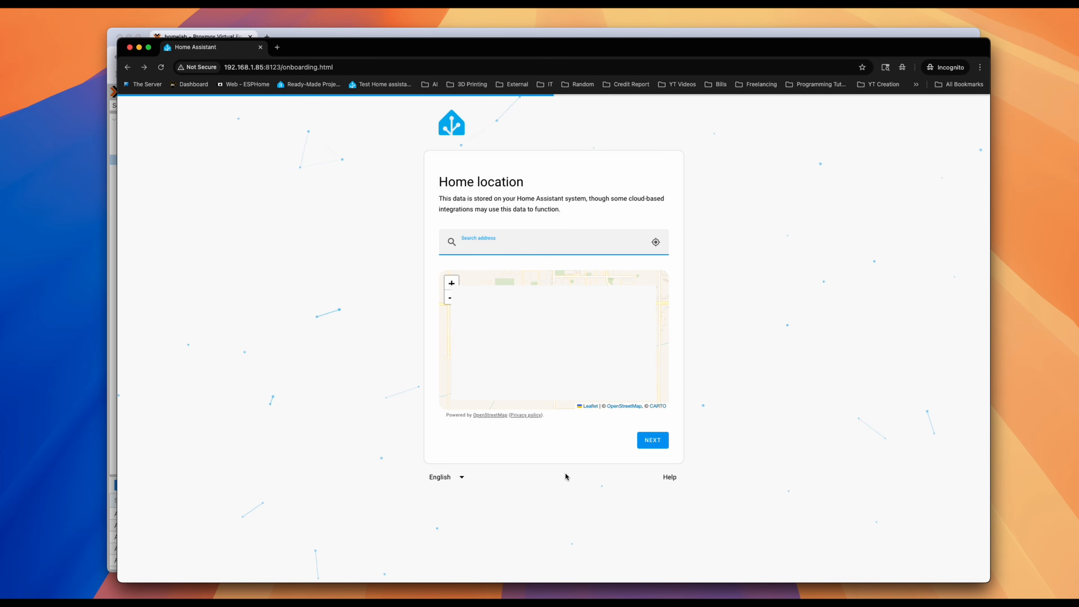
pyautogui.click(655, 440)
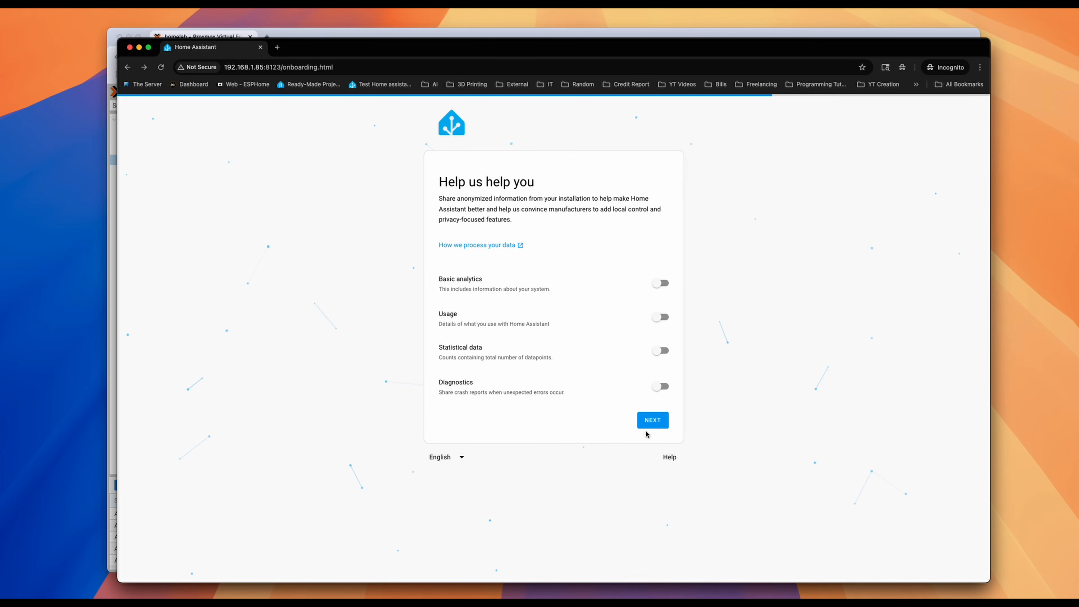
# Finish the onboarding with all analytics sharing left off and look over the Overview dashboard.
pyautogui.click(666, 423)
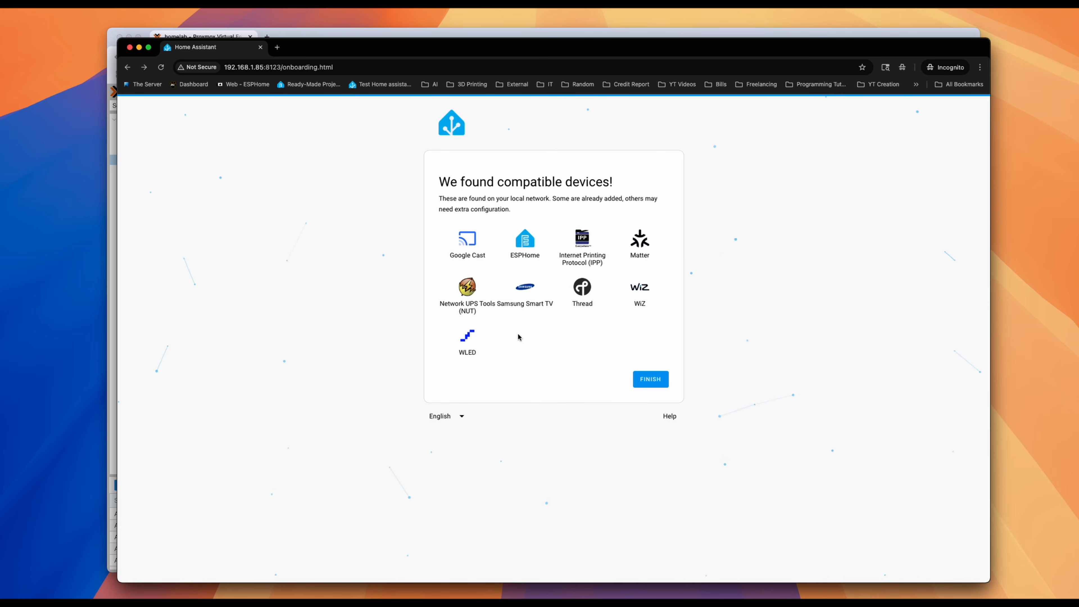
pyautogui.click(639, 378)
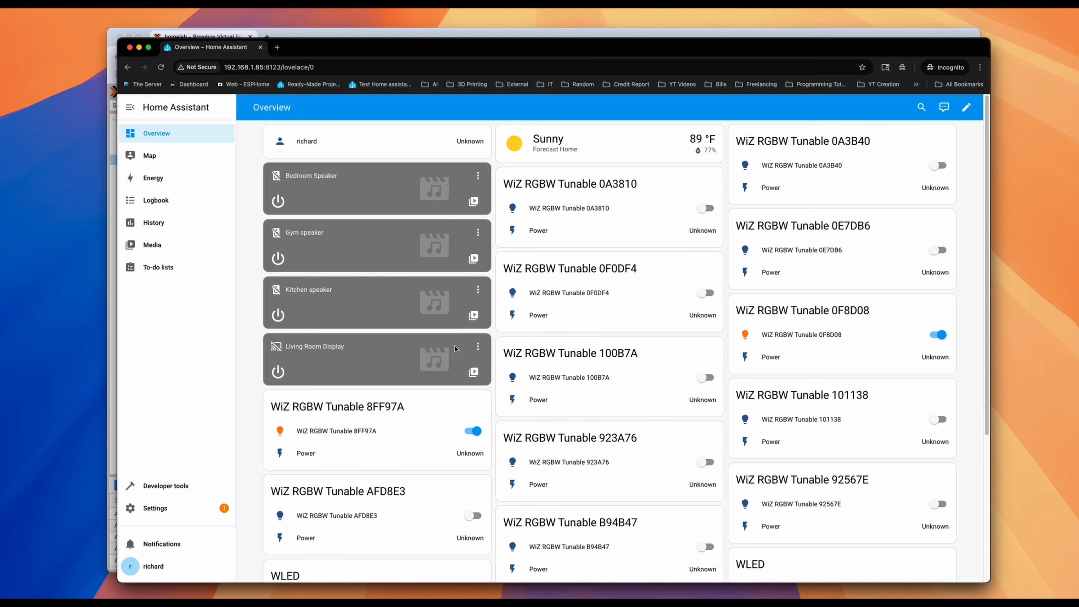
pyautogui.scroll(-5, 514, 386)
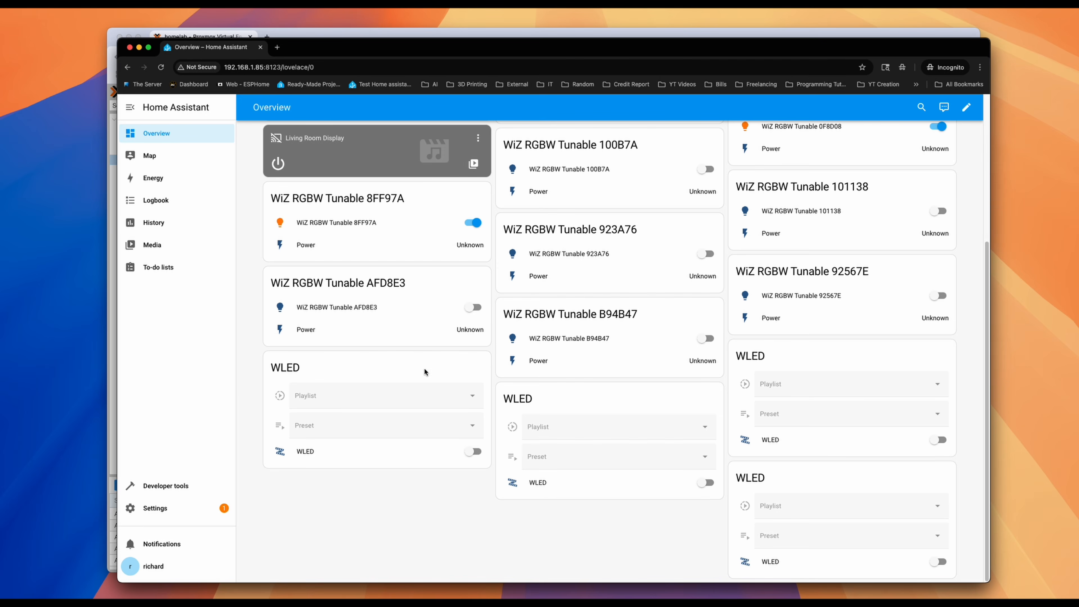
pyautogui.scroll(5, 289, 417)
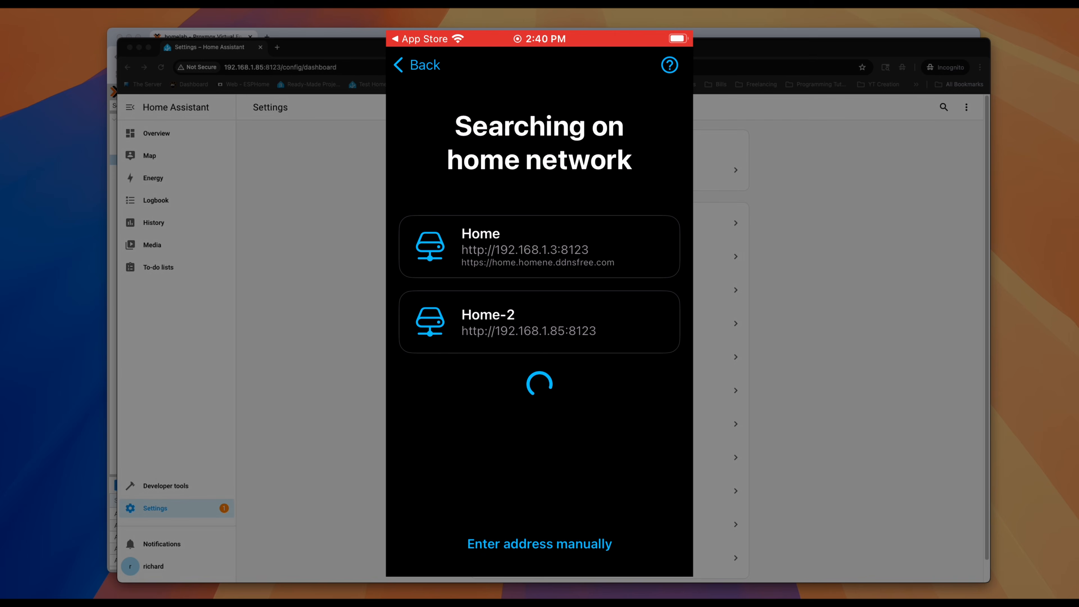
# In the Home Assistant companion app on the phone, choose the Home-2 server and fill in the account username for login.
pyautogui.click(539, 322)
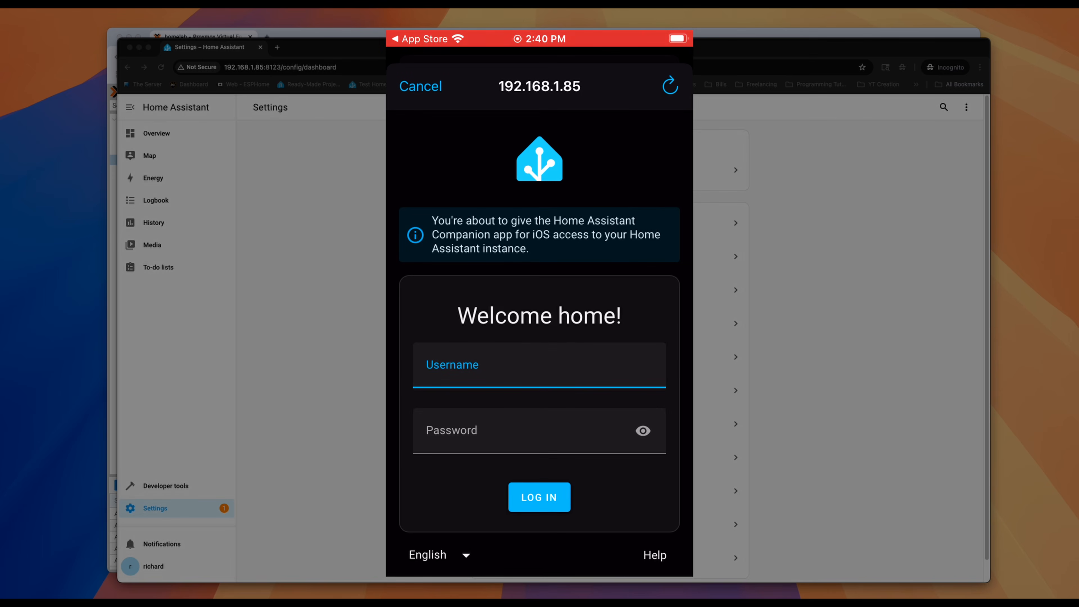
pyautogui.click(539, 365)
pyautogui.write('ifhatd')
pyautogui.press('BackSpace')
pyautogui.press('BackSpace')
pyautogui.press('BackSpace')
pyautogui.press('BackSpace')
pyautogui.press('BackSpace')
pyautogui.press('BackSpace')
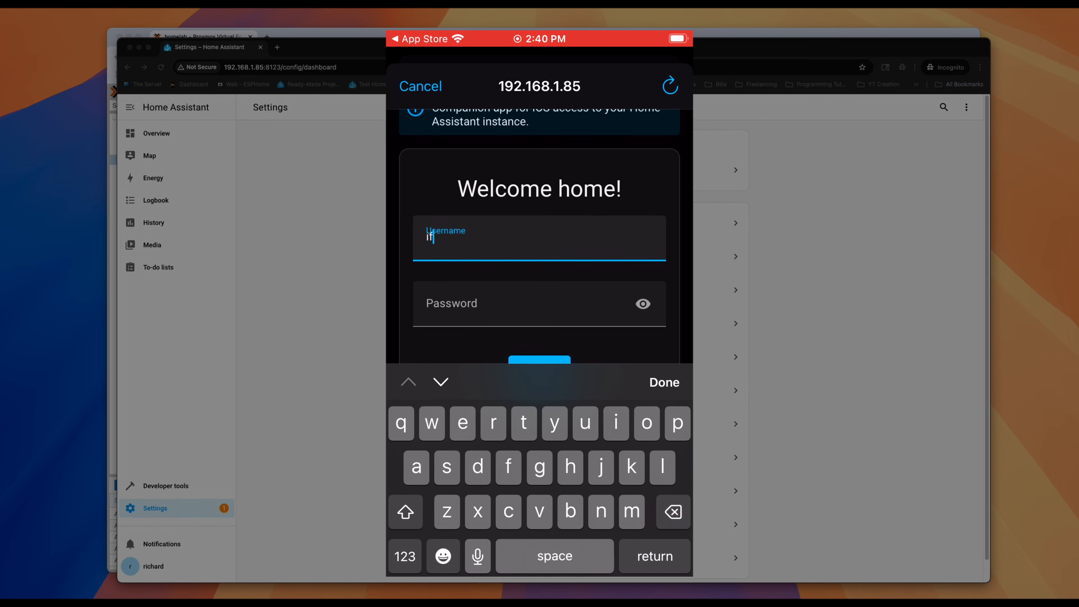
pyautogui.write('richard')
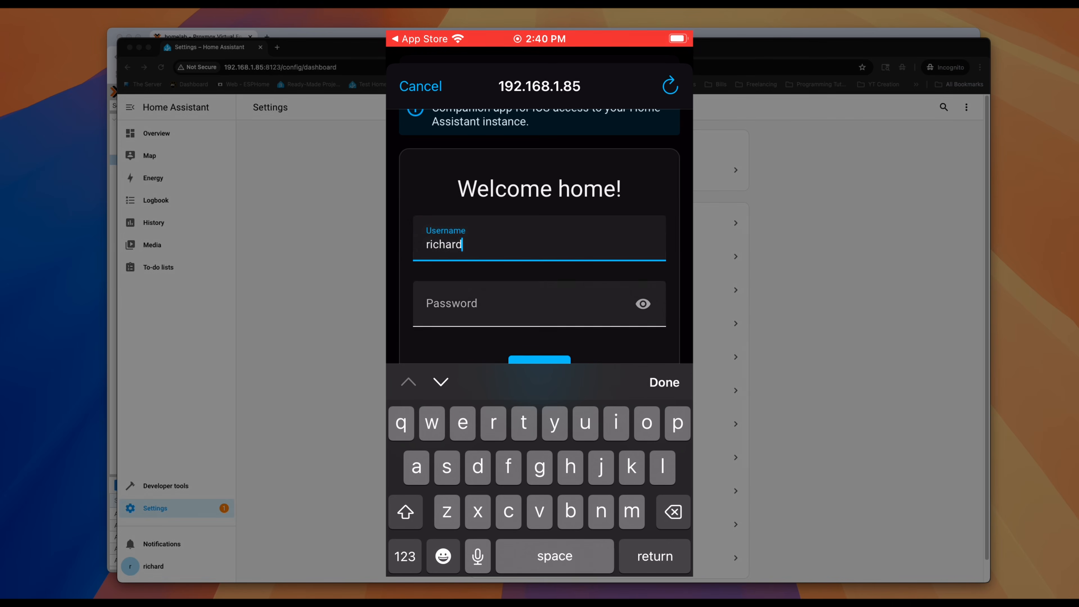
pyautogui.click(540, 303)
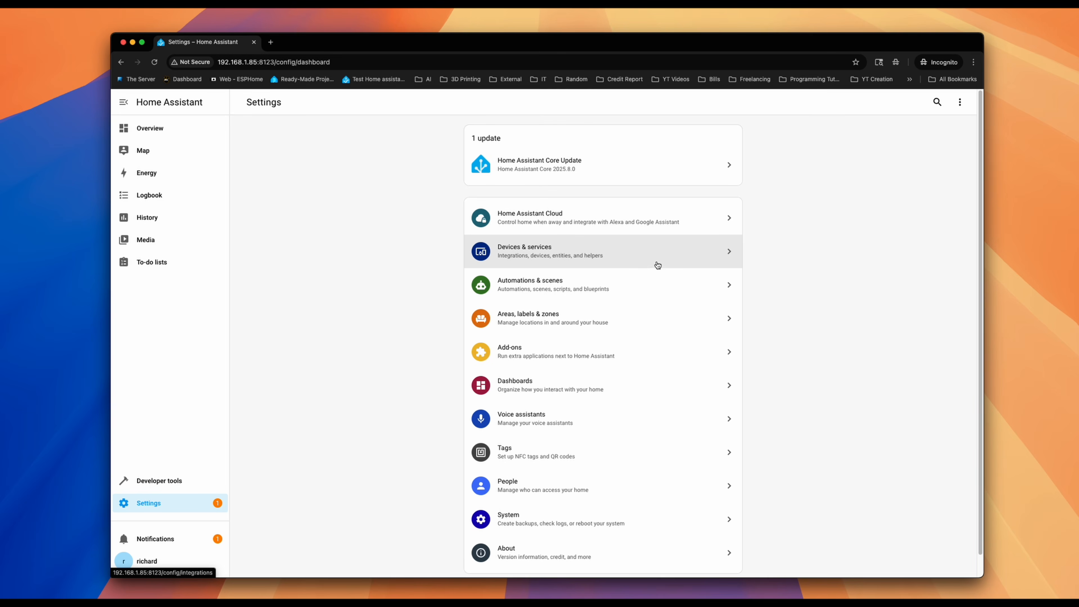
# Open the phone registered under the Mobile App integration and examine its battery level history.
pyautogui.click(502, 255)
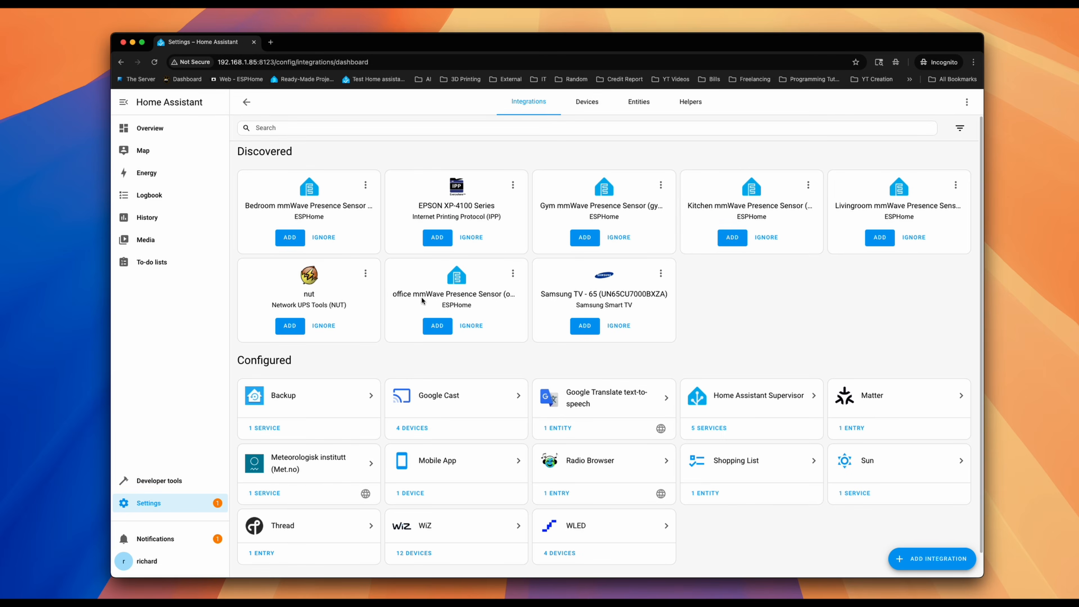
pyautogui.click(148, 506)
pyautogui.click(639, 239)
pyautogui.scroll(-1, 590, 489)
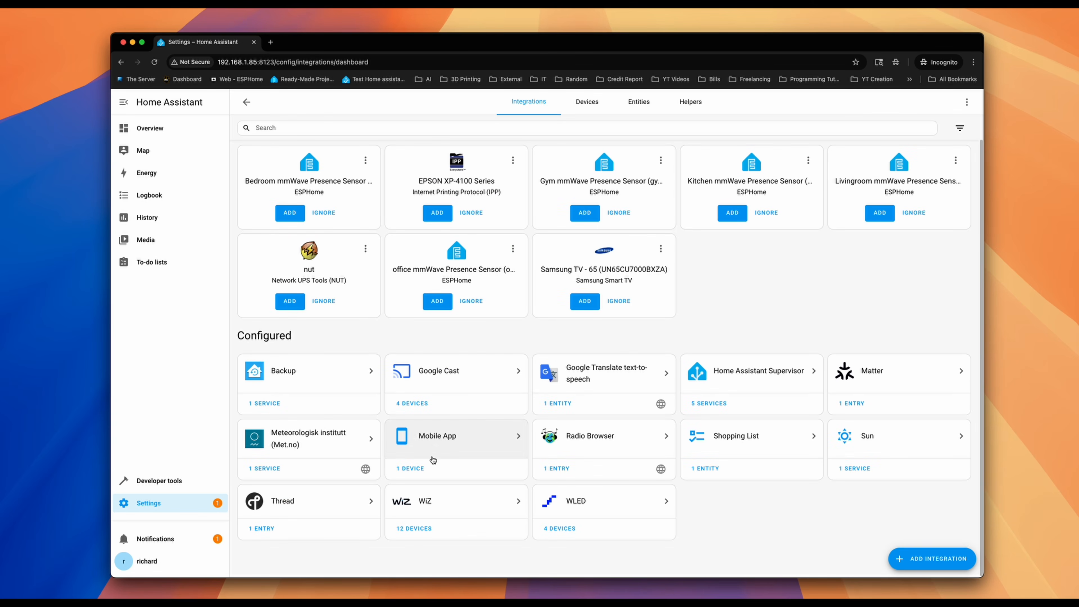
pyautogui.click(413, 471)
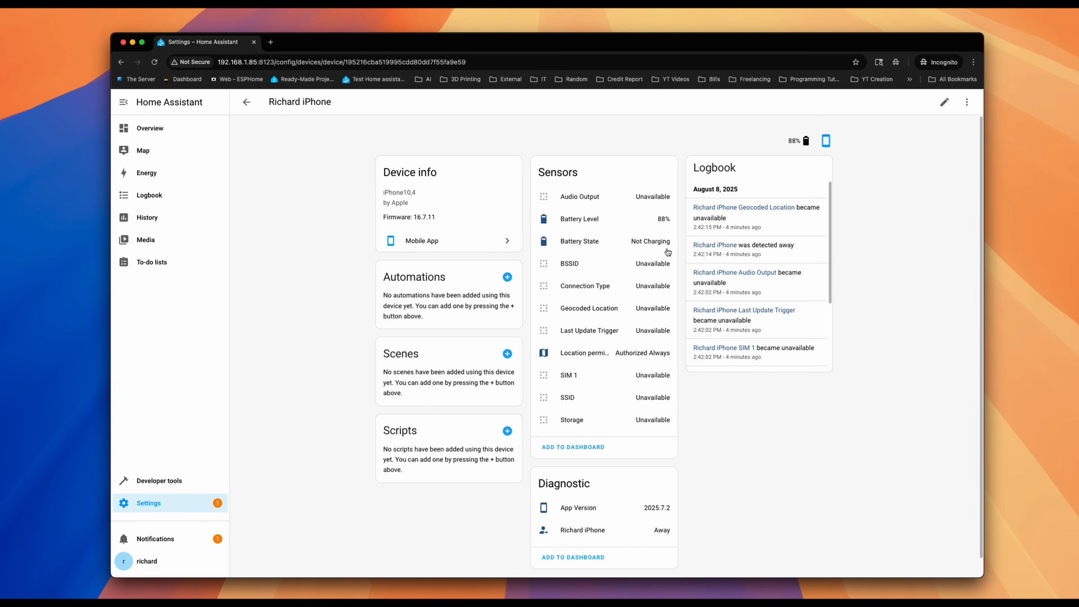
pyautogui.click(661, 224)
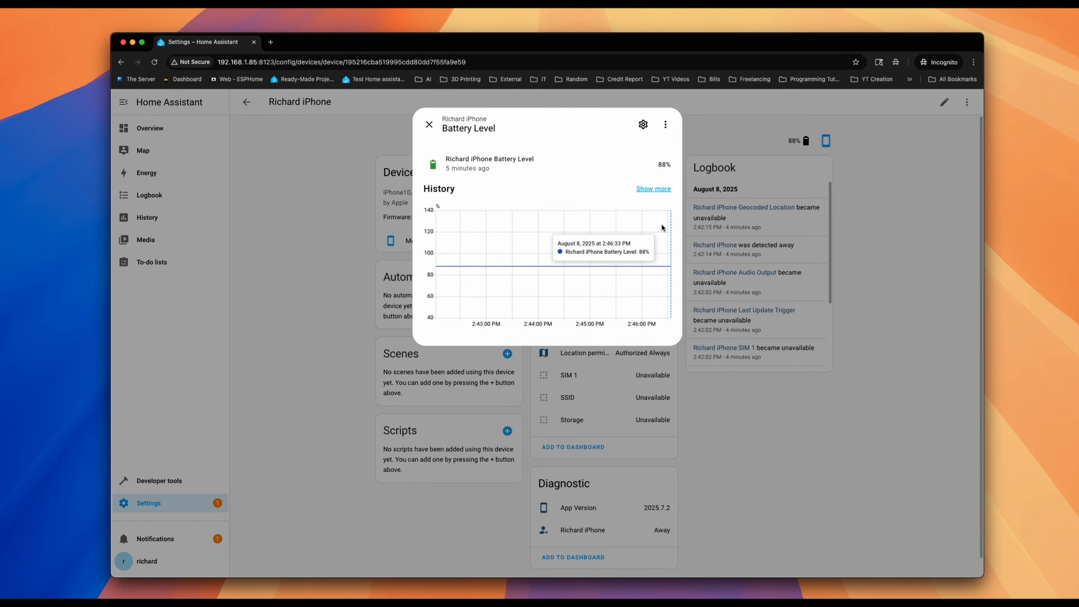
pyautogui.click(429, 125)
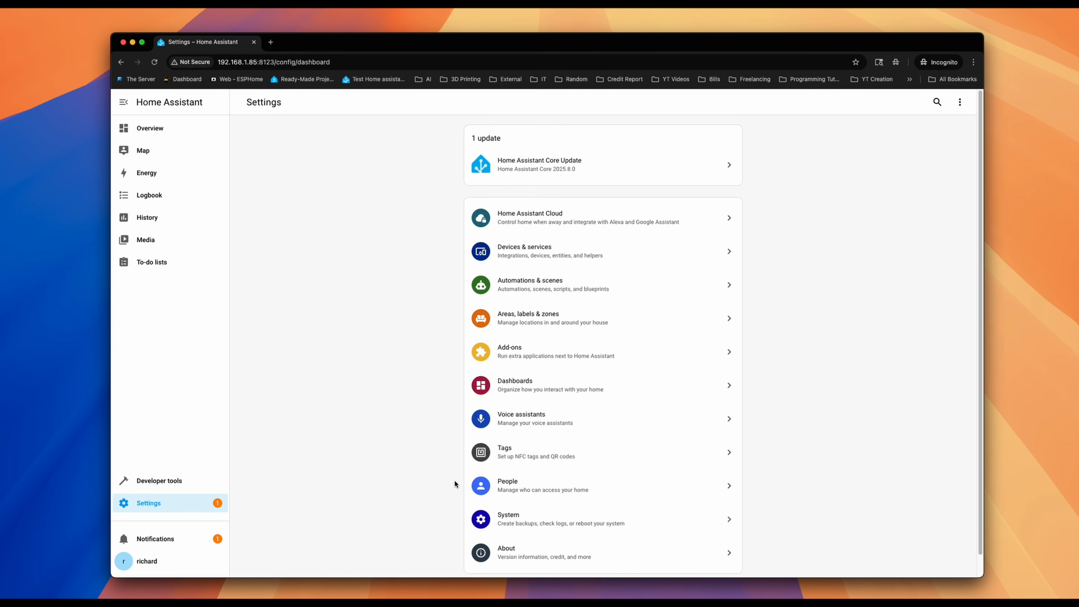
# Add a new person named spouse in the People settings and allow login for this person.
pyautogui.click(523, 480)
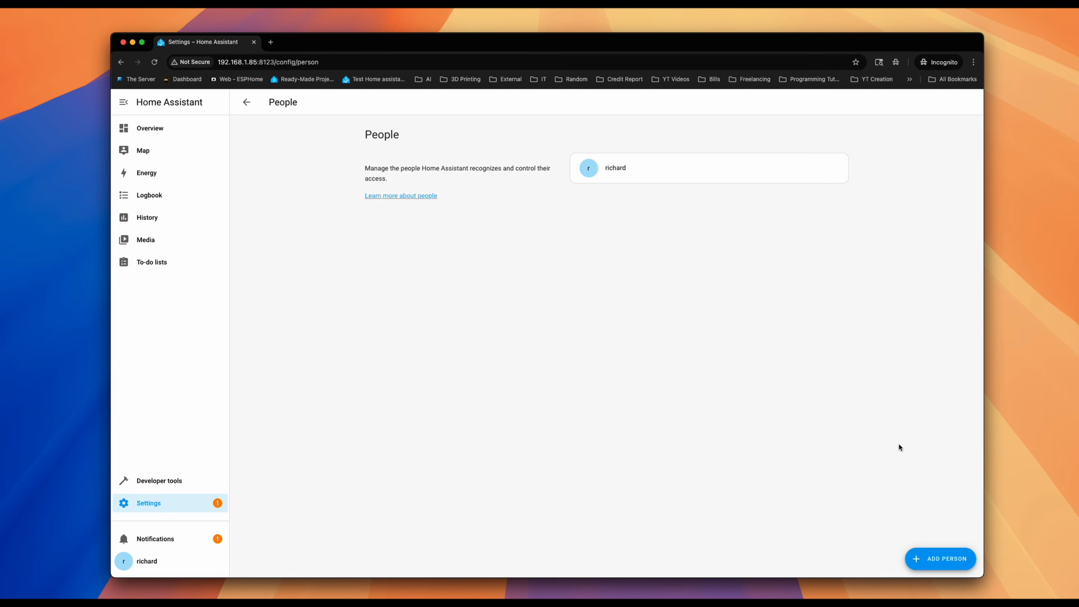
pyautogui.click(950, 559)
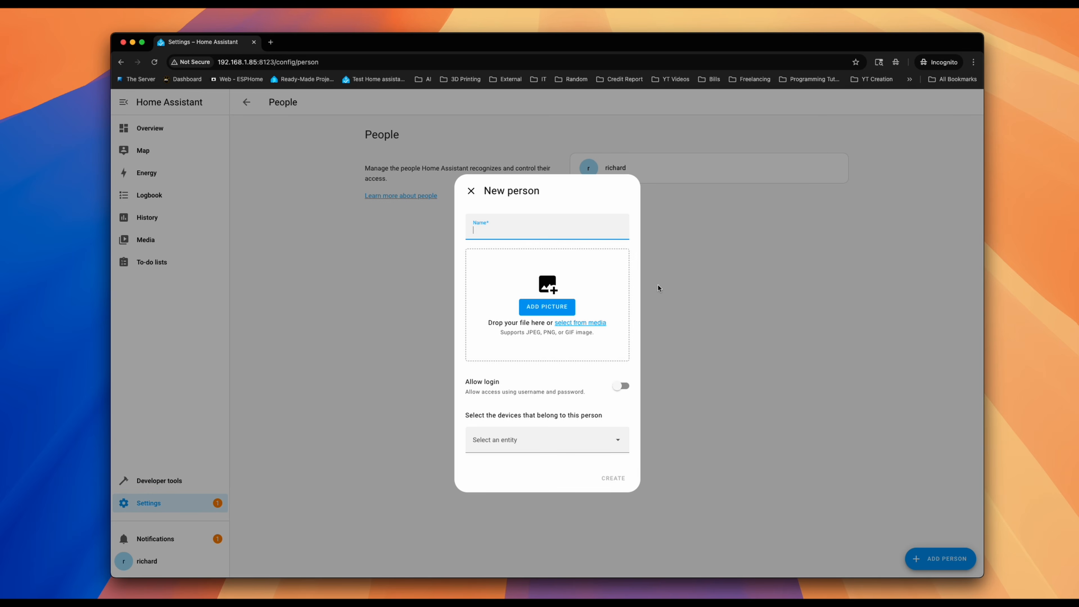
pyautogui.write('spouse')
pyautogui.doubleClick(484, 384)
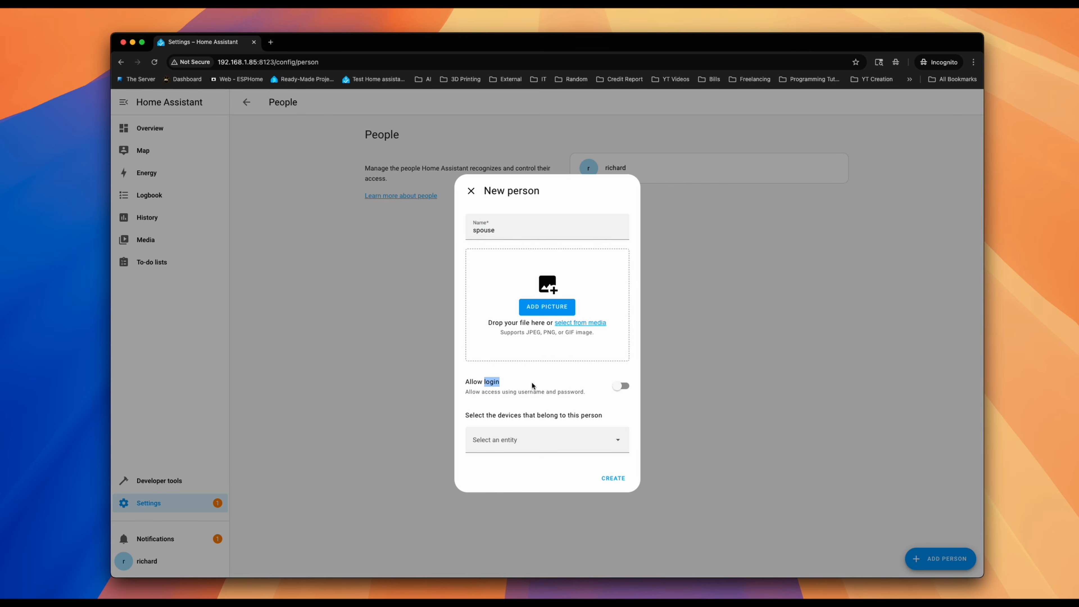
pyautogui.click(621, 385)
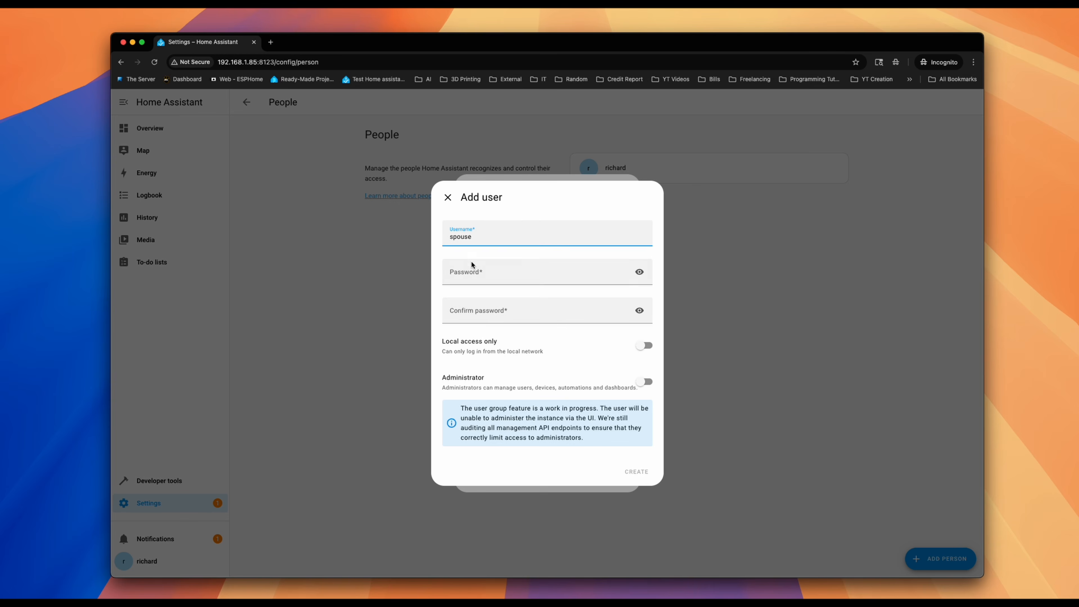
# Enter and confirm the password for the spouse user and review the Local access only option.
pyautogui.click(471, 269)
pyautogui.write('••••••')
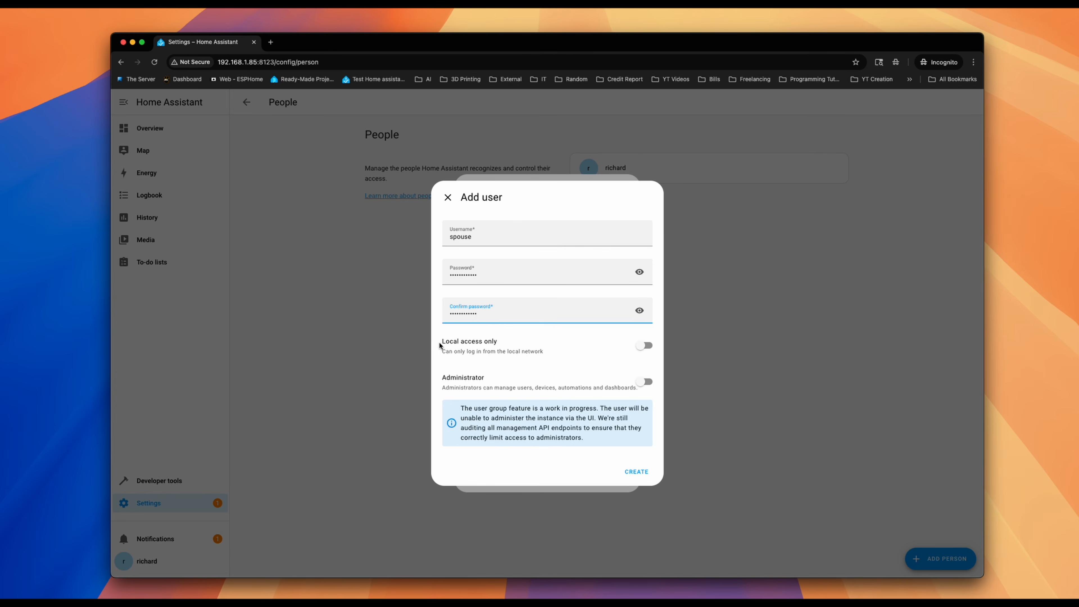
pyautogui.moveTo(441, 343); pyautogui.dragTo(500, 344)
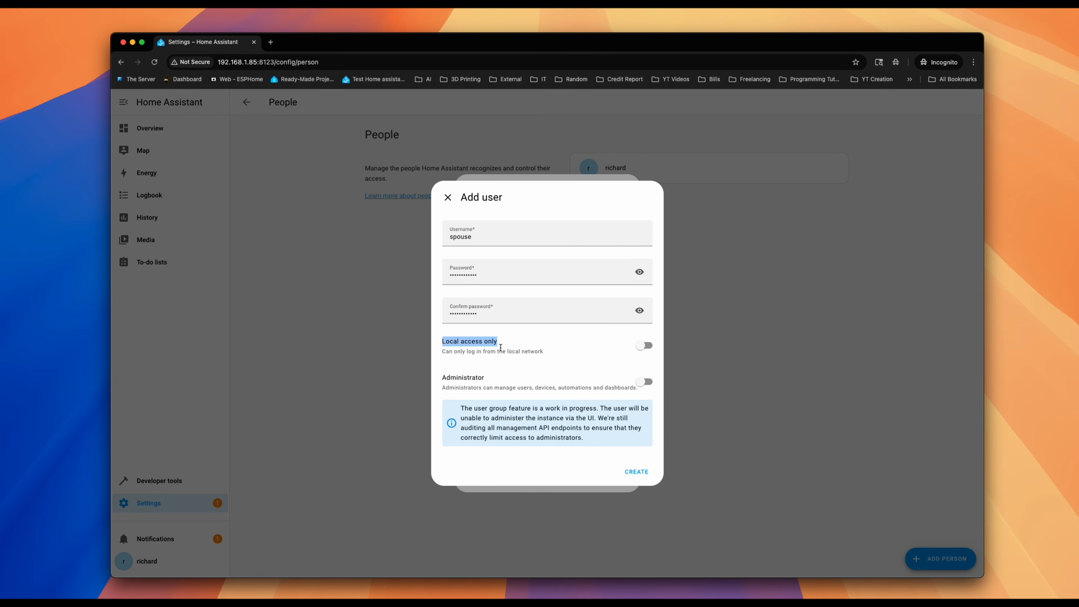
pyautogui.click(511, 338)
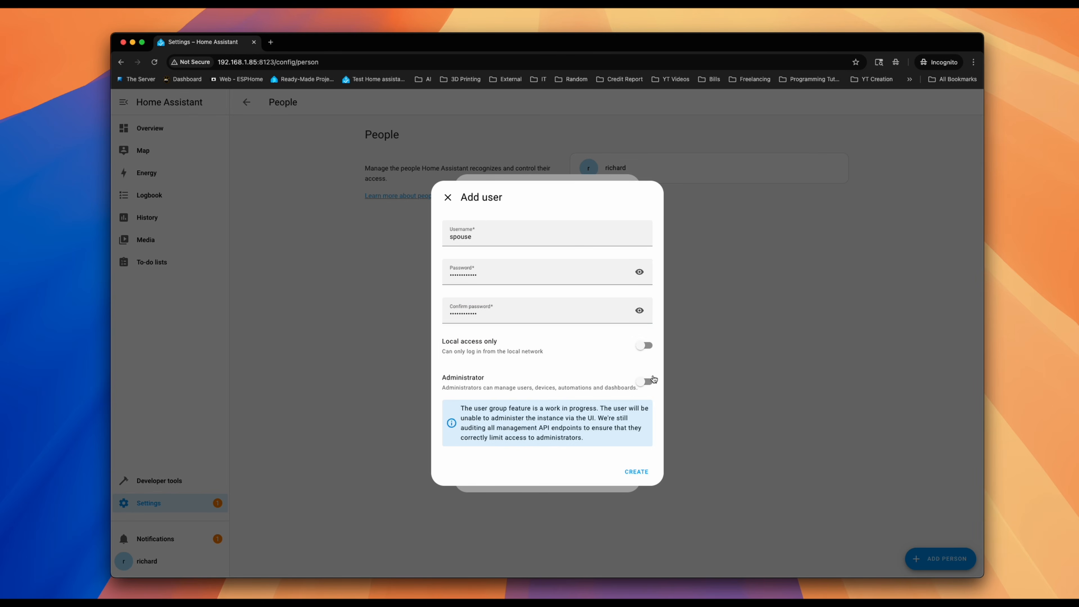
# Grant the spouse user administrator rights, create the user login and review its Local access only setting.
pyautogui.moveTo(442, 379); pyautogui.dragTo(635, 391)
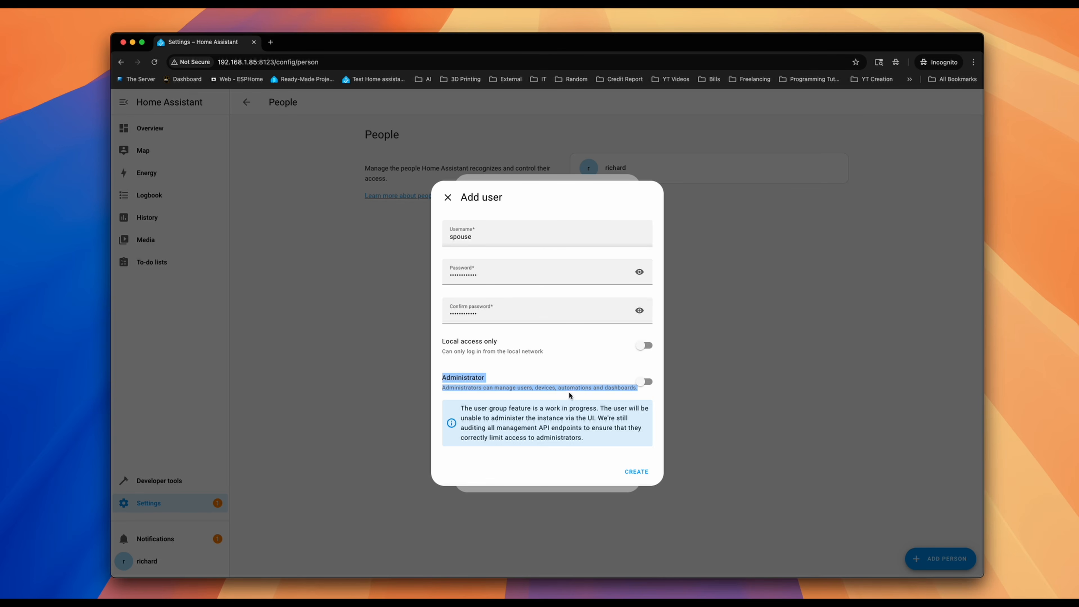
pyautogui.click(613, 395)
pyautogui.moveTo(440, 378); pyautogui.dragTo(649, 386)
pyautogui.click(645, 382)
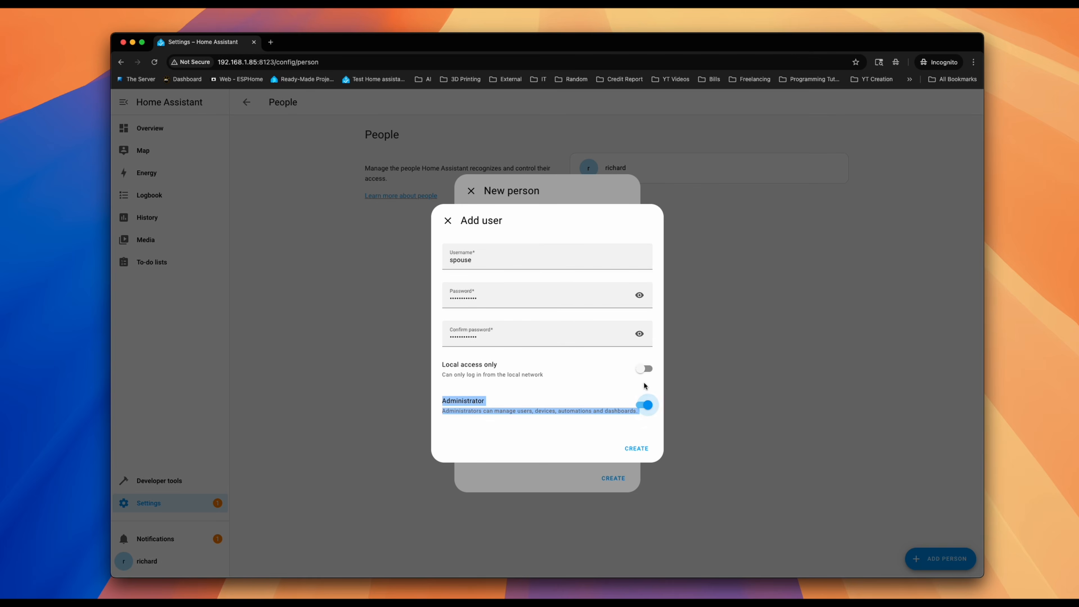
pyautogui.click(644, 405)
pyautogui.click(642, 401)
pyautogui.click(642, 382)
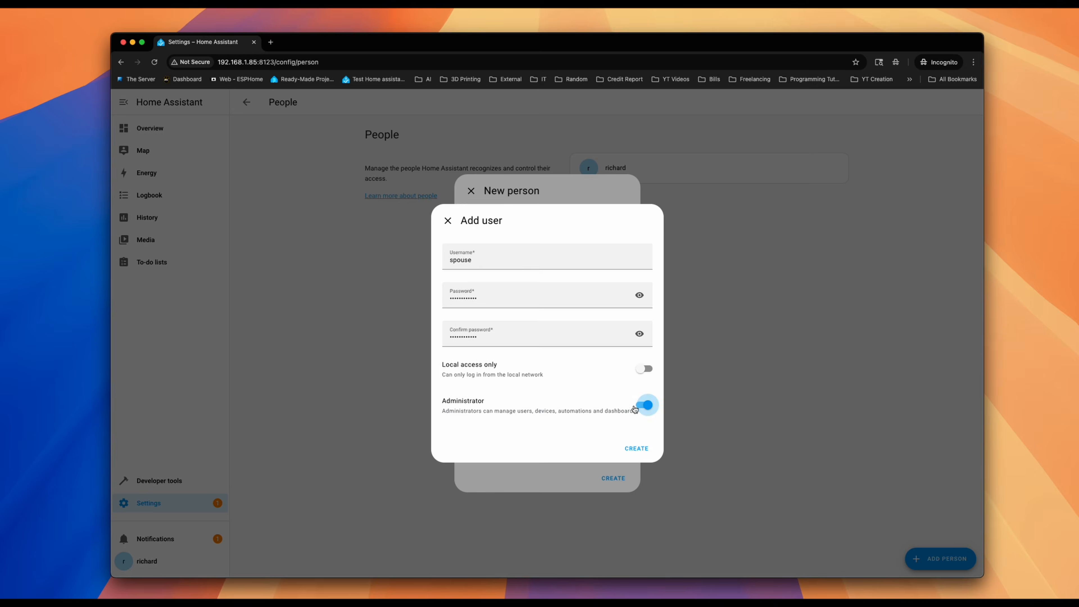
pyautogui.click(637, 448)
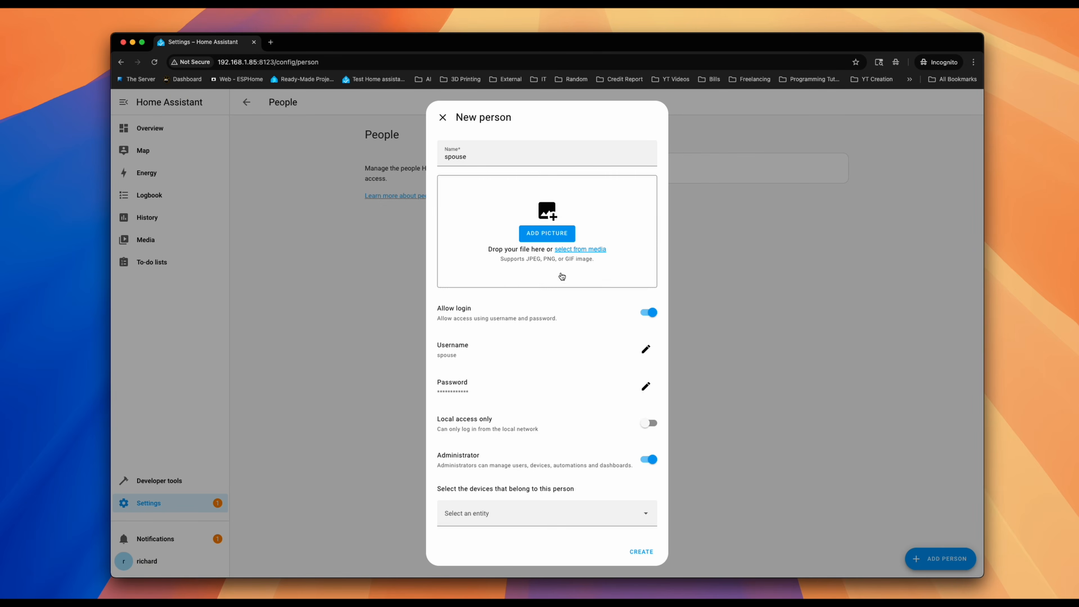
pyautogui.moveTo(490, 418); pyautogui.dragTo(437, 424)
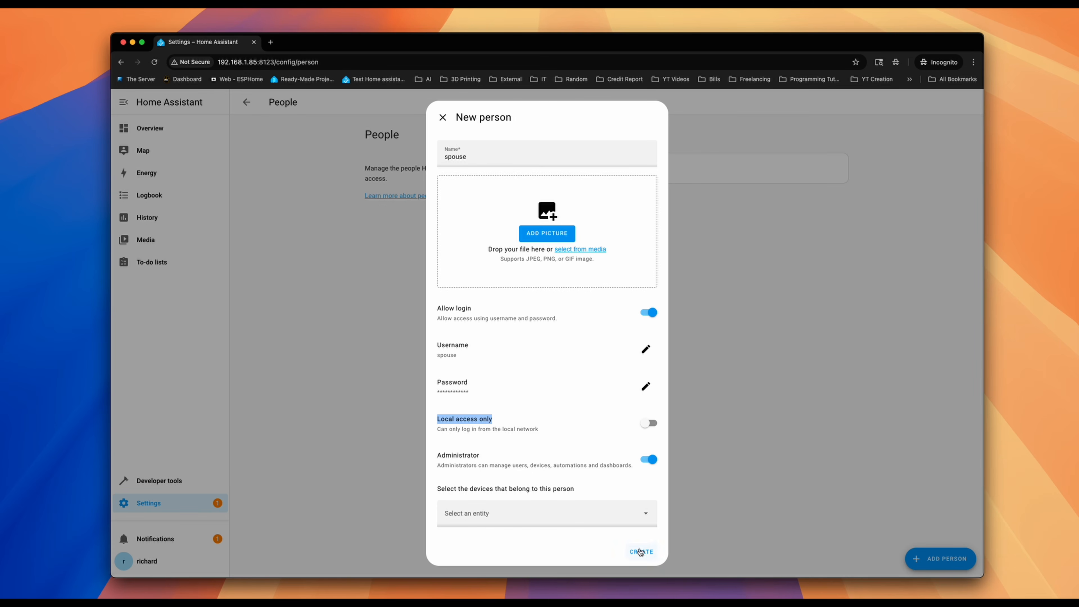
# Finish creating the spouse person and begin another new person, entering the person's name and allowing login.
pyautogui.click(625, 560)
pyautogui.click(635, 553)
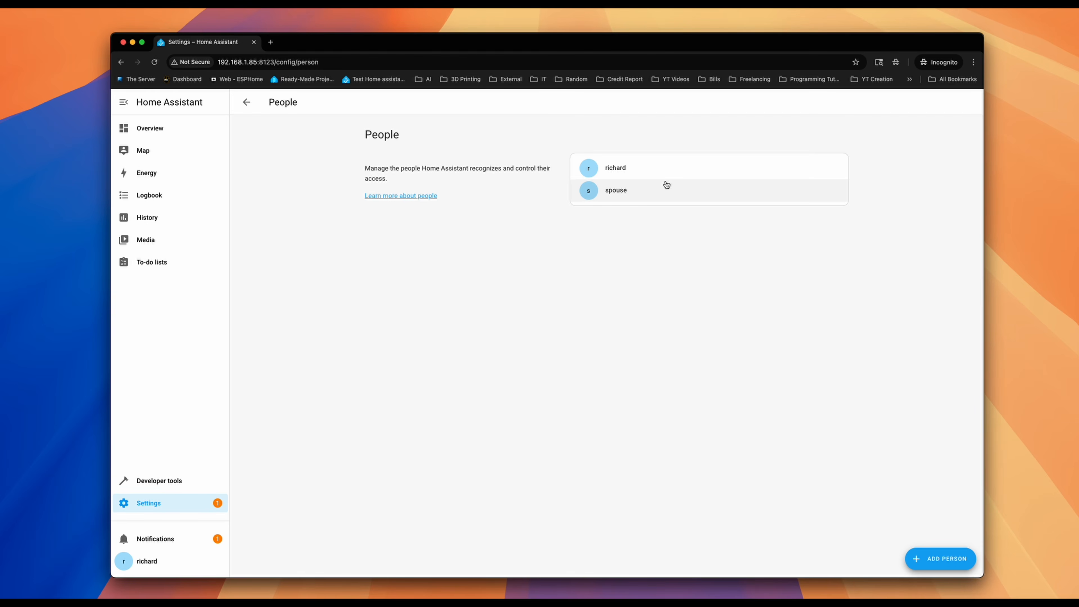
pyautogui.click(914, 558)
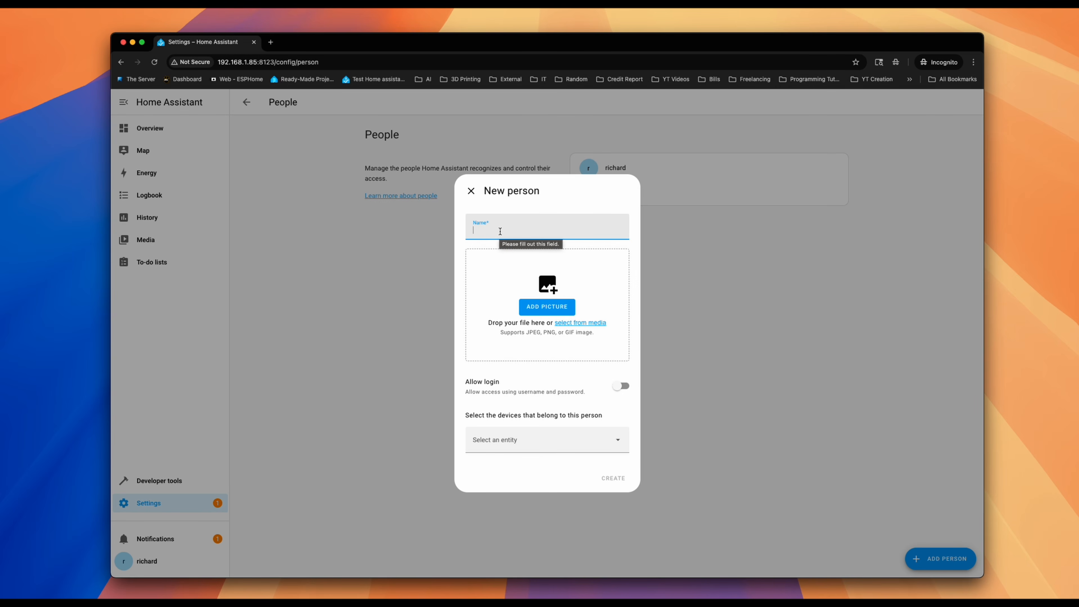
pyautogui.write('mowgli')
pyautogui.moveTo(467, 383); pyautogui.dragTo(505, 387)
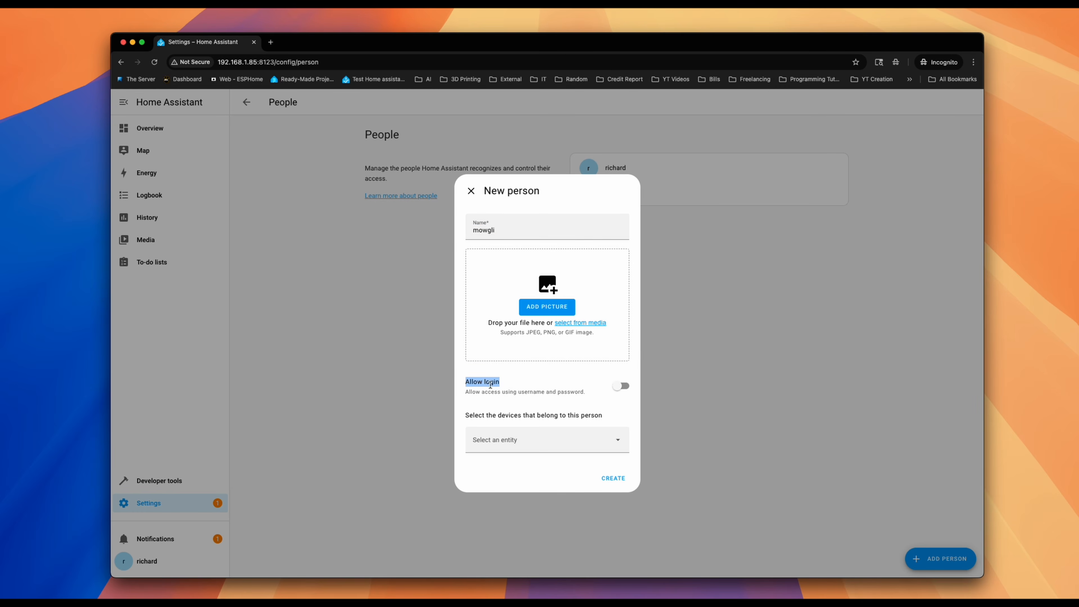
pyautogui.click(628, 395)
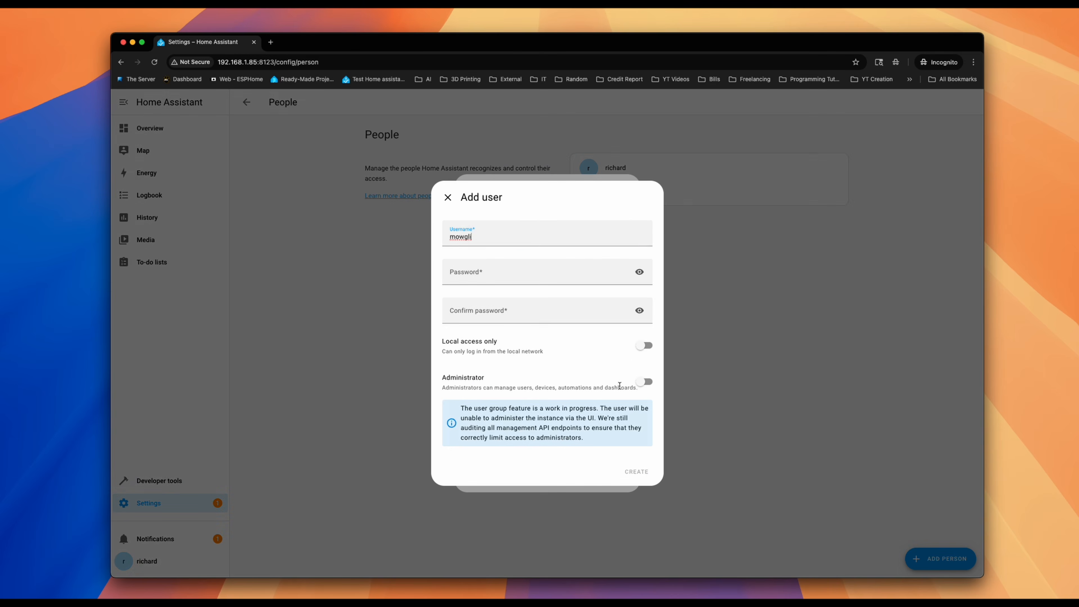
# Enter and confirm the password for the new user's login.
pyautogui.click(494, 270)
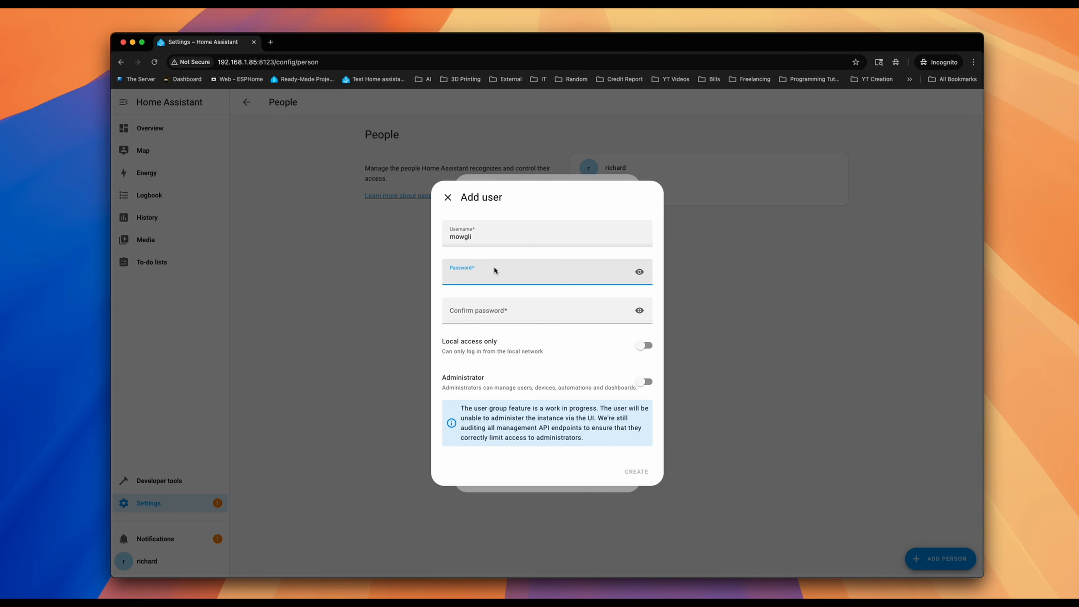
pyautogui.write('••••')
pyautogui.click(460, 303)
pyautogui.write('••••')
# Restrict the new user to local access only without administrator rights, and create the login and the person.
pyautogui.doubleClick(464, 378)
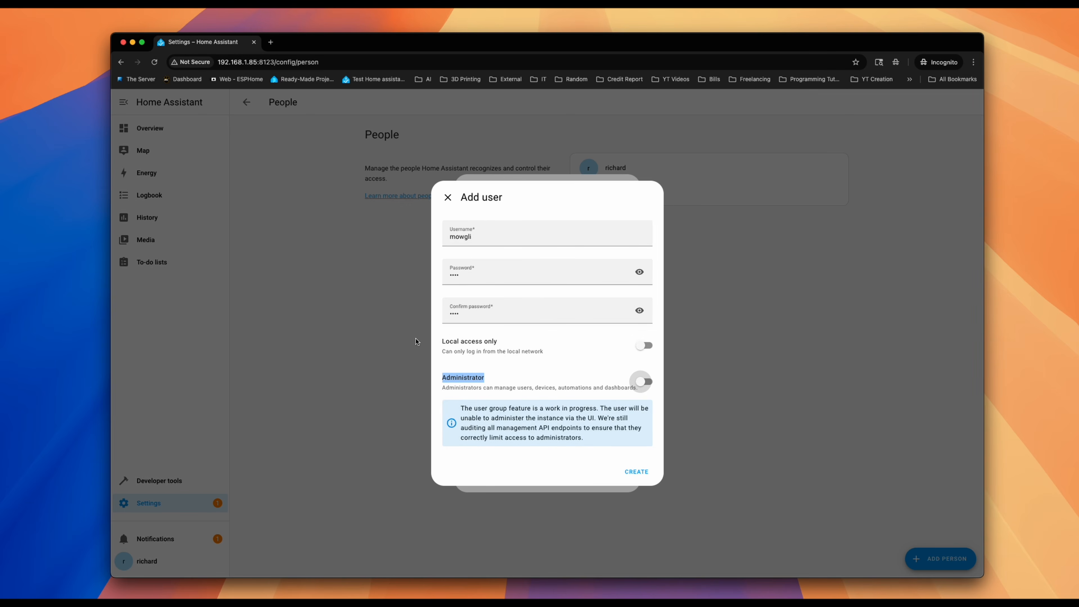
pyautogui.click(443, 342)
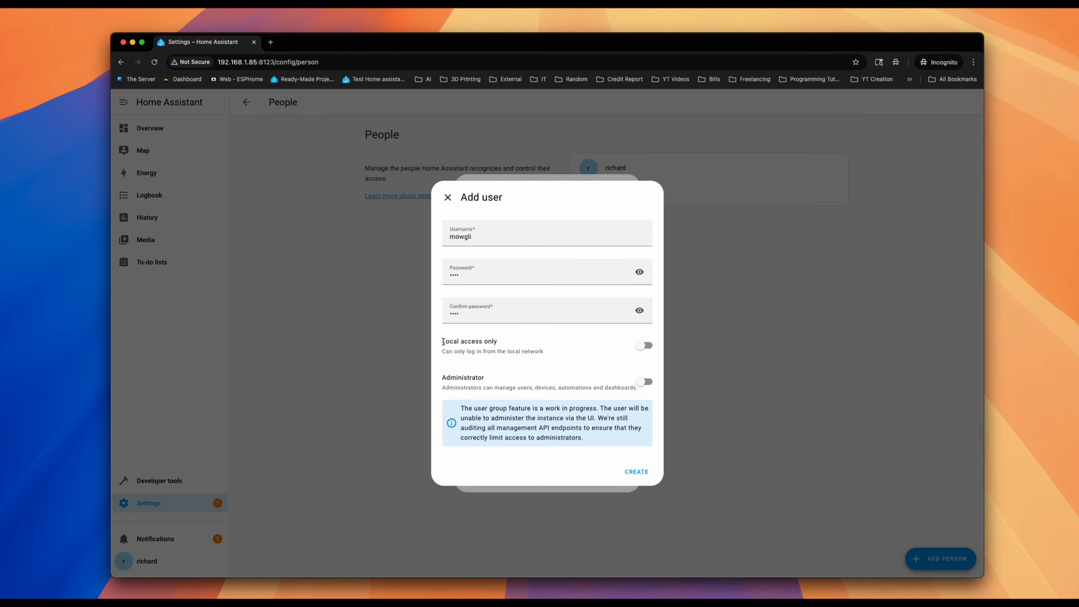
pyautogui.moveTo(443, 341); pyautogui.dragTo(511, 347)
pyautogui.click(645, 352)
pyautogui.click(534, 349)
pyautogui.click(644, 472)
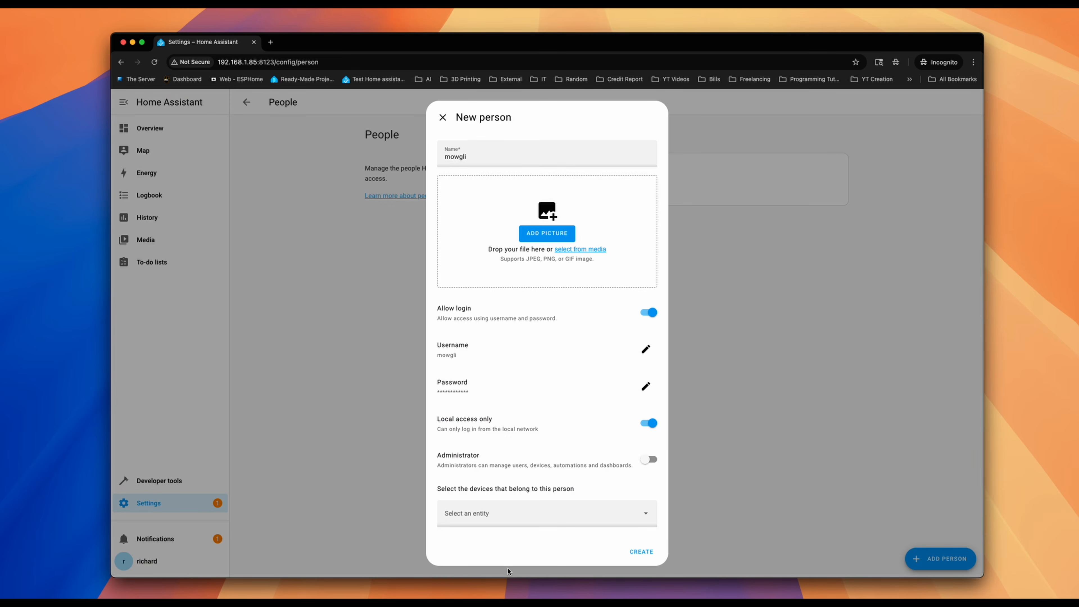
pyautogui.click(640, 552)
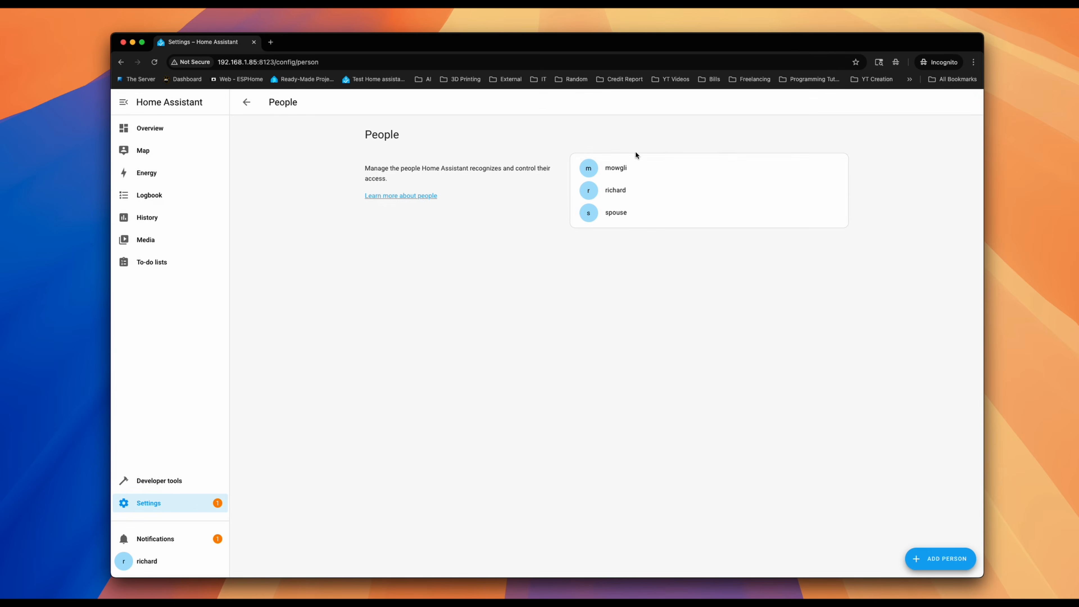
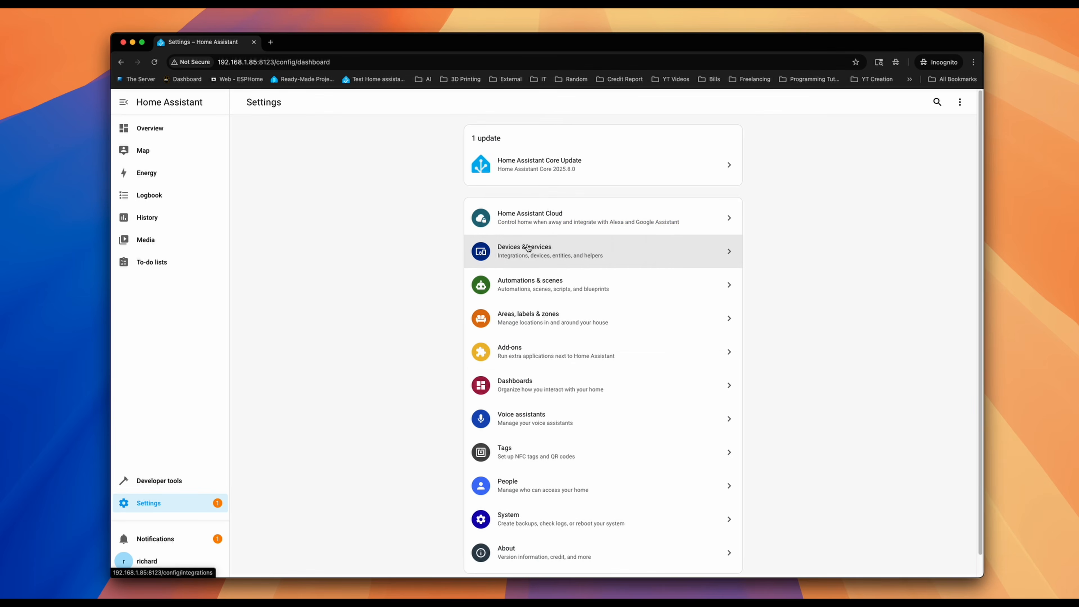
# Start adding the Zigbee Home Automation integration and examine the serial port choices for the Zigbee radio.
pyautogui.click(527, 251)
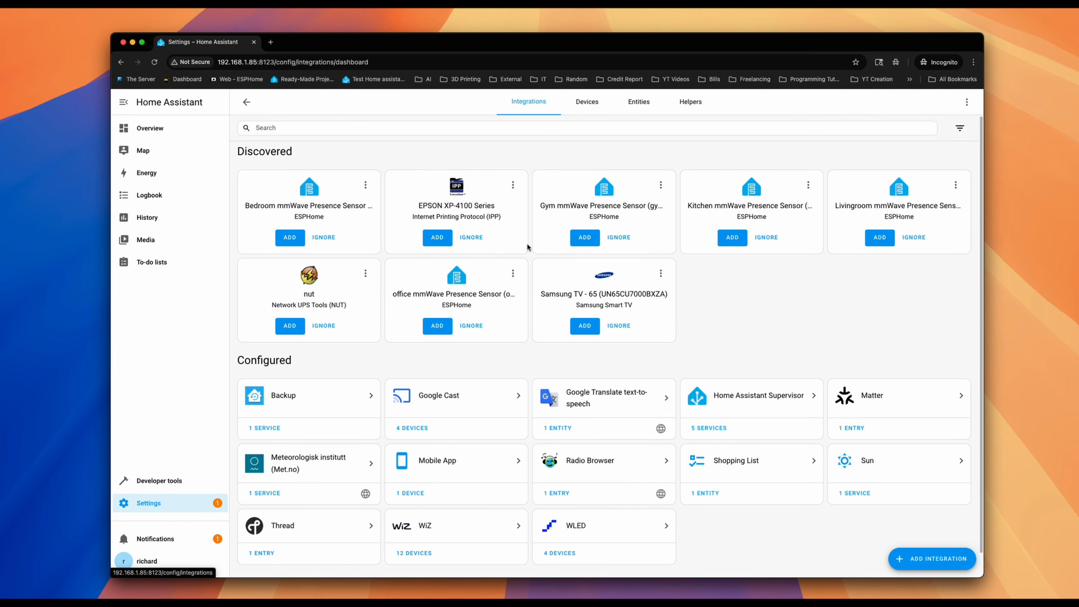
pyautogui.click(925, 568)
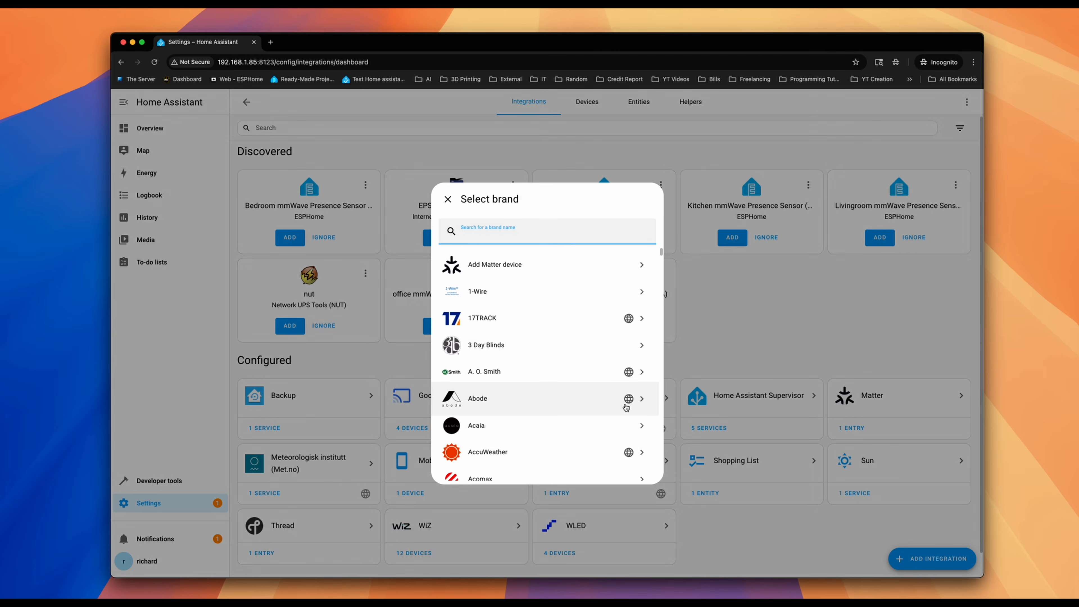
pyautogui.write('zh')
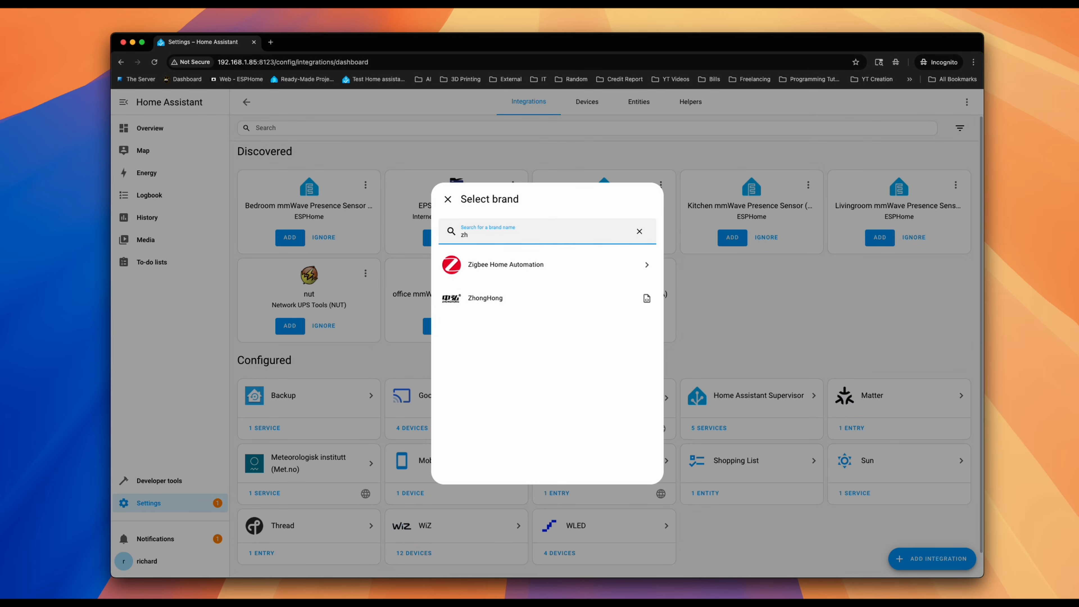
pyautogui.click(531, 272)
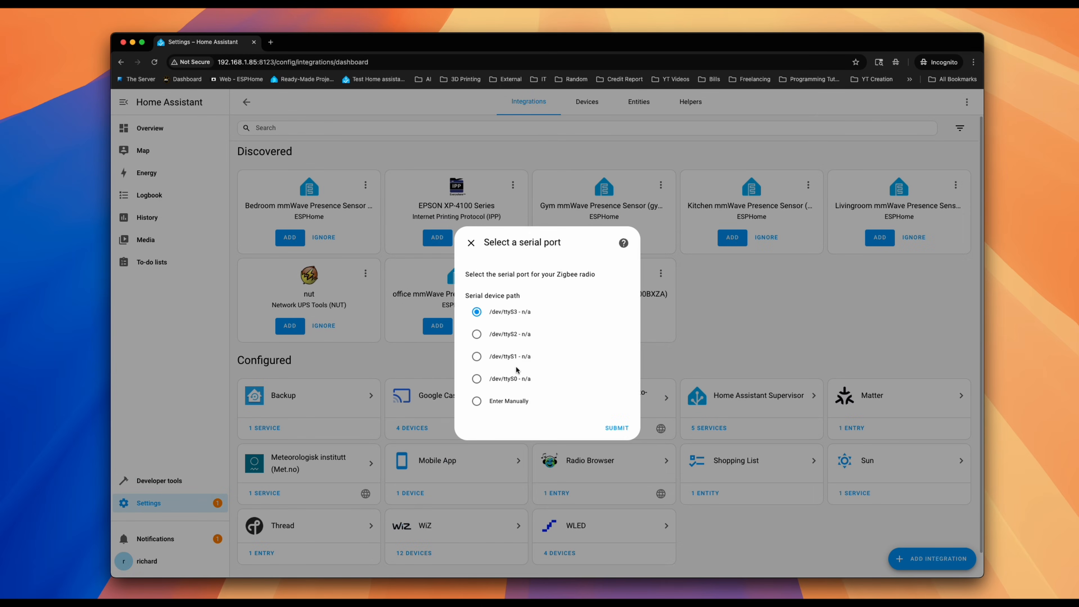
pyautogui.moveTo(499, 315); pyautogui.dragTo(532, 317)
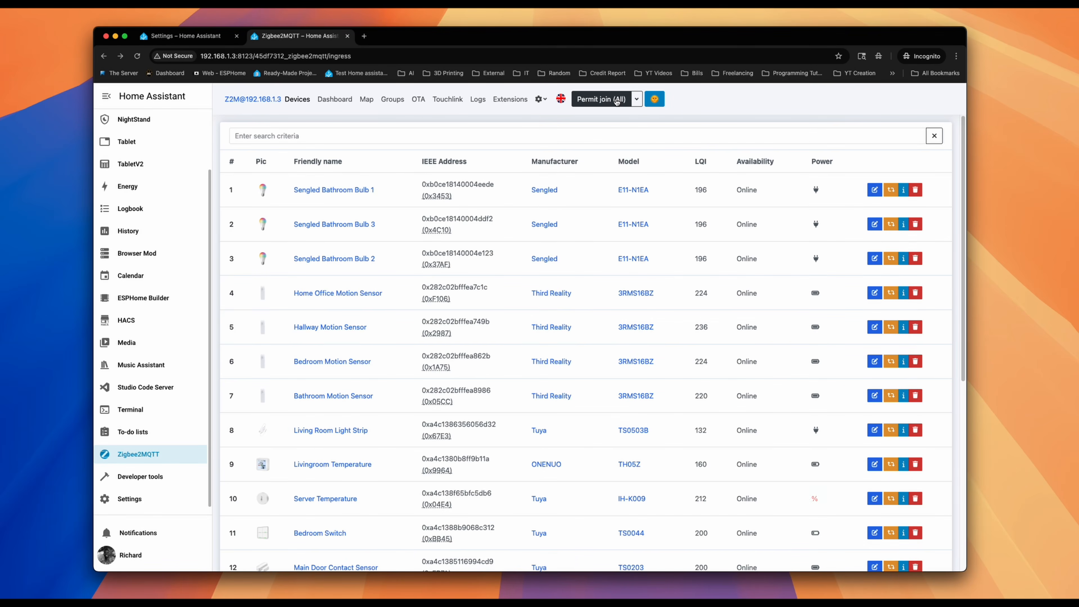
# Permit all devices to join in Zigbee2MQTT on the other Home Assistant instance and locate the newly joined Sengled bulb in the device list.
pyautogui.click(616, 100)
pyautogui.scroll(-8, 638, 461)
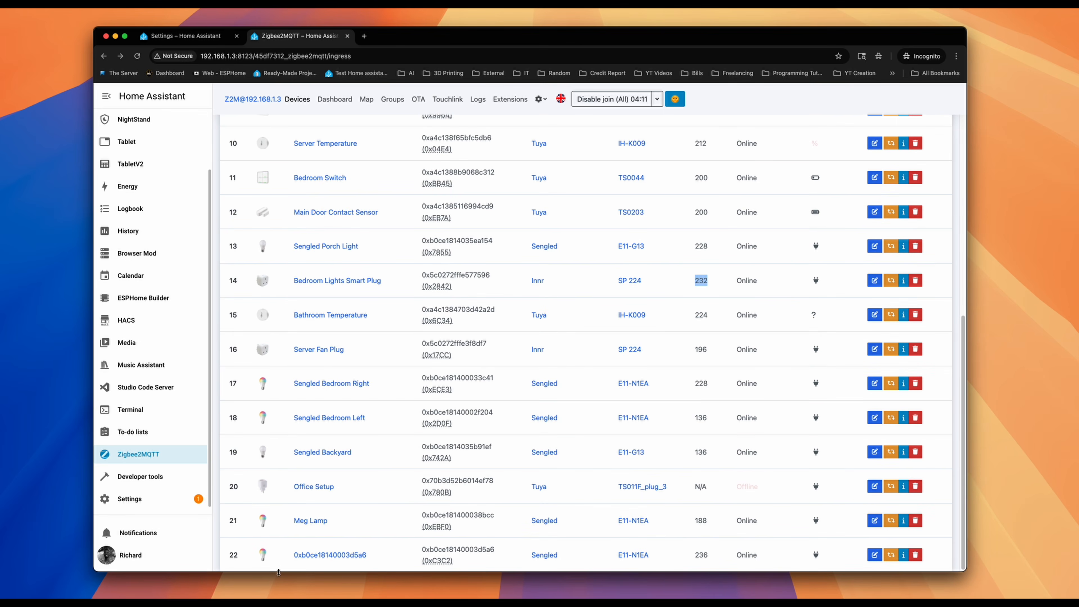
pyautogui.moveTo(281, 561); pyautogui.dragTo(376, 560)
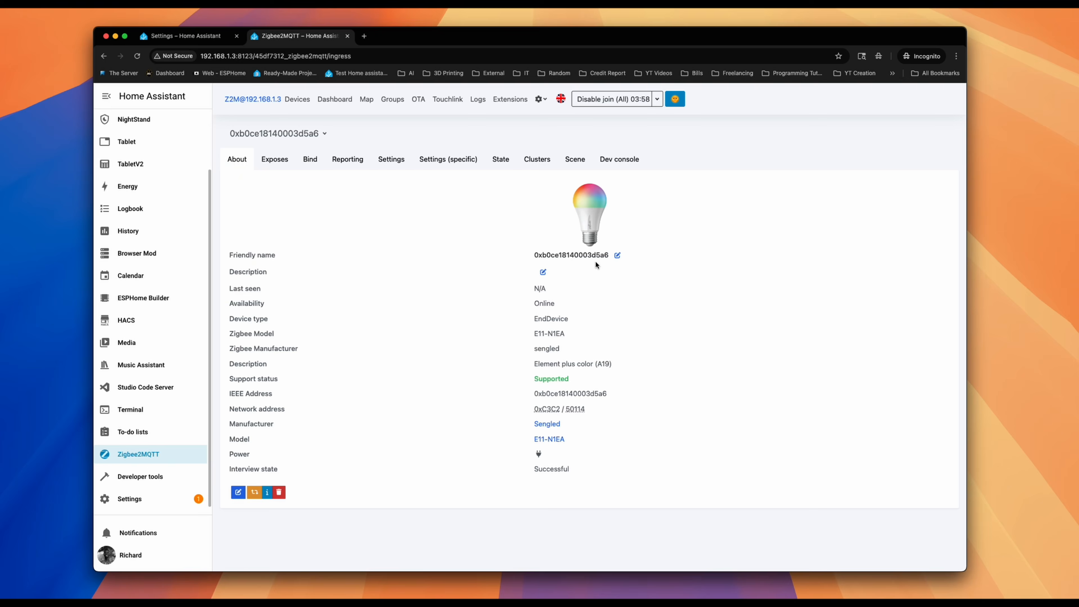
# Rename the newly joined bulb to Office Sengled Bulb and have its Home Assistant entity ID updated as well.
pyautogui.click(618, 256)
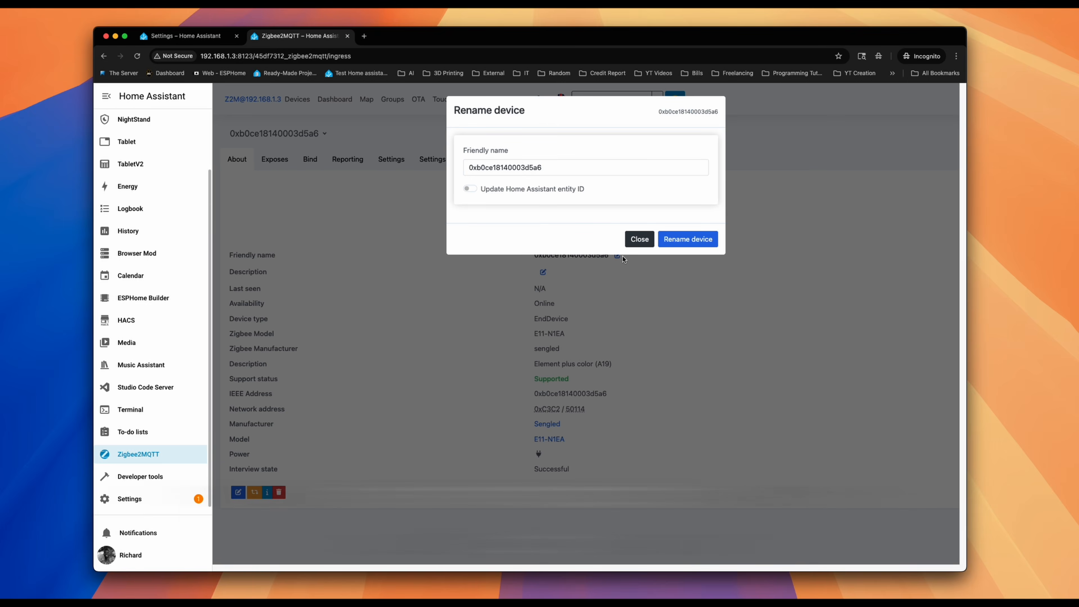
pyautogui.doubleClick(524, 162)
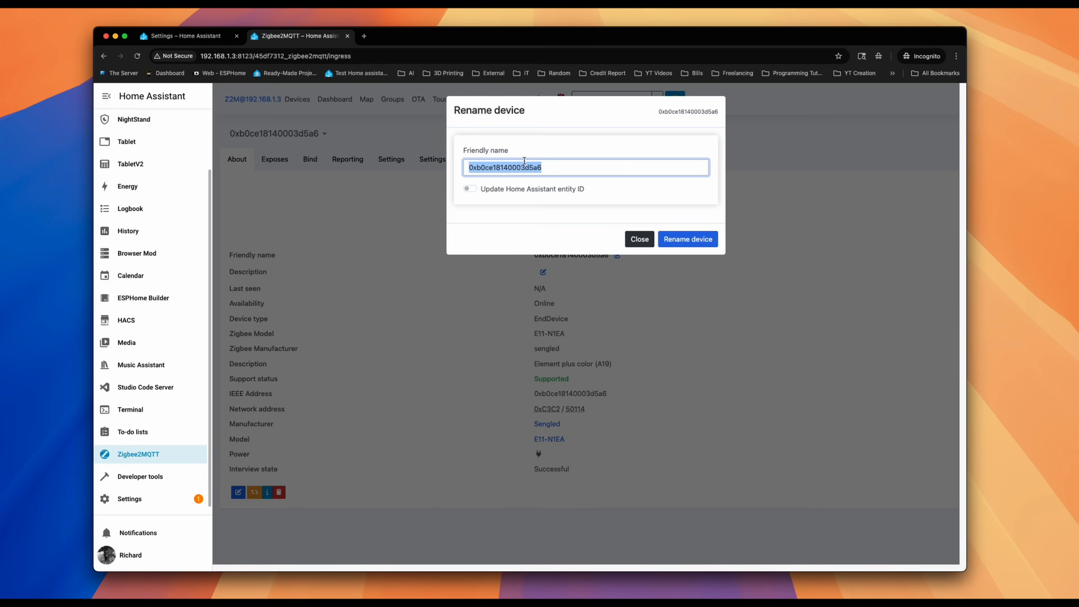
pyautogui.write('Office Sengled Bulb')
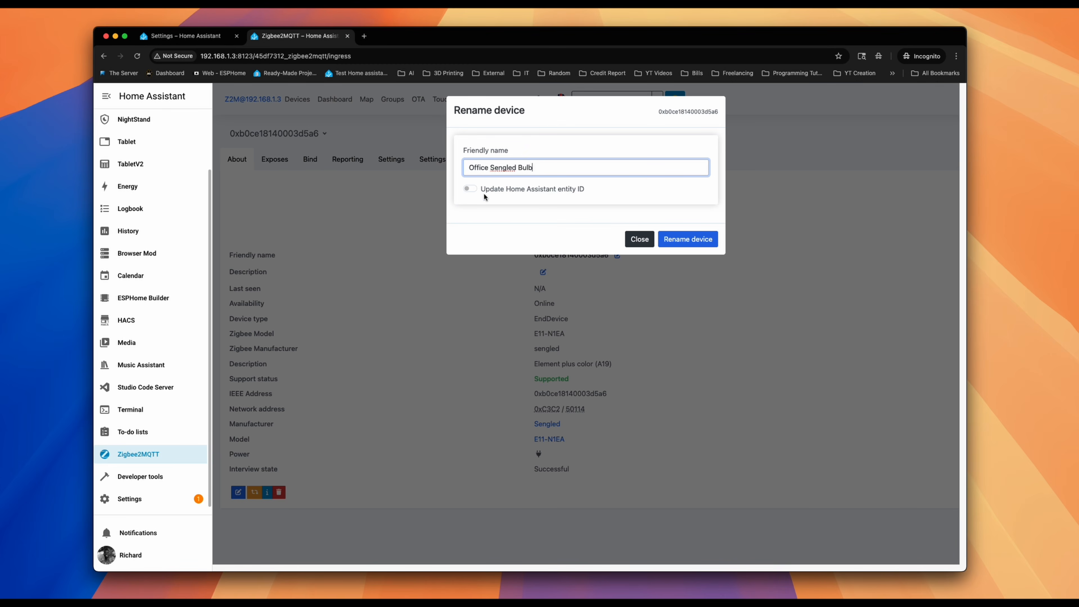
pyautogui.click(469, 190)
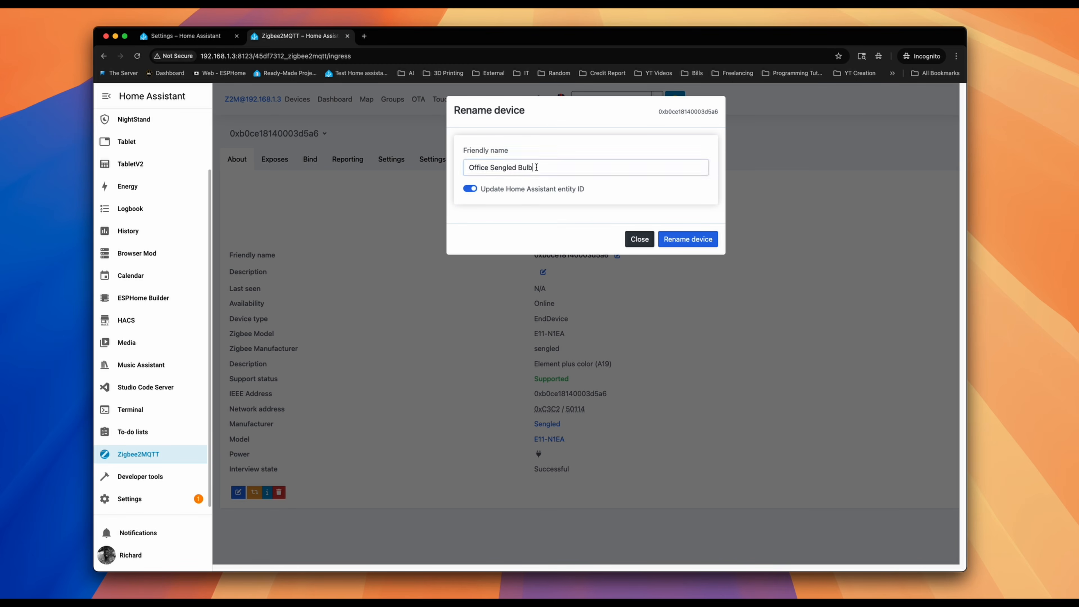
pyautogui.moveTo(541, 167); pyautogui.dragTo(464, 164)
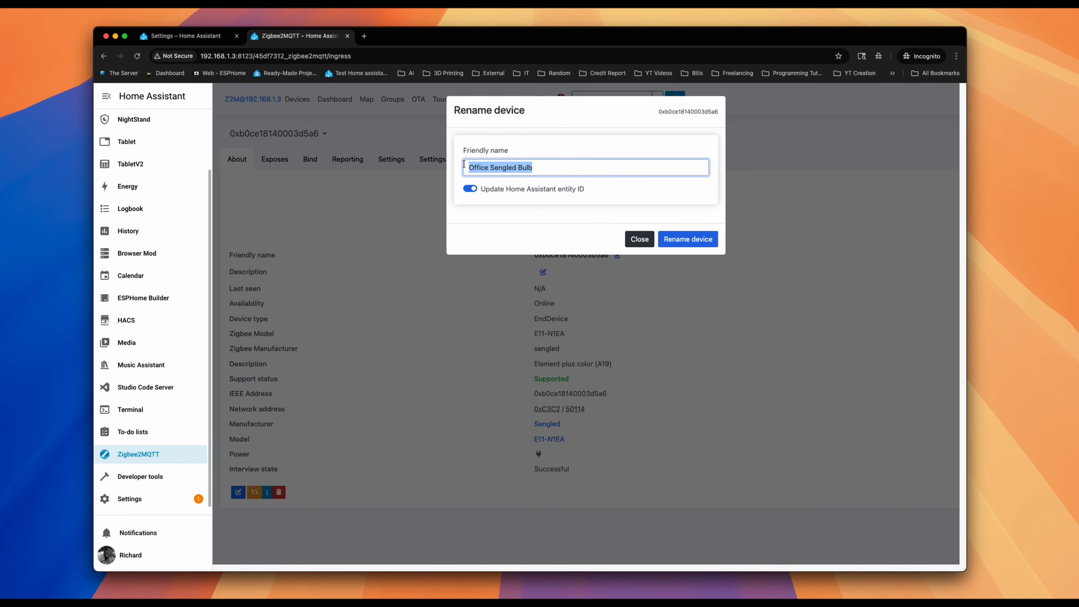
pyautogui.click(679, 240)
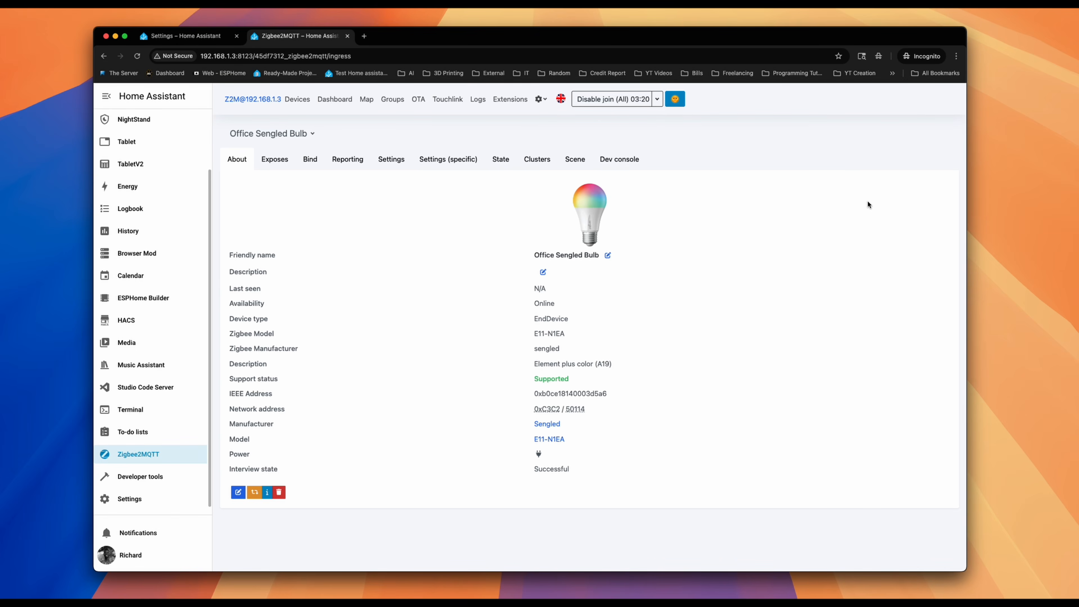
# Find the Office Sengled Bulb among the MQTT integration's devices by searching for "offi" and open its device page.
pyautogui.click(141, 499)
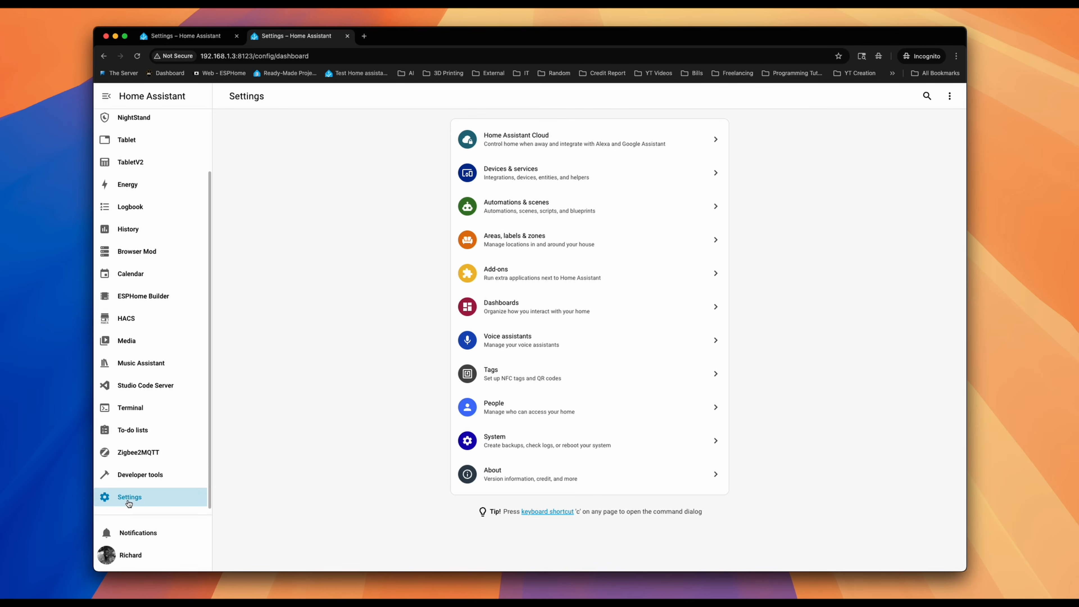
pyautogui.click(620, 172)
pyautogui.scroll(-5, 559, 336)
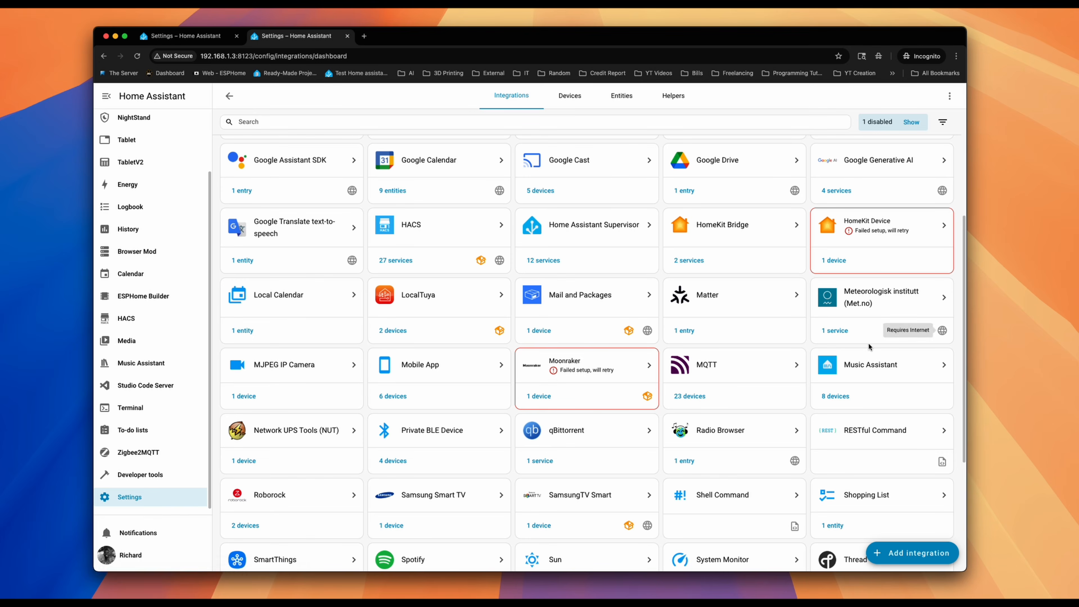
pyautogui.scroll(-2, 711, 373)
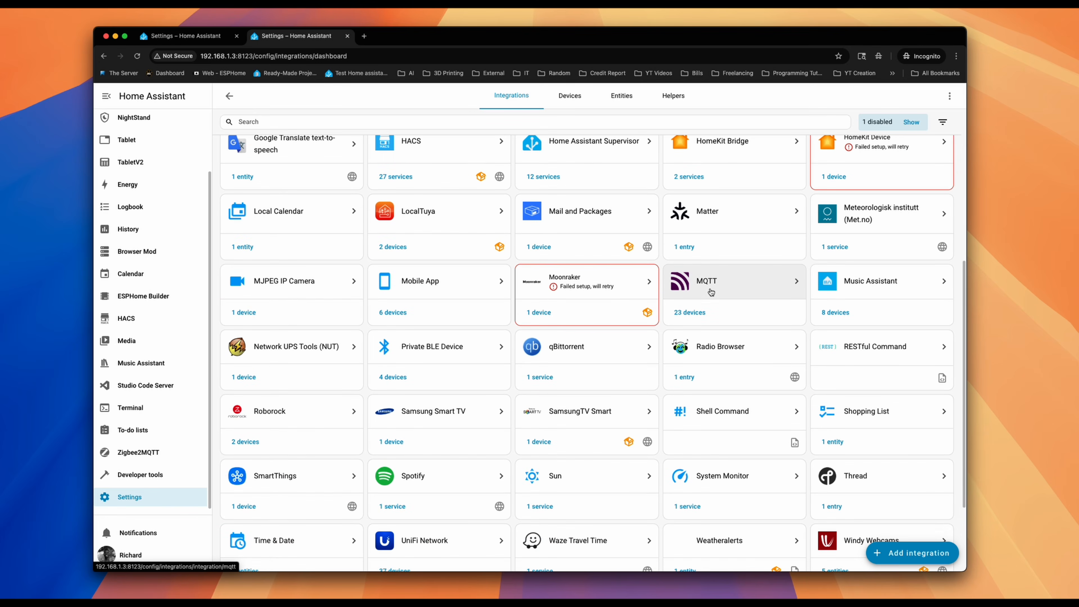
pyautogui.click(694, 319)
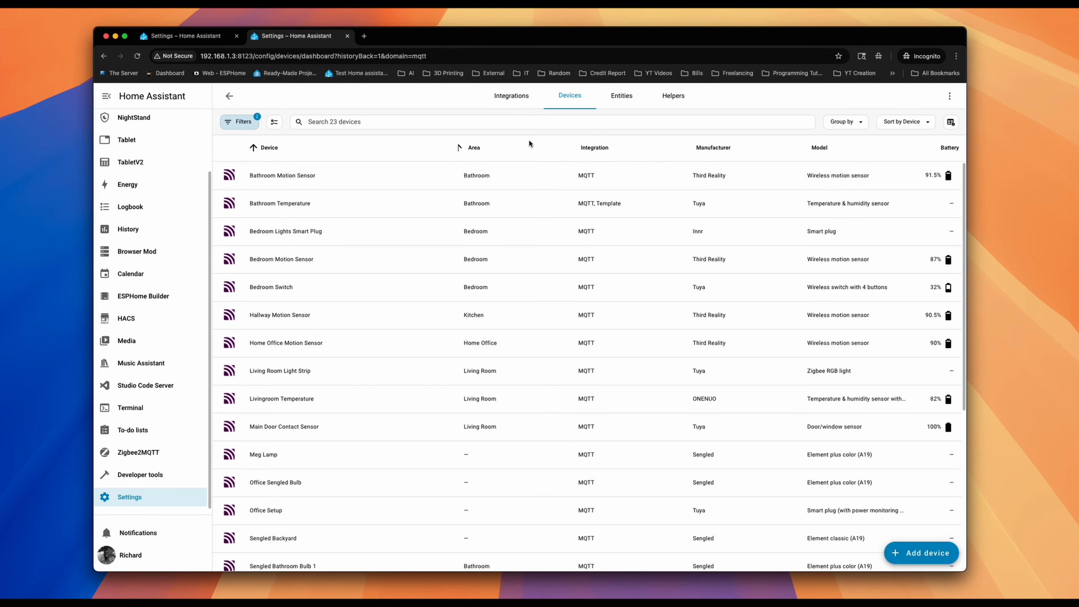
pyautogui.write('offu')
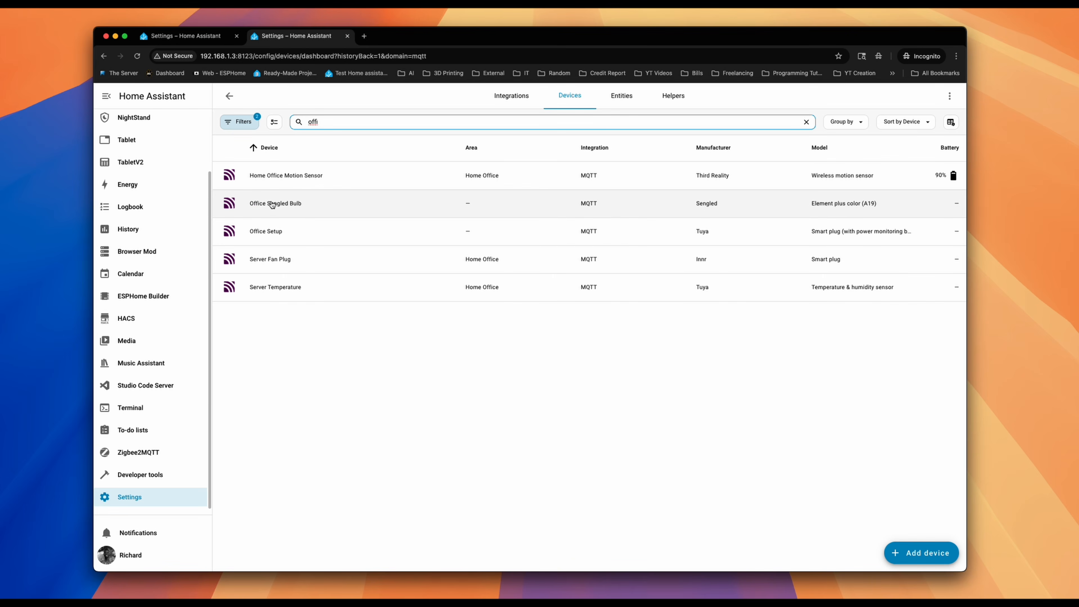
pyautogui.click(293, 209)
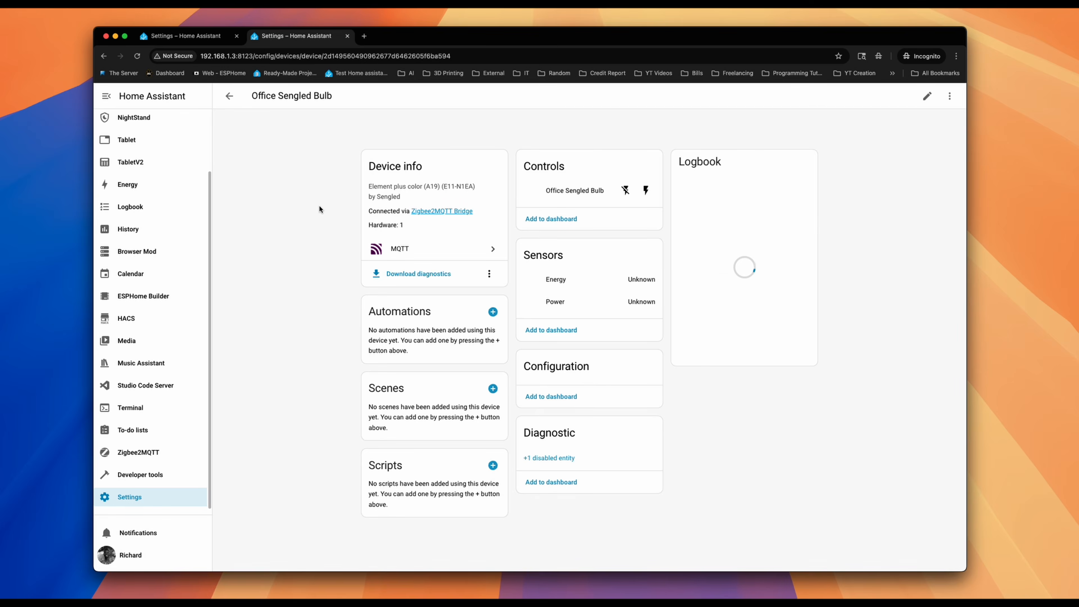
# Open the Office Sengled Bulb's light controls, test switching it off and on, and set its brightness to about 83%.
pyautogui.click(528, 192)
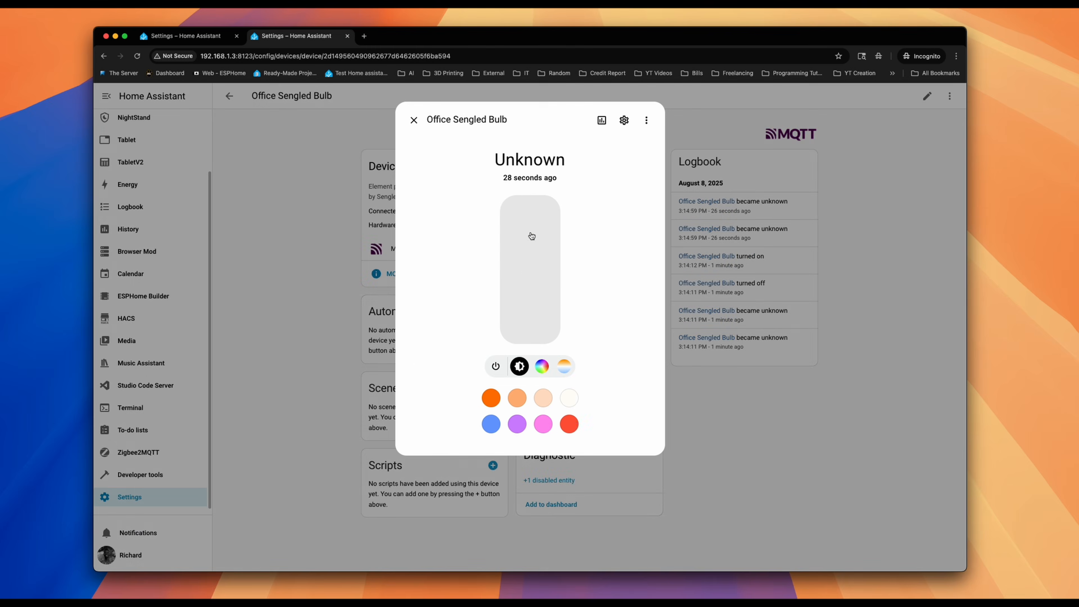
pyautogui.click(497, 365)
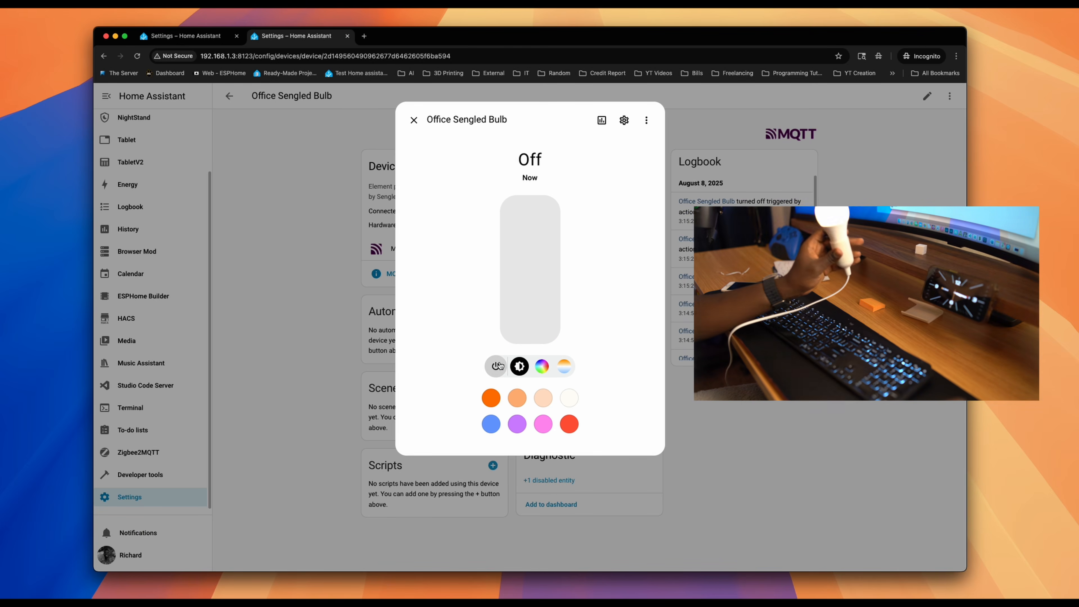
pyautogui.click(497, 365)
pyautogui.click(497, 365)
pyautogui.click(497, 365)
pyautogui.moveTo(531, 334); pyautogui.dragTo(531, 219)
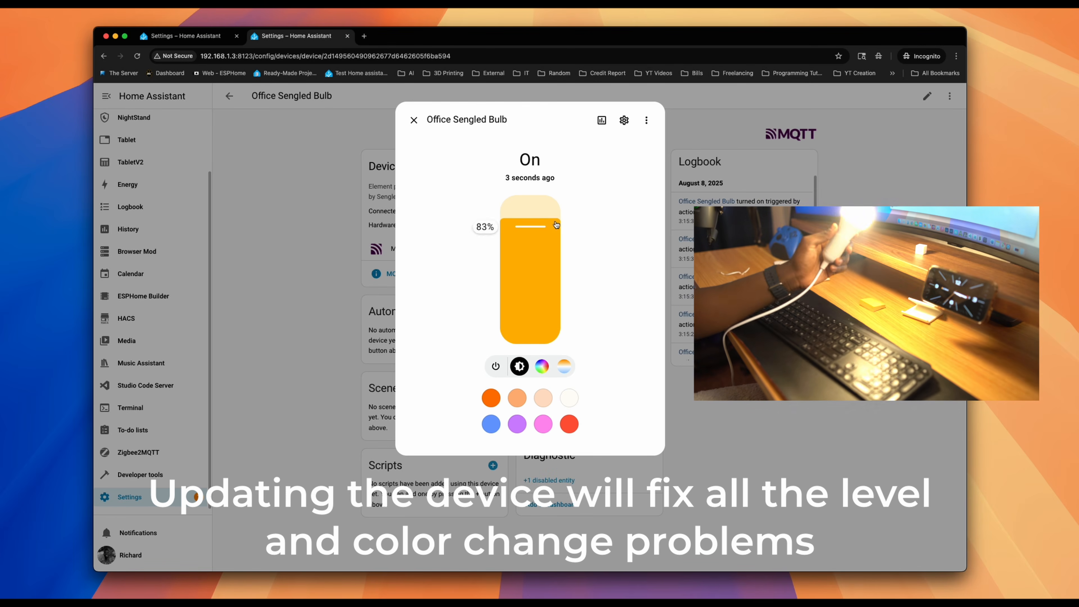
# Try several preset colors on the Office Sengled Bulb, choose a blue from the color wheel and close its controls.
pyautogui.click(491, 425)
pyautogui.click(547, 430)
pyautogui.click(569, 425)
pyautogui.click(541, 365)
pyautogui.moveTo(542, 284)
pyautogui.mouseDown()
pyautogui.moveTo(499, 200)
pyautogui.moveTo(438, 176)
pyautogui.mouseUp()
pyautogui.press('Escape')
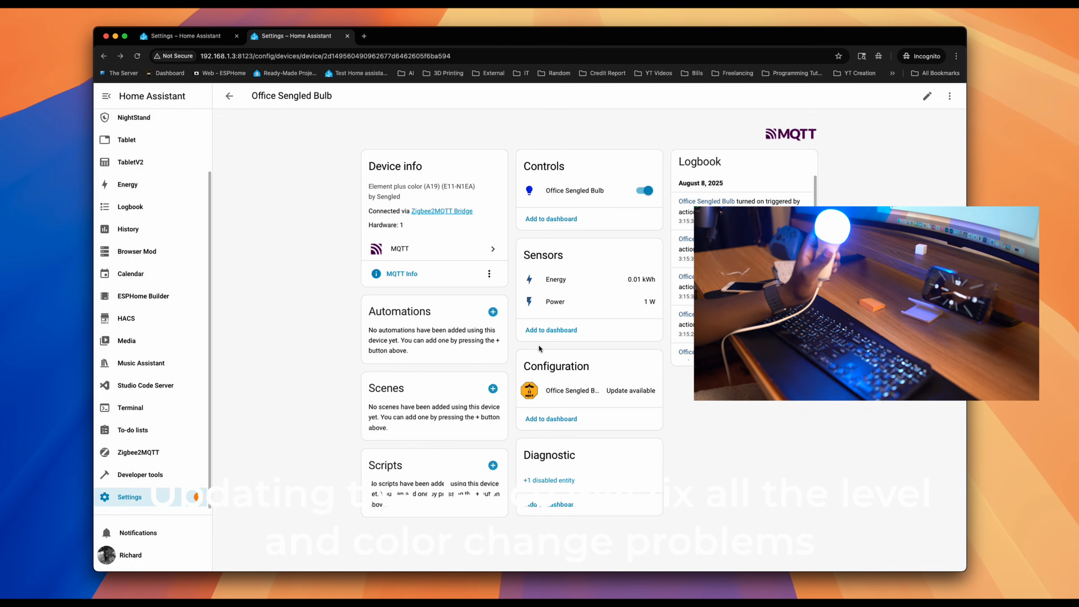
# Set the Office Sengled Bulb's brightness to 88% and return to the Settings overview.
pyautogui.click(574, 191)
pyautogui.moveTo(536, 238); pyautogui.dragTo(532, 213)
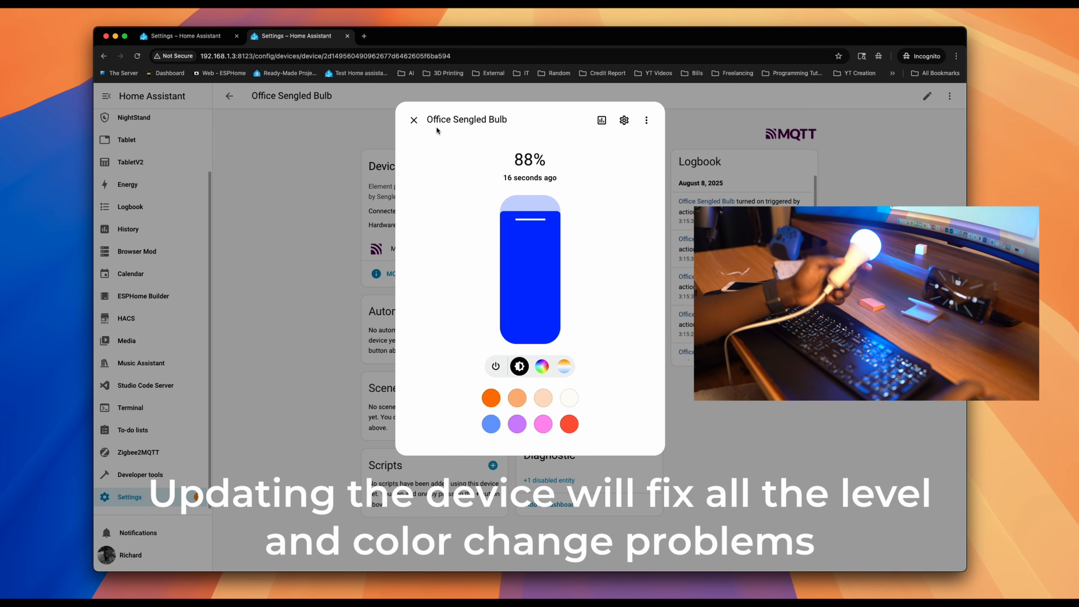
pyautogui.click(414, 120)
pyautogui.click(127, 497)
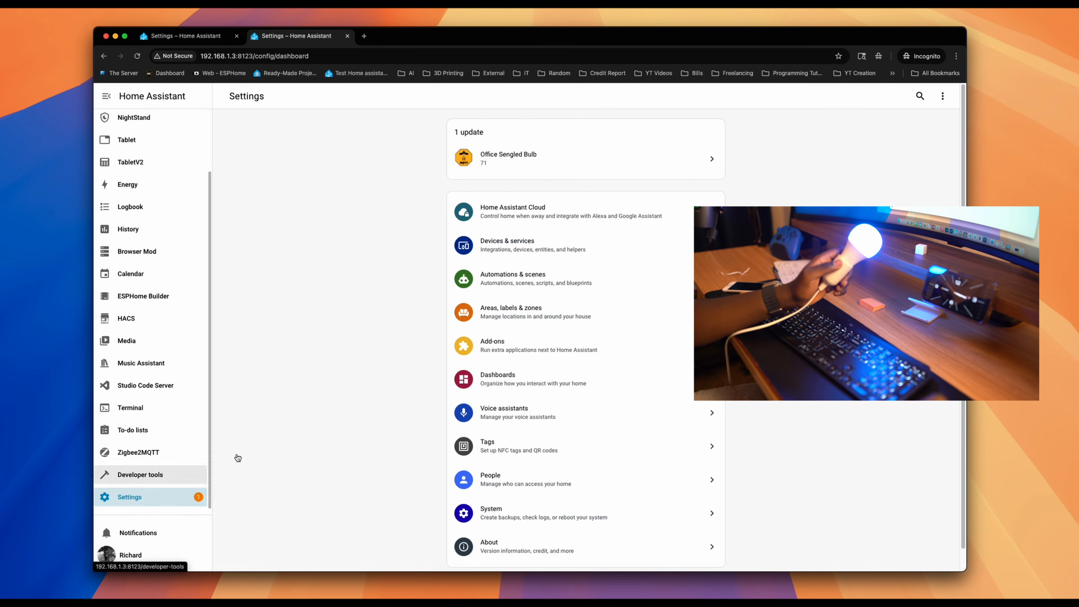
# Start the available firmware update for the Office Sengled Bulb and close its update dialog.
pyautogui.click(554, 161)
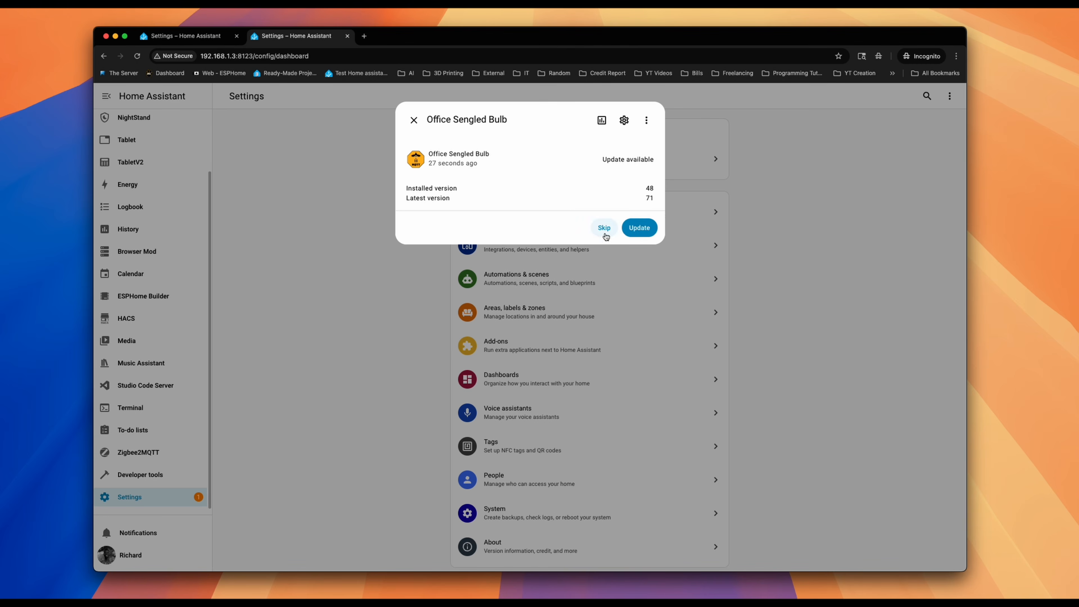
pyautogui.click(626, 236)
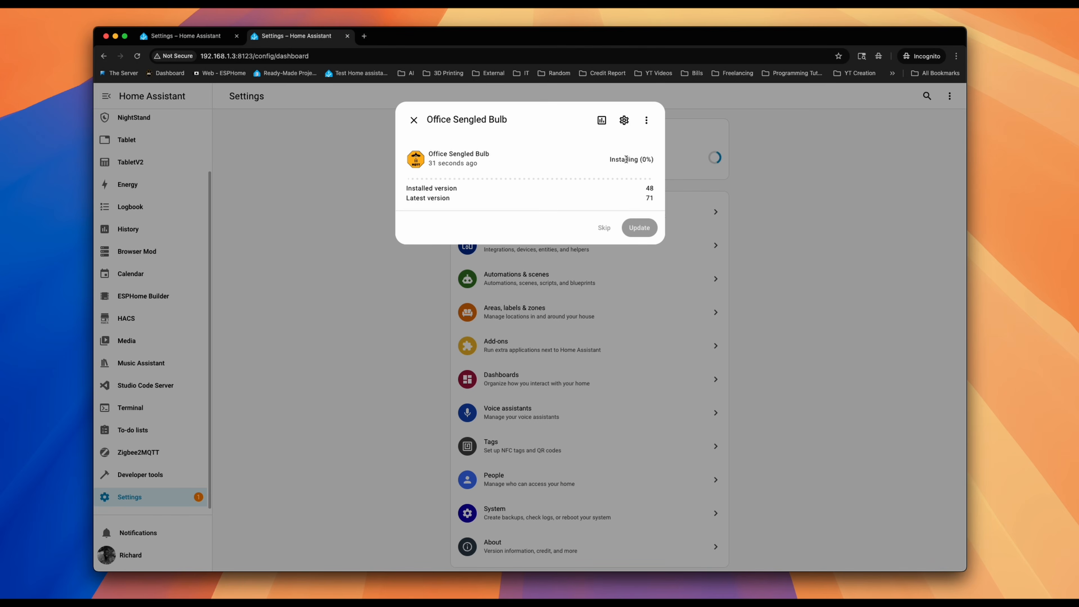
pyautogui.moveTo(611, 159); pyautogui.dragTo(644, 166)
pyautogui.click(414, 120)
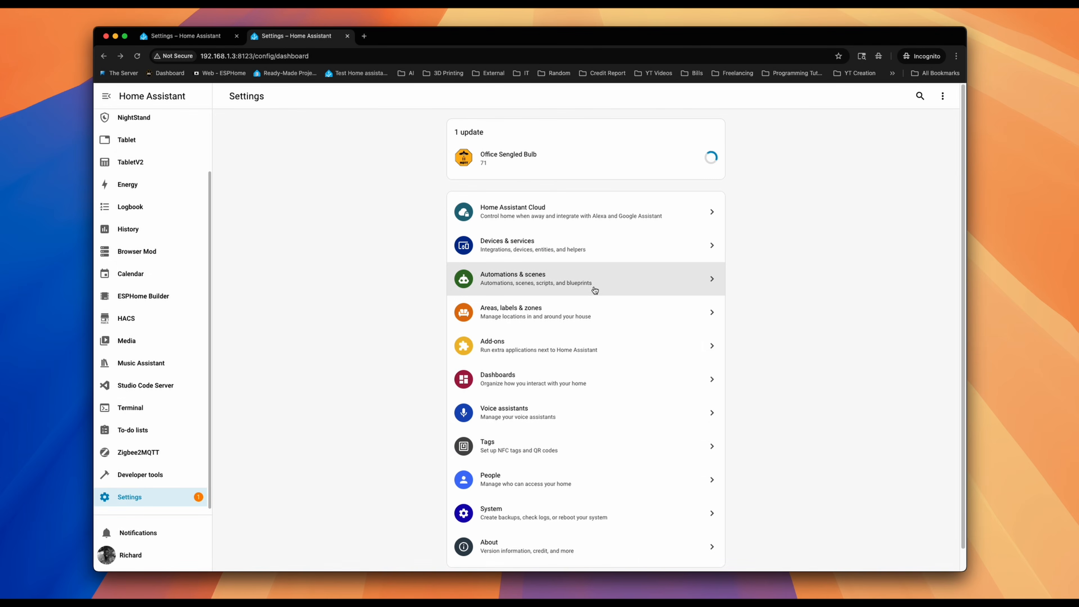
# In the Devices & services integrations, search the brands for "sams", view the Samsung Smart TV setup form and close it without submitting.
pyautogui.click(567, 256)
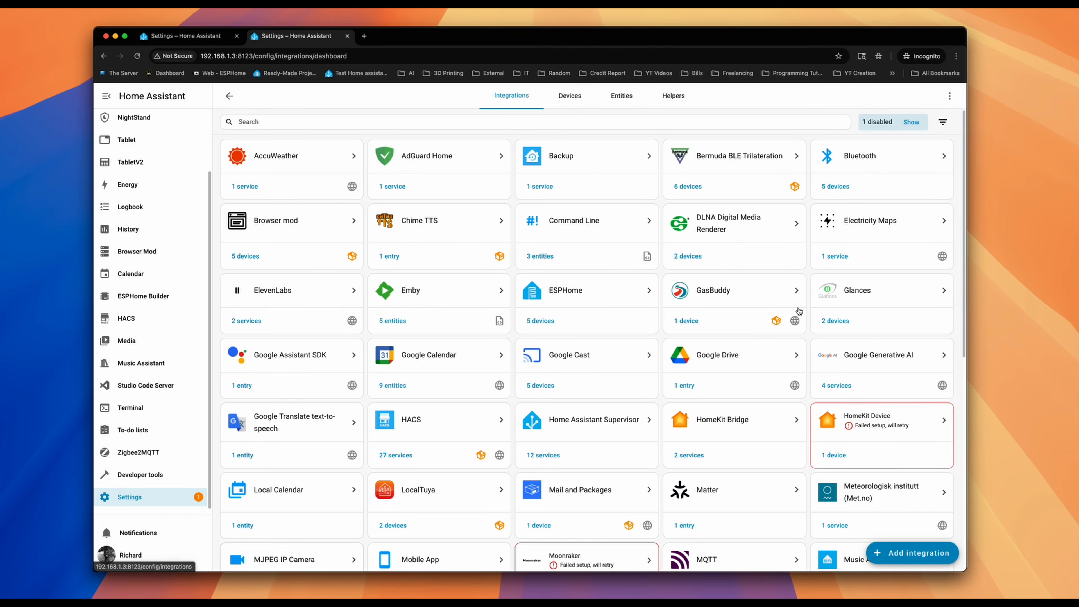
pyautogui.click(907, 558)
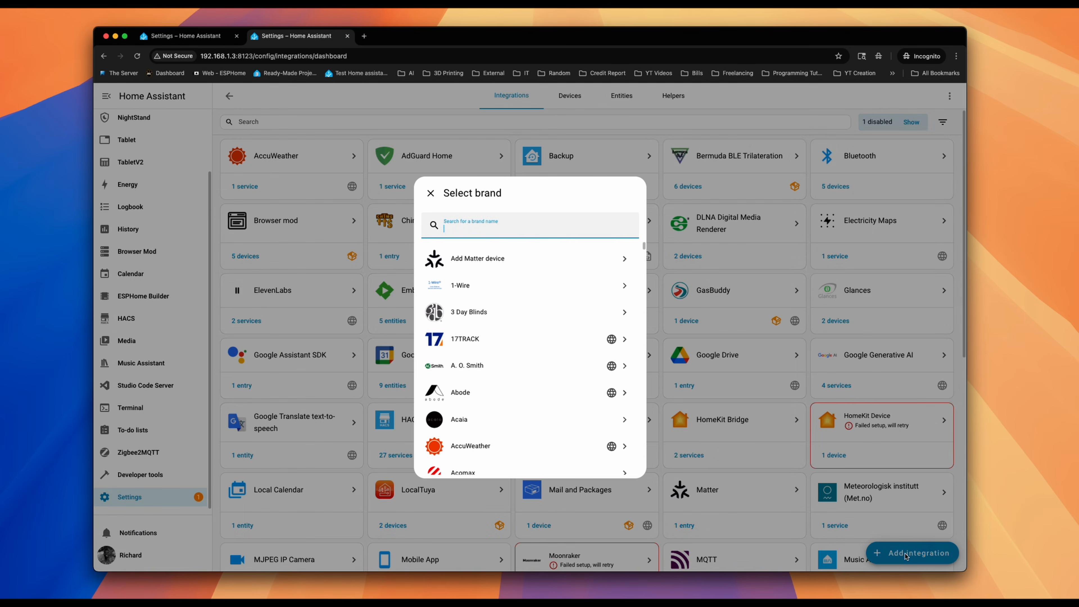
pyautogui.write('sams')
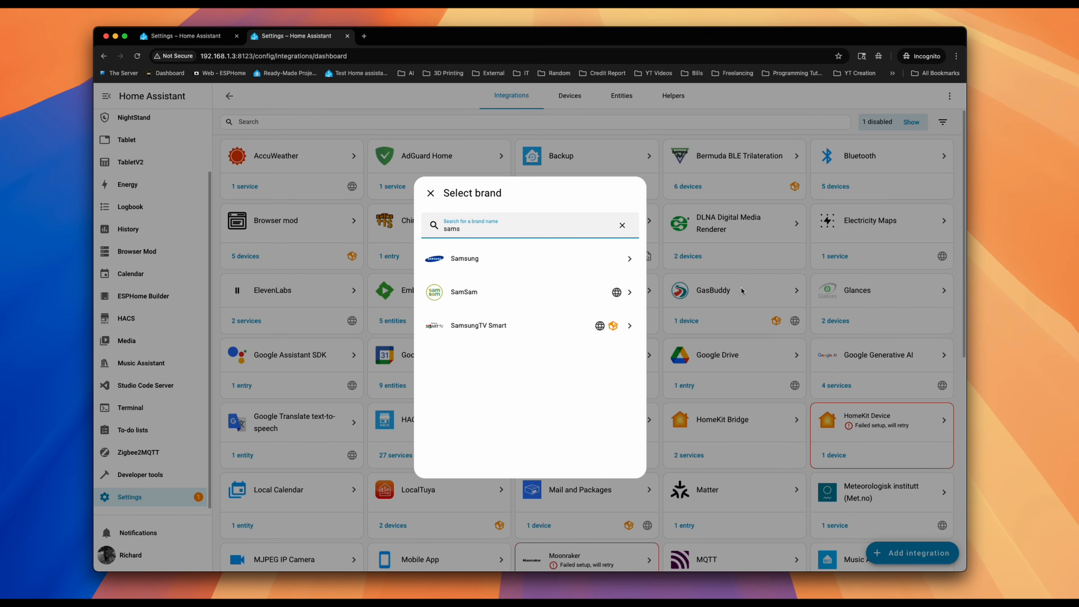
pyautogui.click(590, 267)
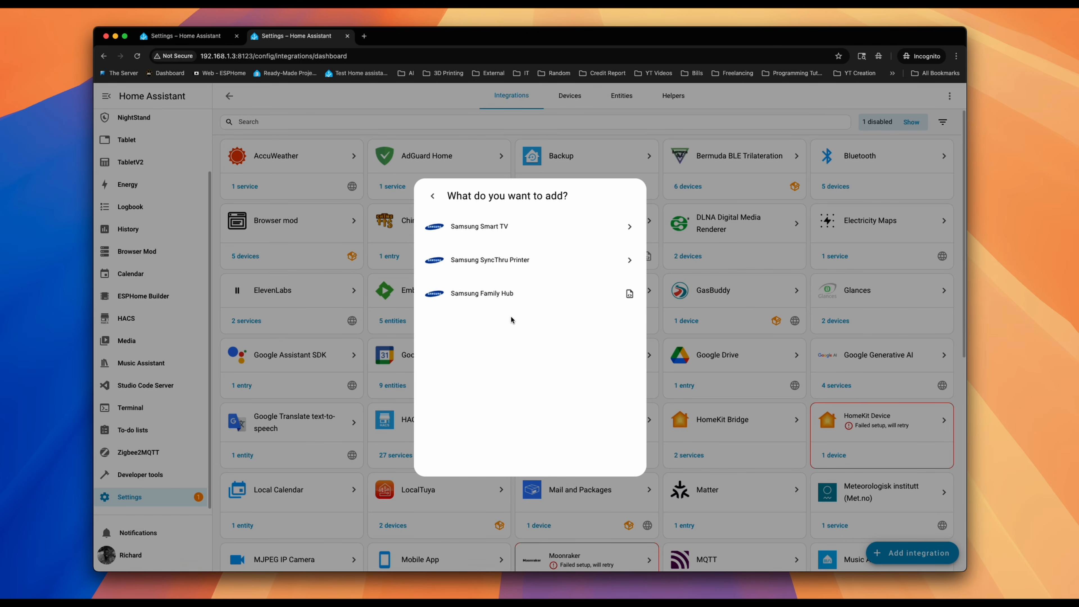
pyautogui.click(542, 233)
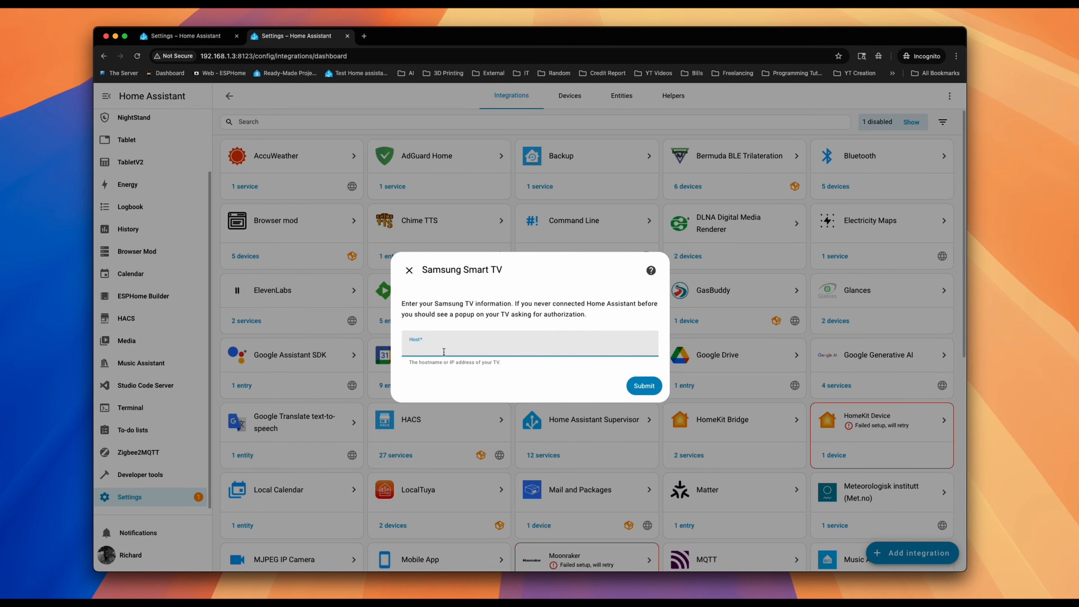
pyautogui.click(410, 270)
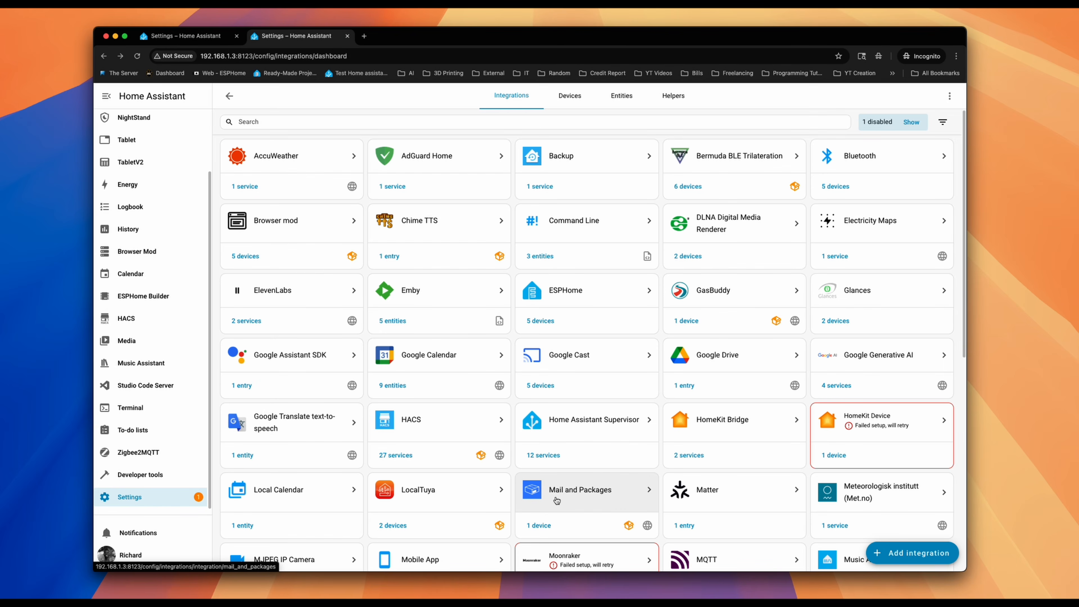
# Search the integration brands for "aqa", view the device types offered for Aqara and close the brand list.
pyautogui.click(909, 554)
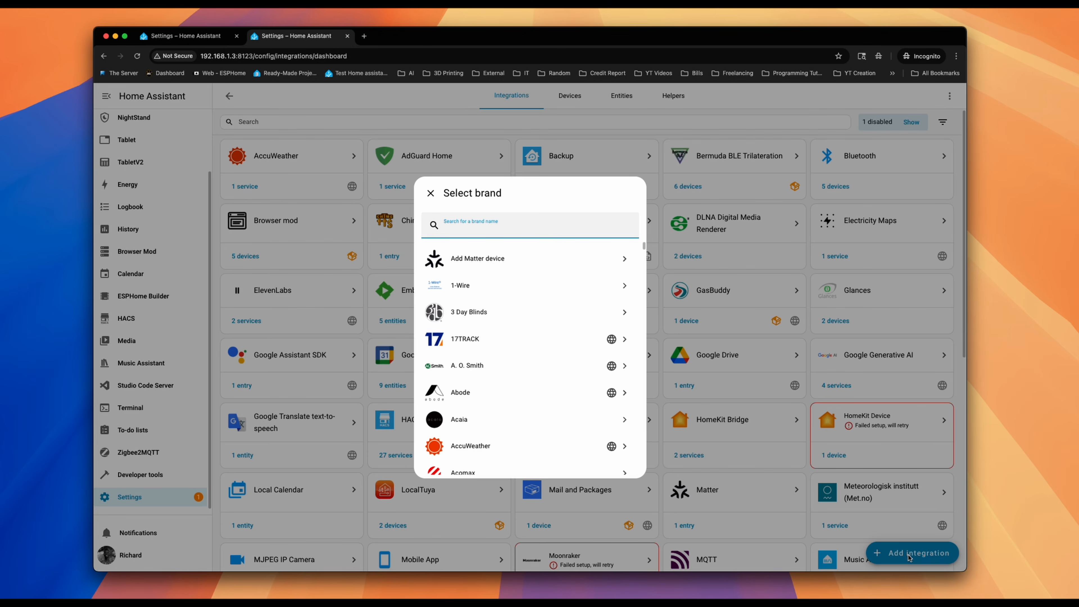
pyautogui.write('aqa')
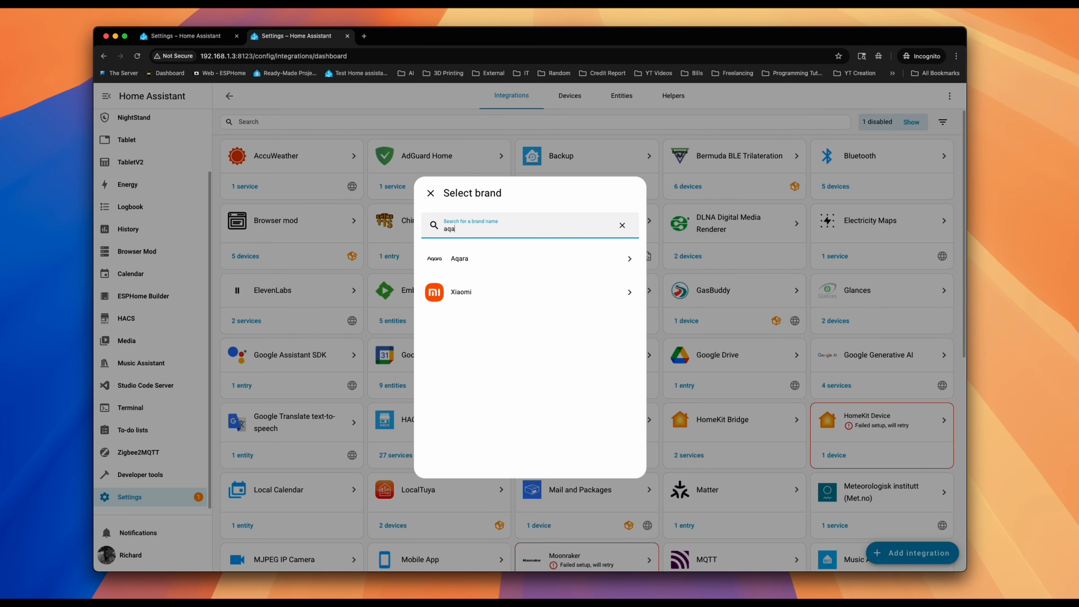
pyautogui.click(478, 263)
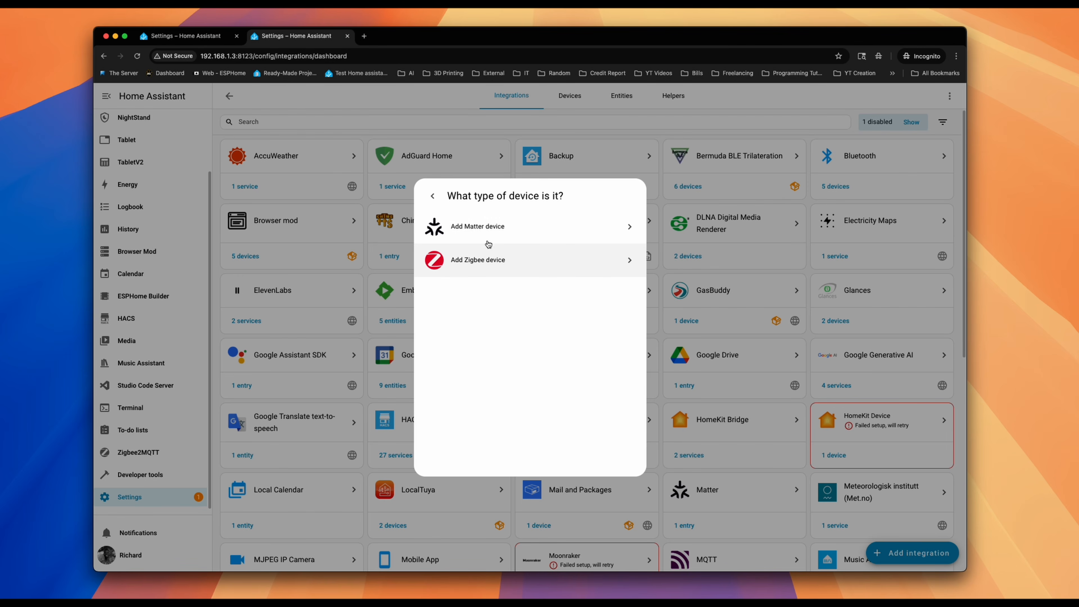
pyautogui.click(437, 200)
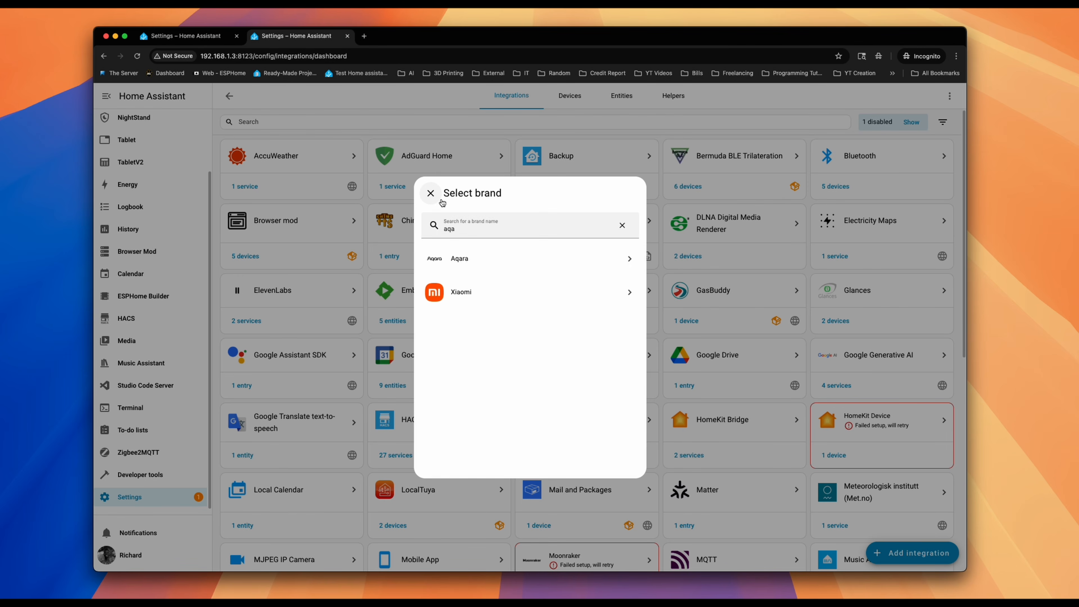
pyautogui.doubleClick(439, 226)
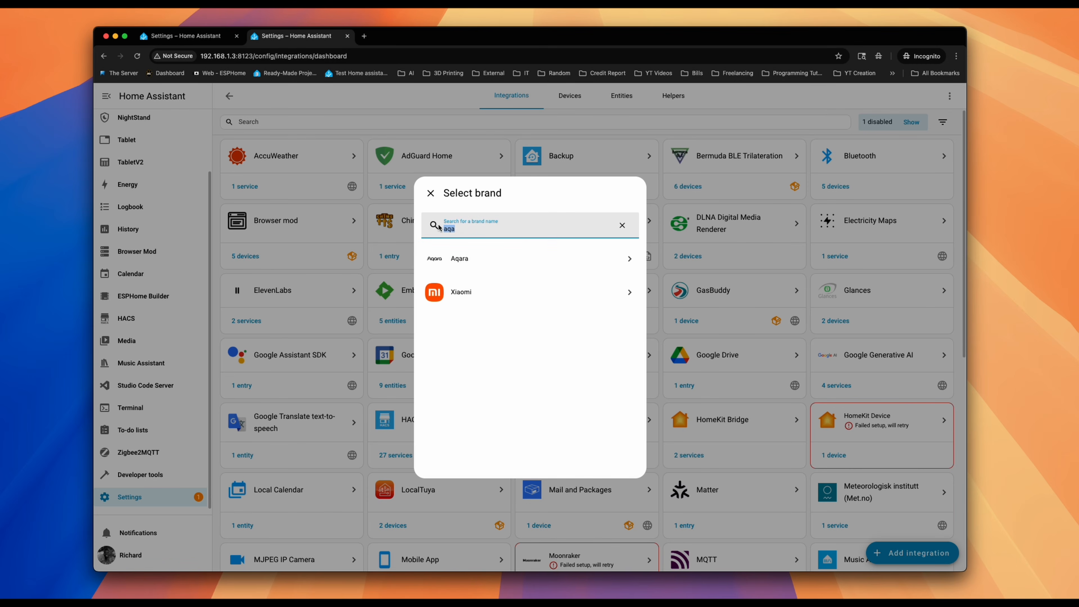
pyautogui.click(430, 193)
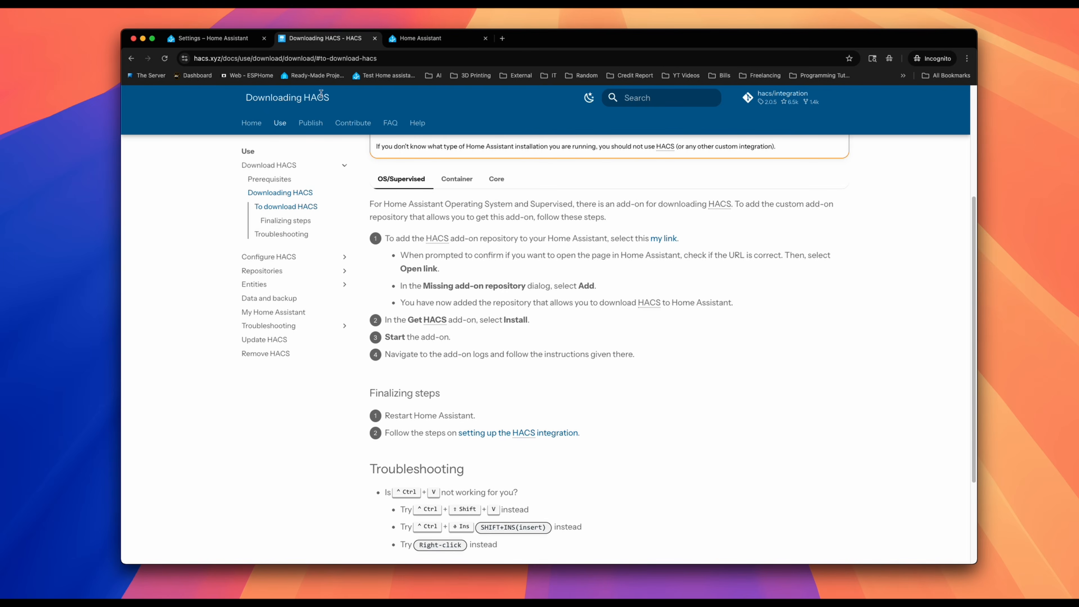
# Follow the HACS add-on repository link in the OS/Supervised section of the HACS download guide.
pyautogui.moveTo(205, 58); pyautogui.dragTo(389, 56)
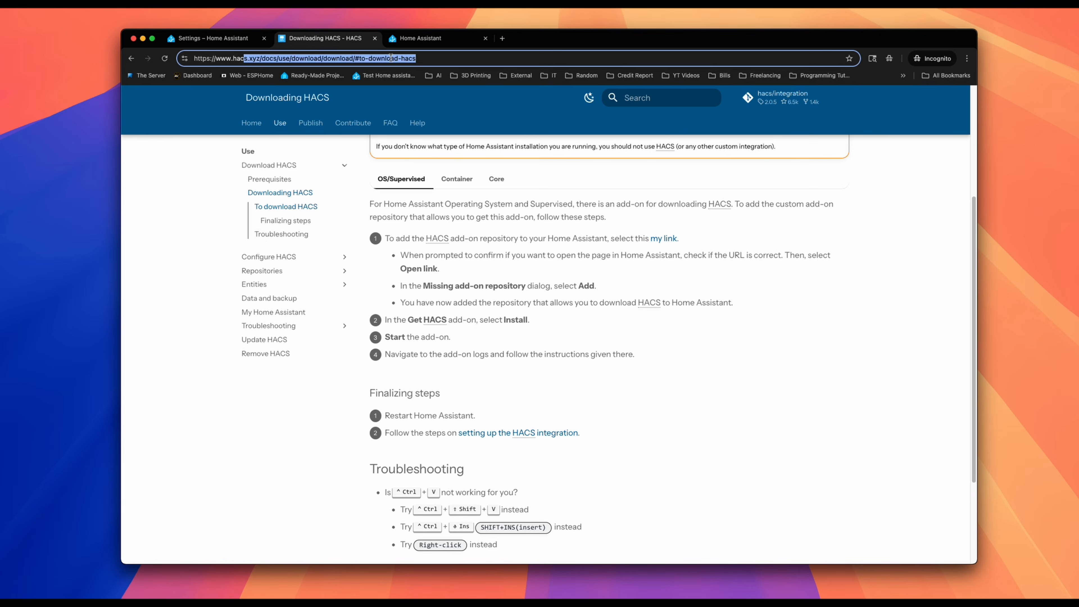
pyautogui.click(599, 352)
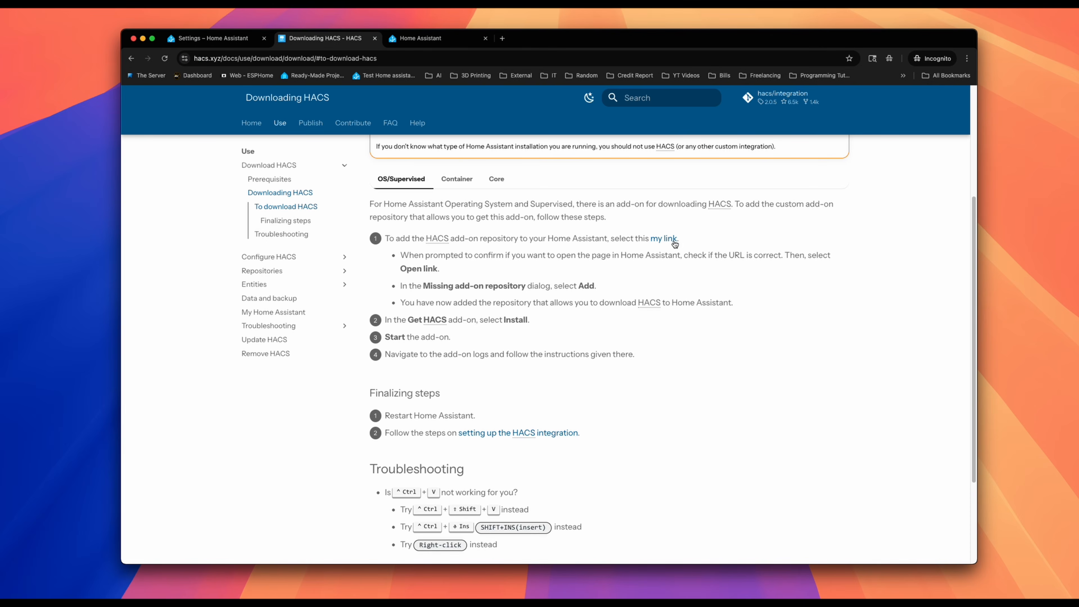
pyautogui.click(662, 242)
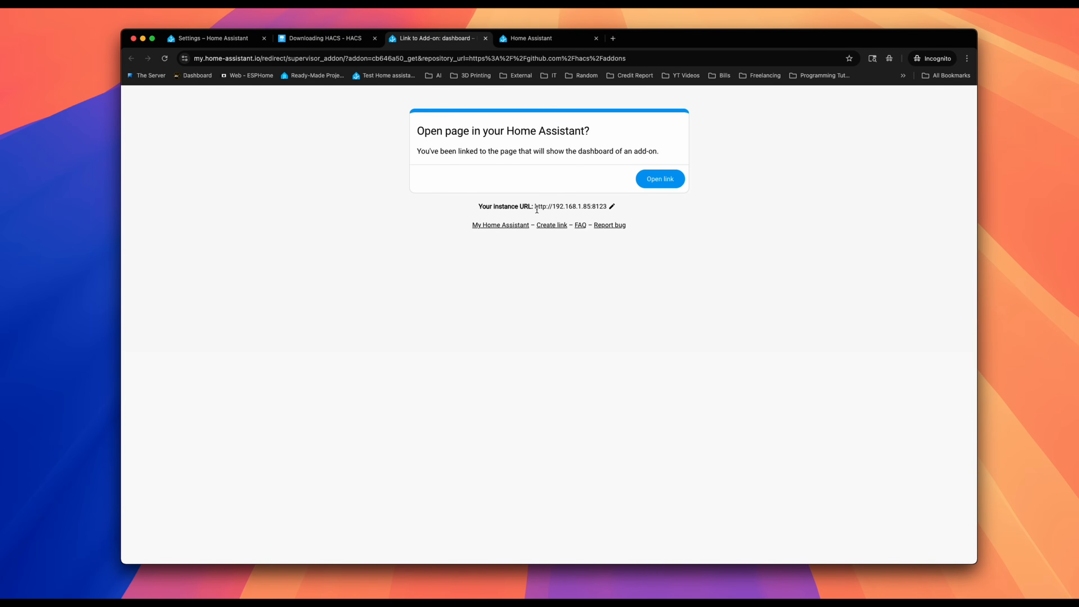
pyautogui.moveTo(555, 206); pyautogui.dragTo(584, 207)
pyautogui.click(612, 208)
pyautogui.moveTo(489, 308); pyautogui.dragTo(446, 309)
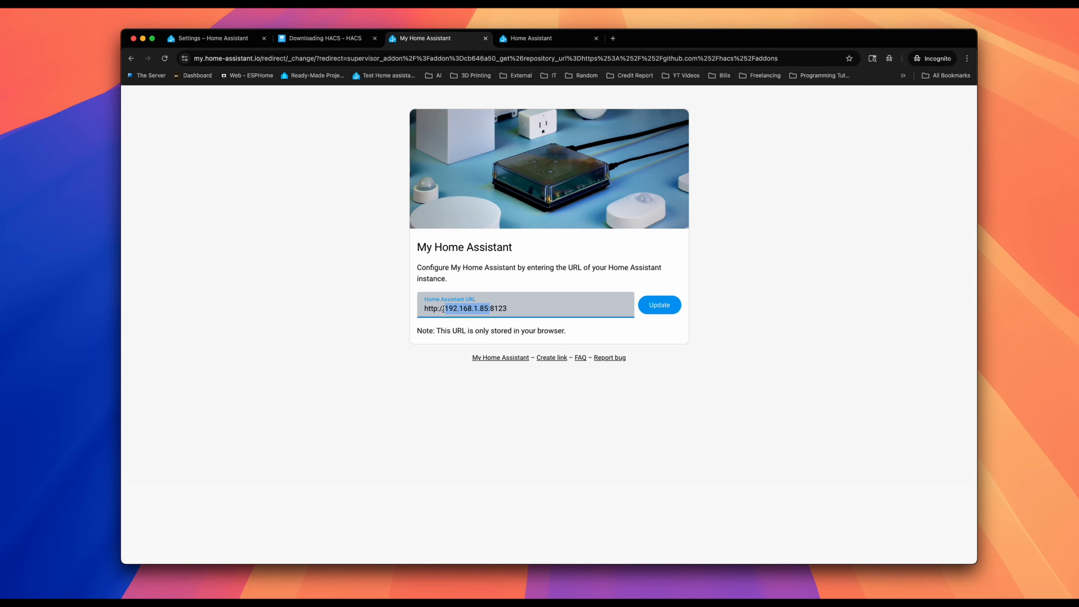
pyautogui.click(659, 305)
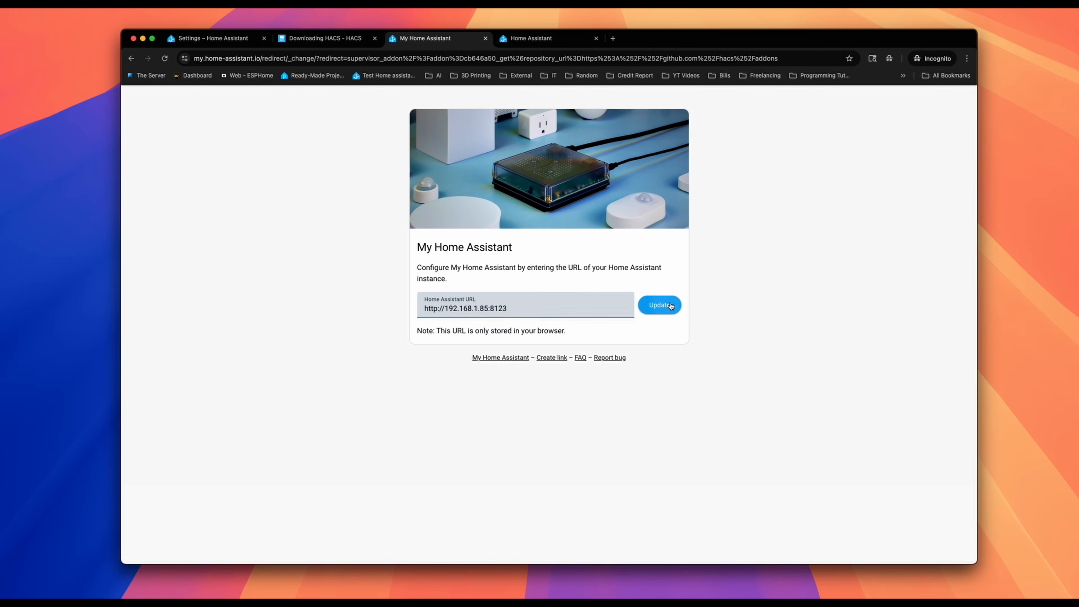
# Open the linked Get HACS add-on page in Home Assistant and install the add-on.
pyautogui.click(660, 181)
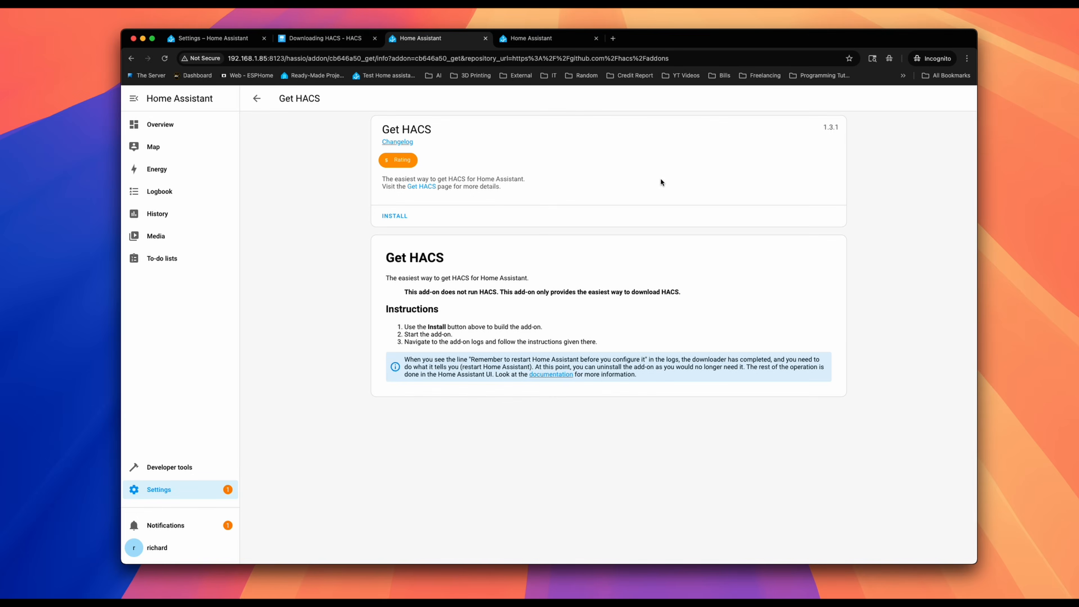
pyautogui.rightClick(661, 181)
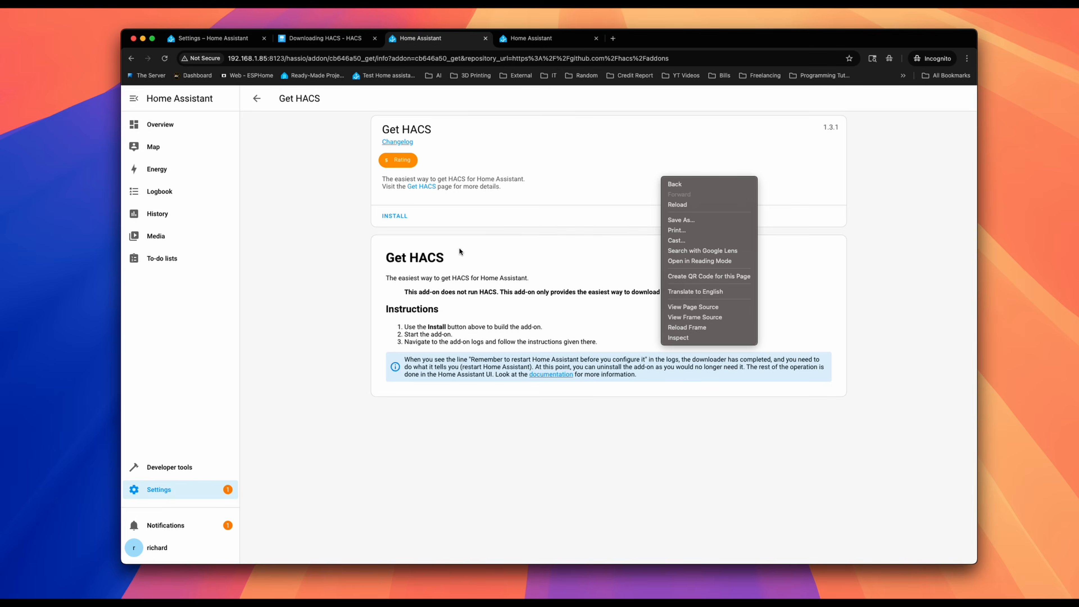
pyautogui.click(410, 245)
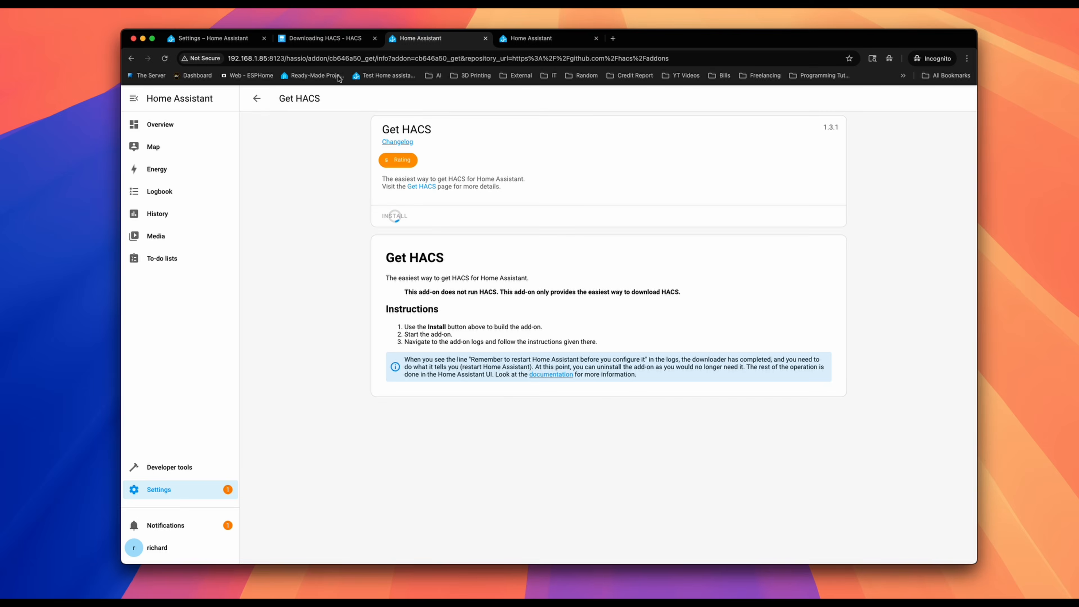
# Compare the HACS download instructions for Container and Core installations, ending on the OS/Supervised instructions.
pyautogui.click(330, 44)
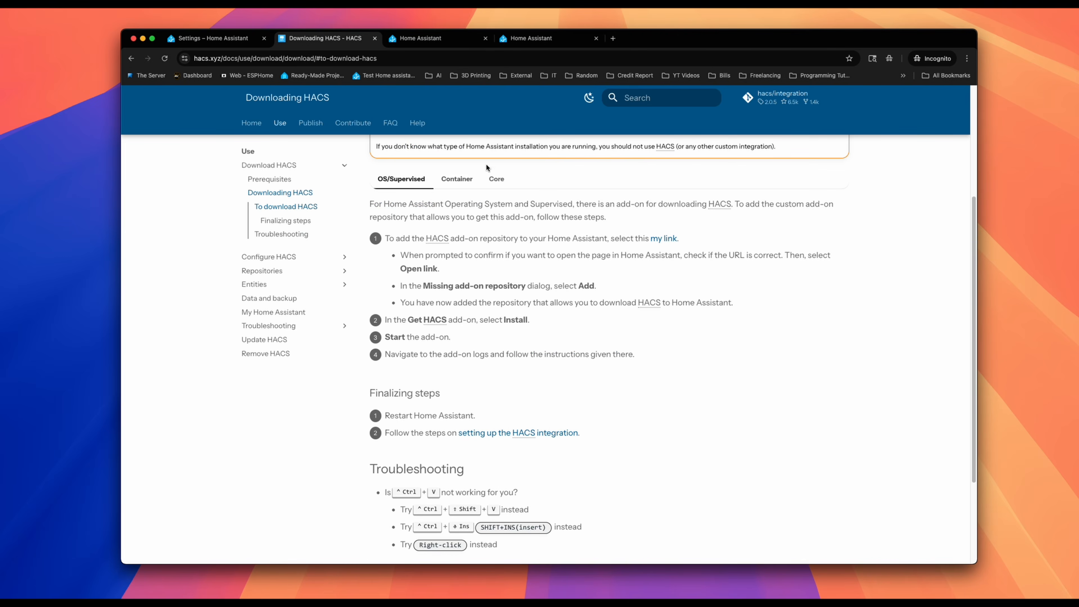
pyautogui.click(457, 179)
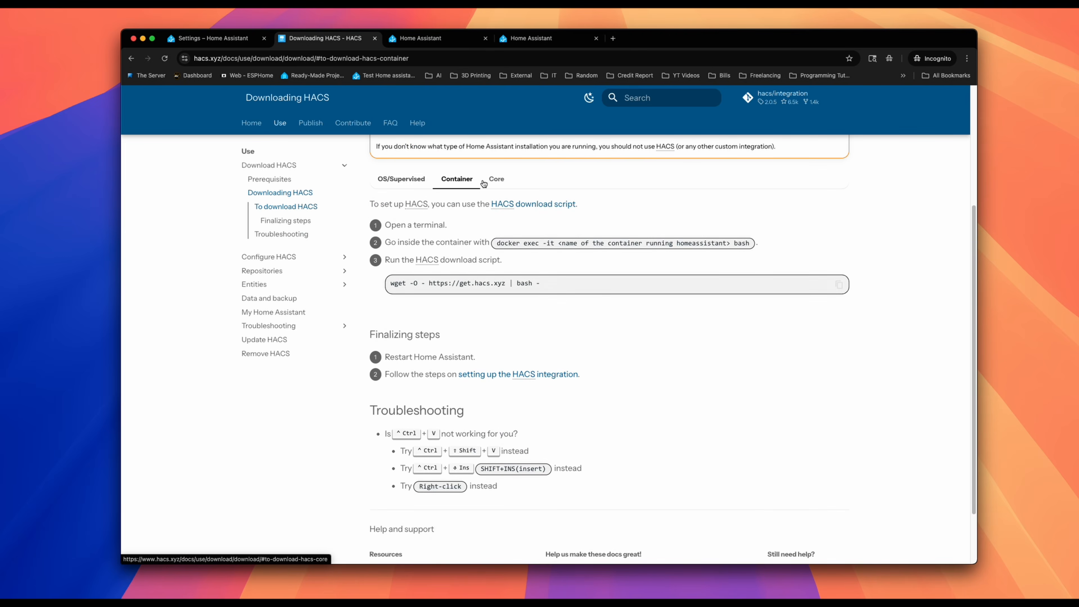
pyautogui.click(502, 180)
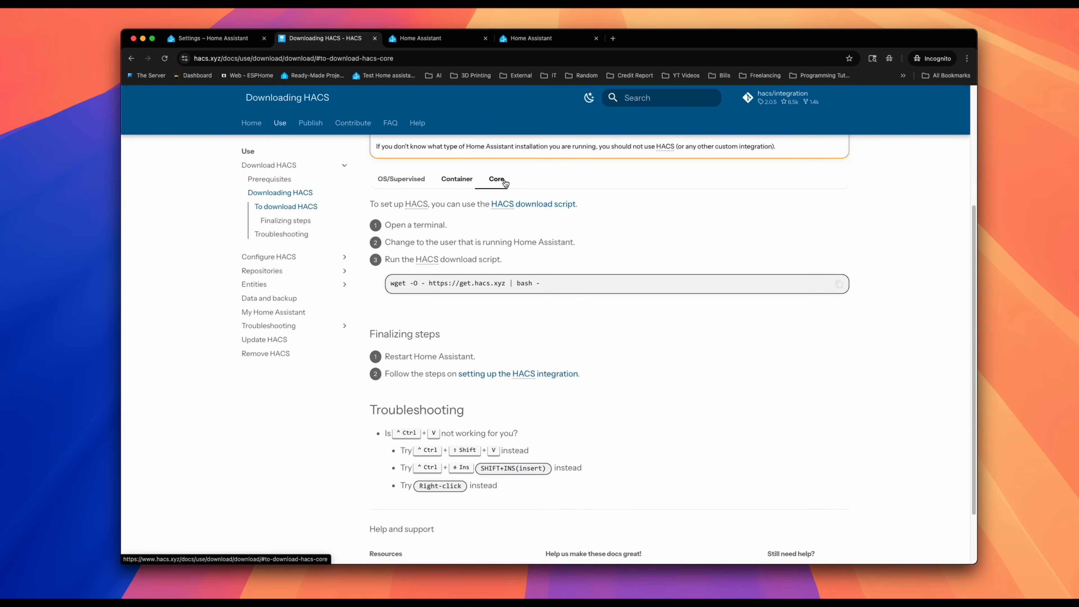
pyautogui.click(397, 179)
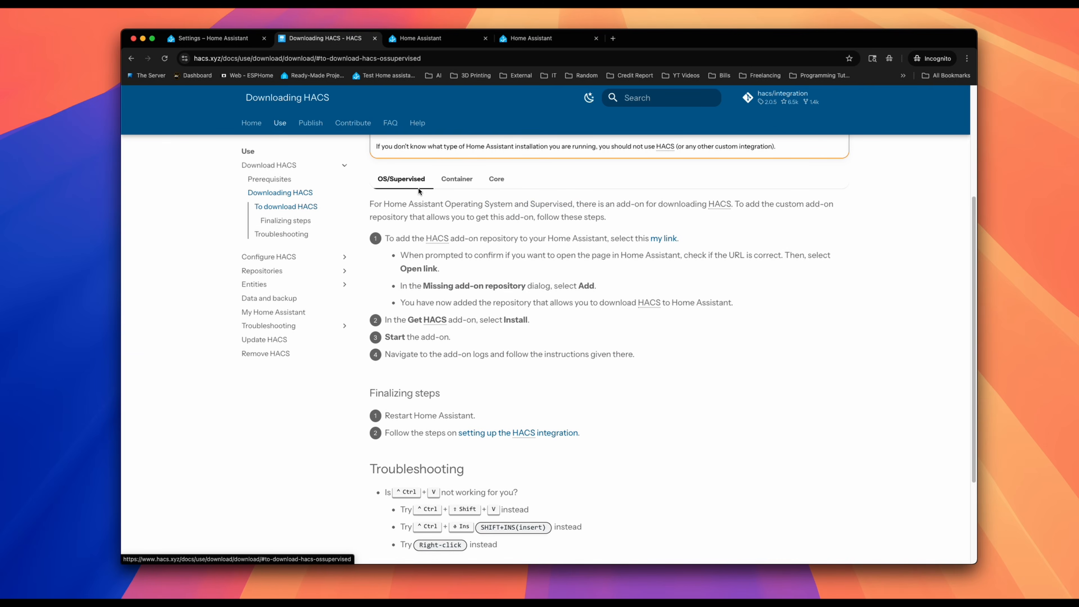
pyautogui.click(462, 186)
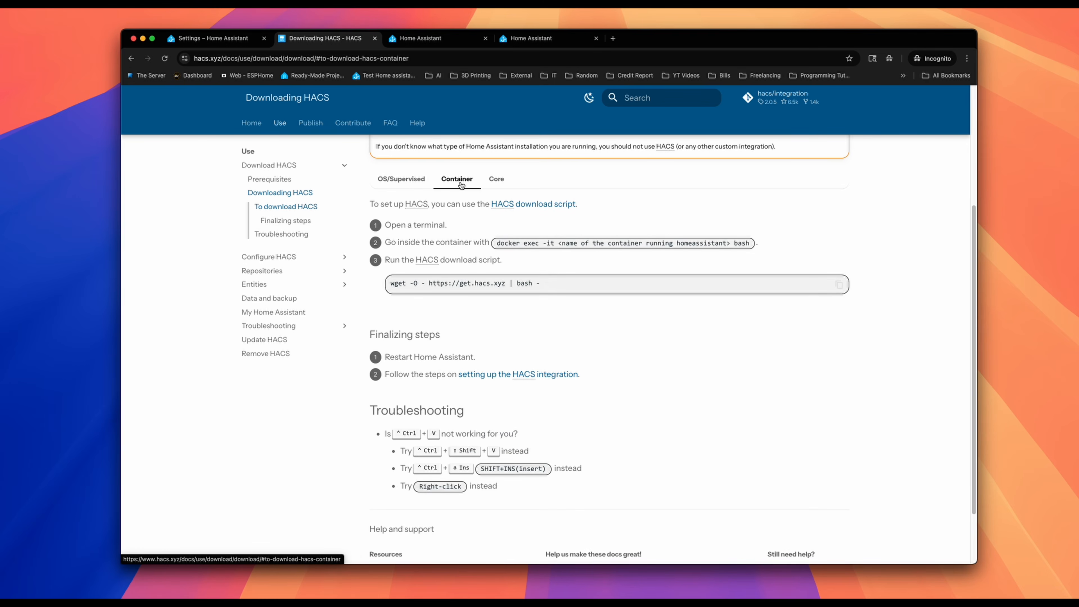
pyautogui.click(408, 182)
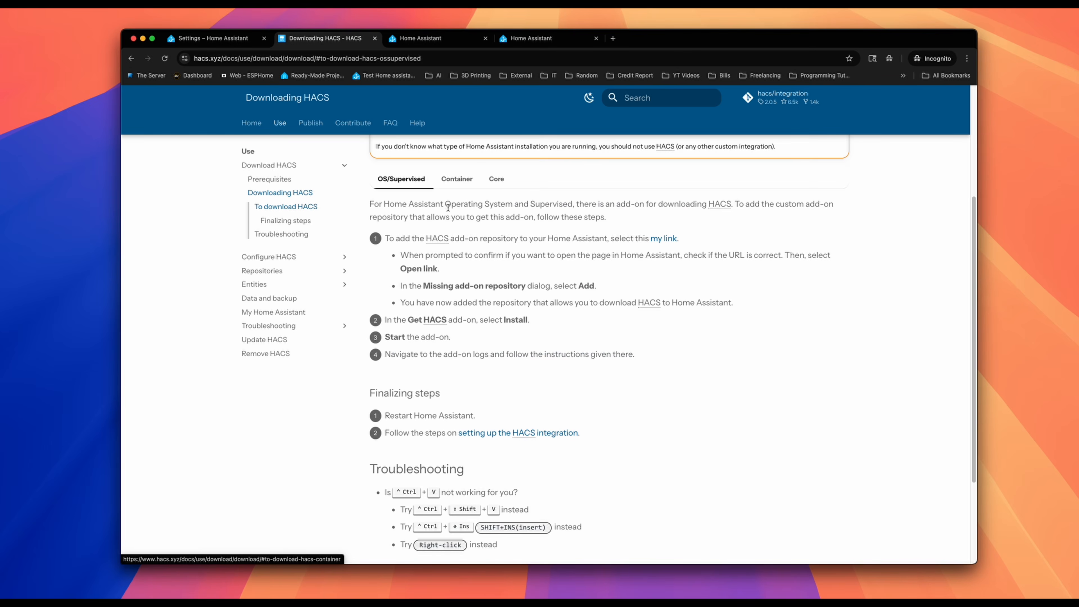
# Return to the Get HACS add-on page, enable Start on boot and start the add-on.
pyautogui.click(522, 43)
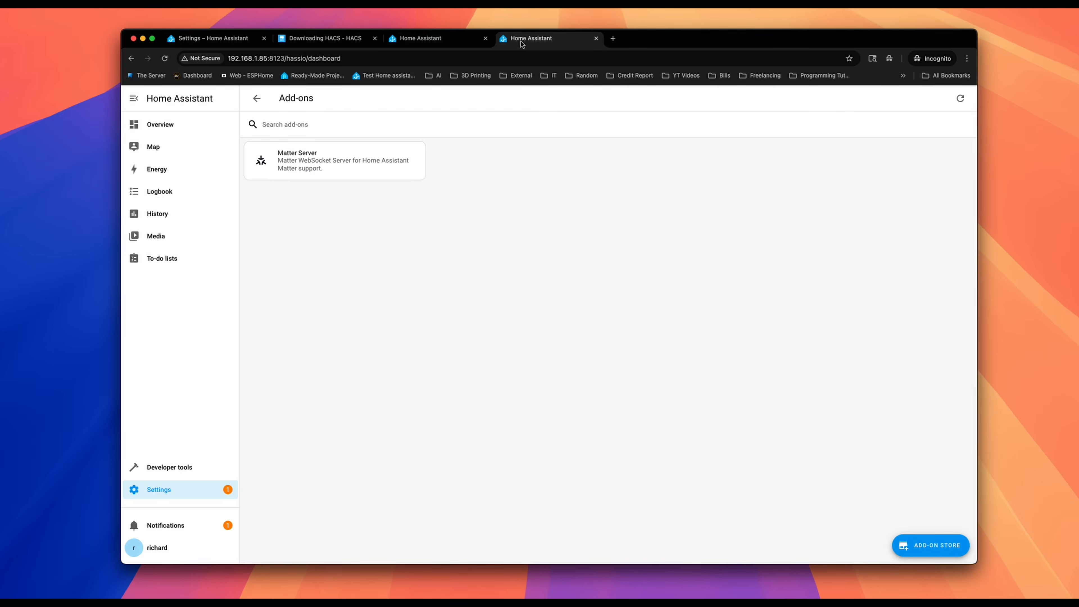
pyautogui.click(407, 46)
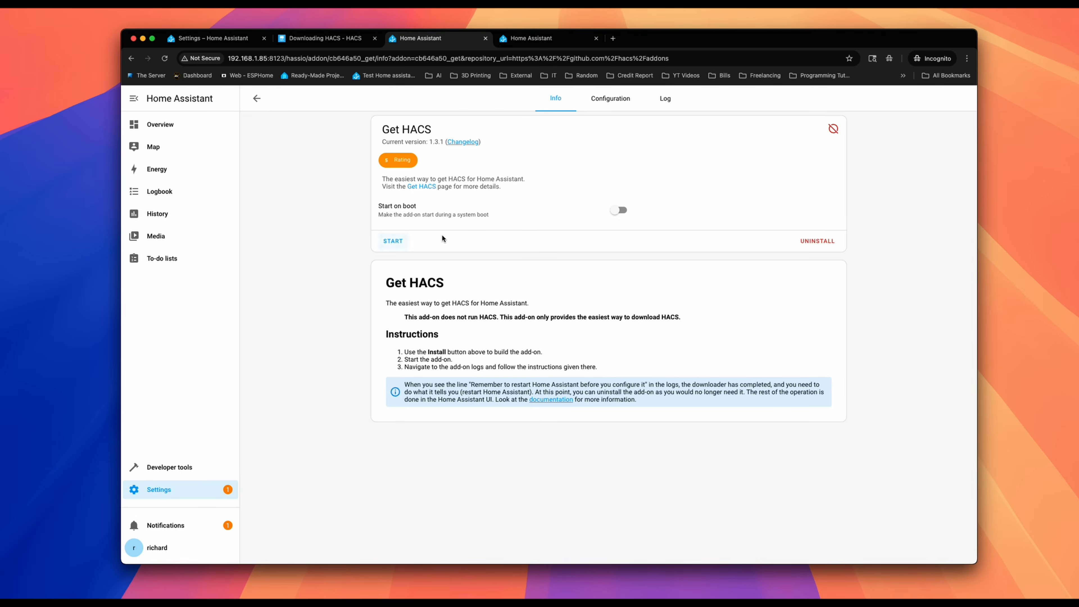
pyautogui.moveTo(380, 207); pyautogui.dragTo(413, 205)
pyautogui.click(620, 210)
pyautogui.click(390, 242)
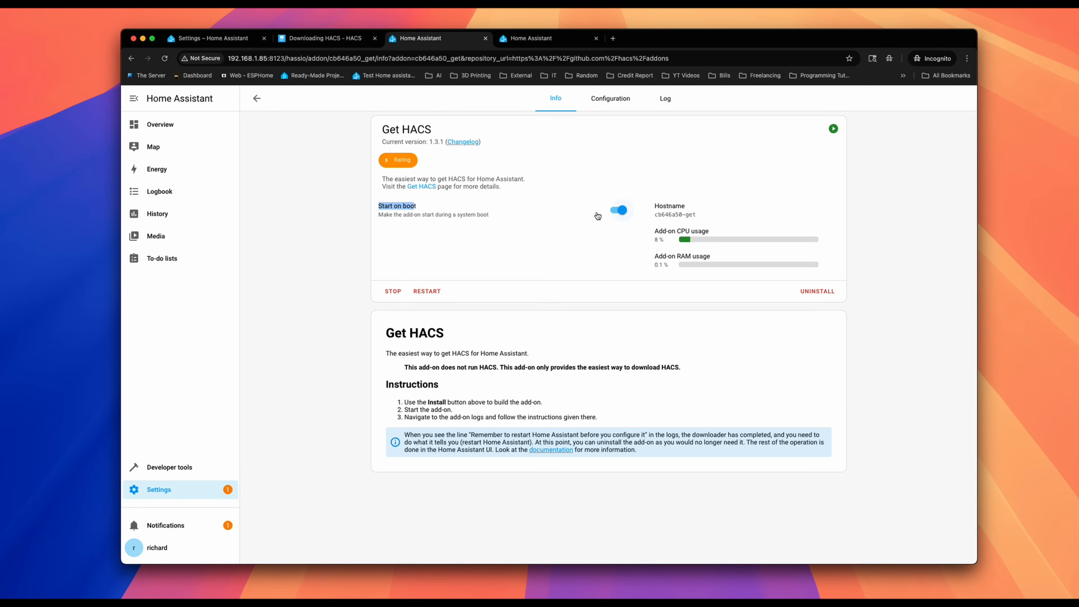
# Restart Home Assistant from the Settings page and open the Devices & services integrations.
pyautogui.click(180, 486)
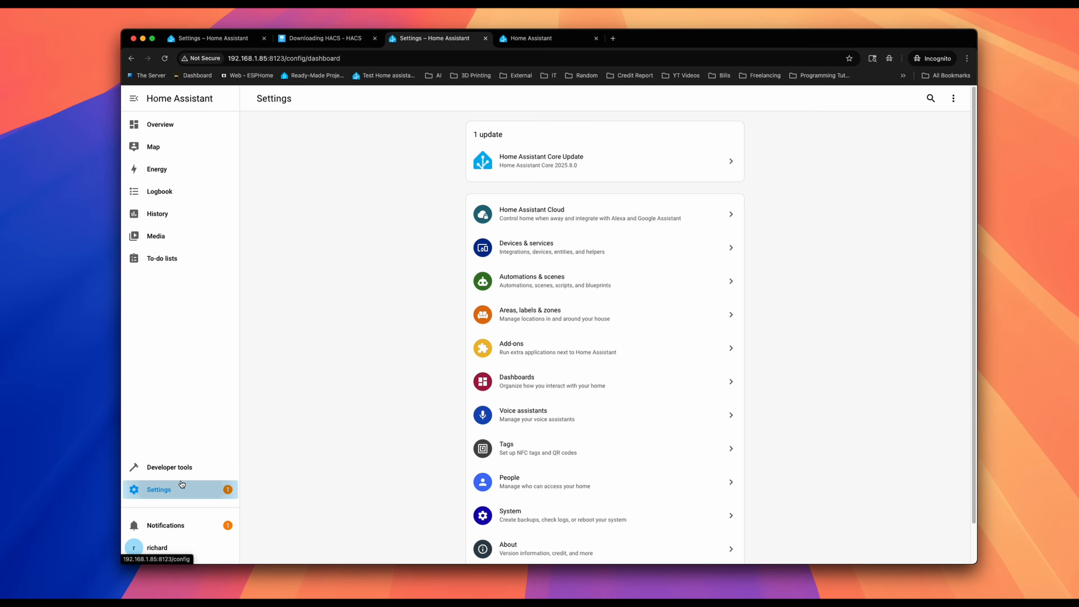
pyautogui.click(954, 98)
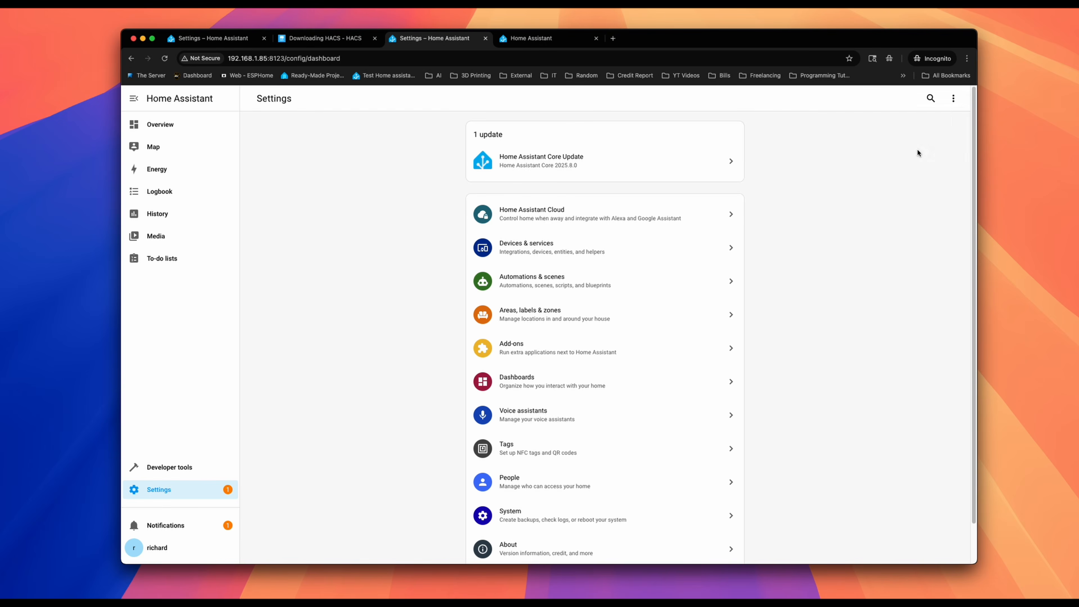
pyautogui.click(916, 147)
pyautogui.click(630, 325)
pyautogui.click(606, 347)
pyautogui.click(564, 251)
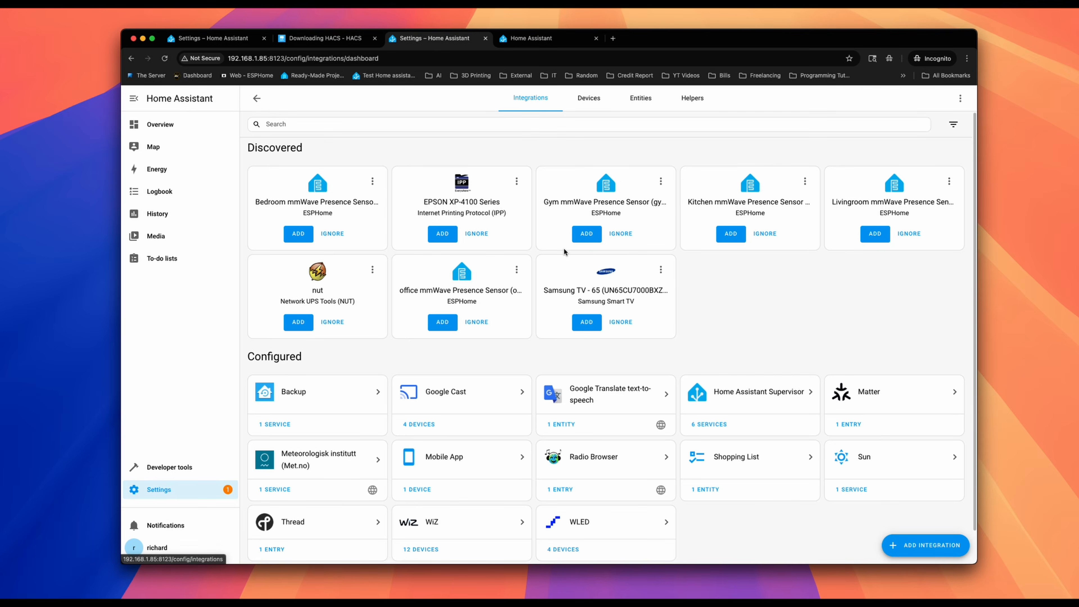
# Add the HACS integration, acknowledge all four setup statements and submit them.
pyautogui.click(919, 553)
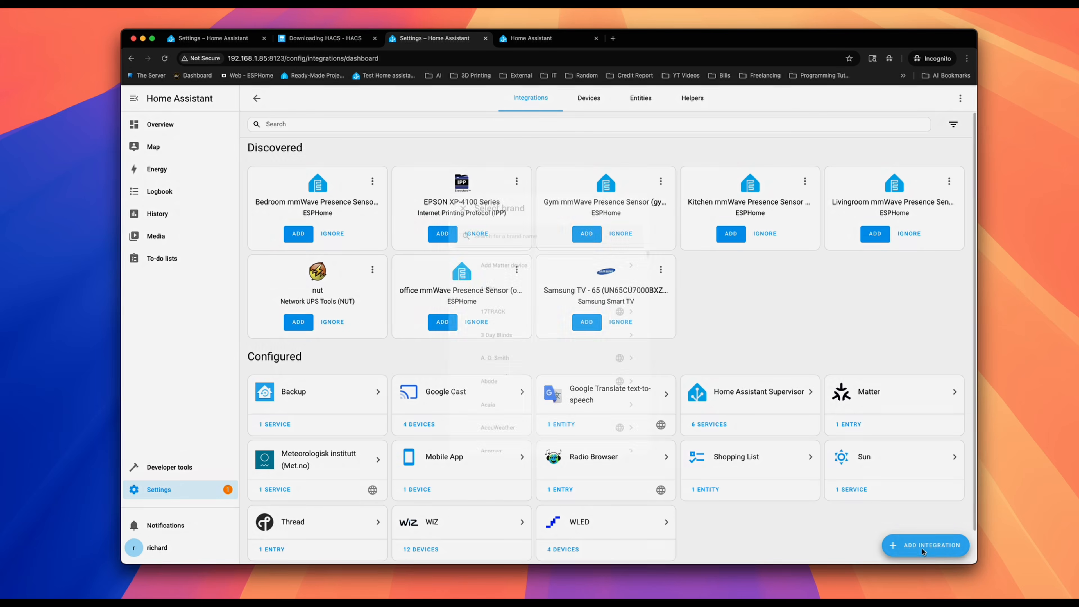
pyautogui.write('HAC')
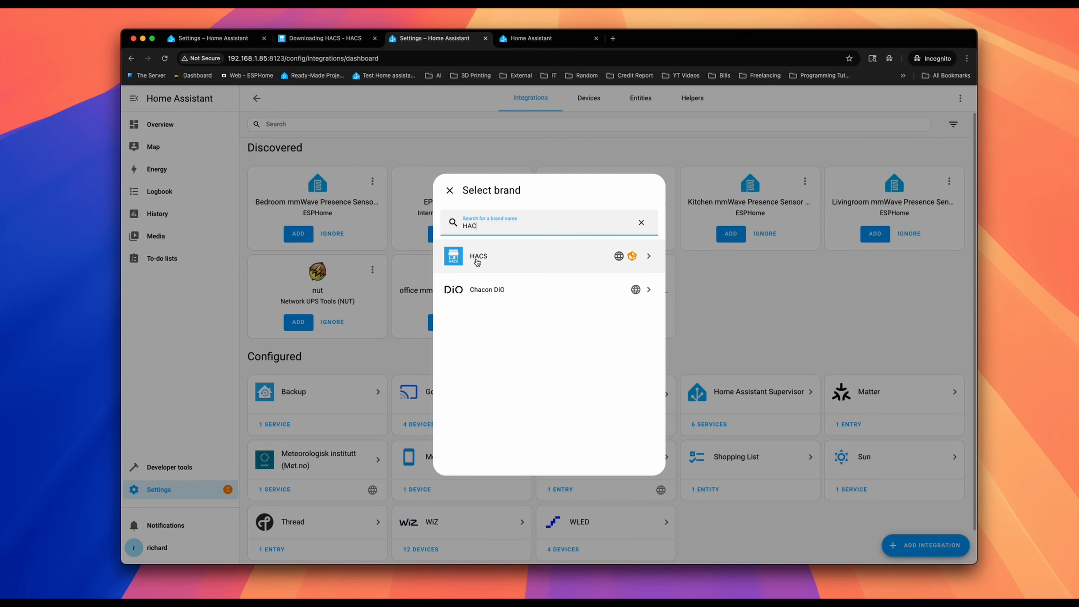
pyautogui.click(509, 261)
pyautogui.click(448, 288)
pyautogui.click(432, 325)
pyautogui.click(431, 363)
pyautogui.click(430, 398)
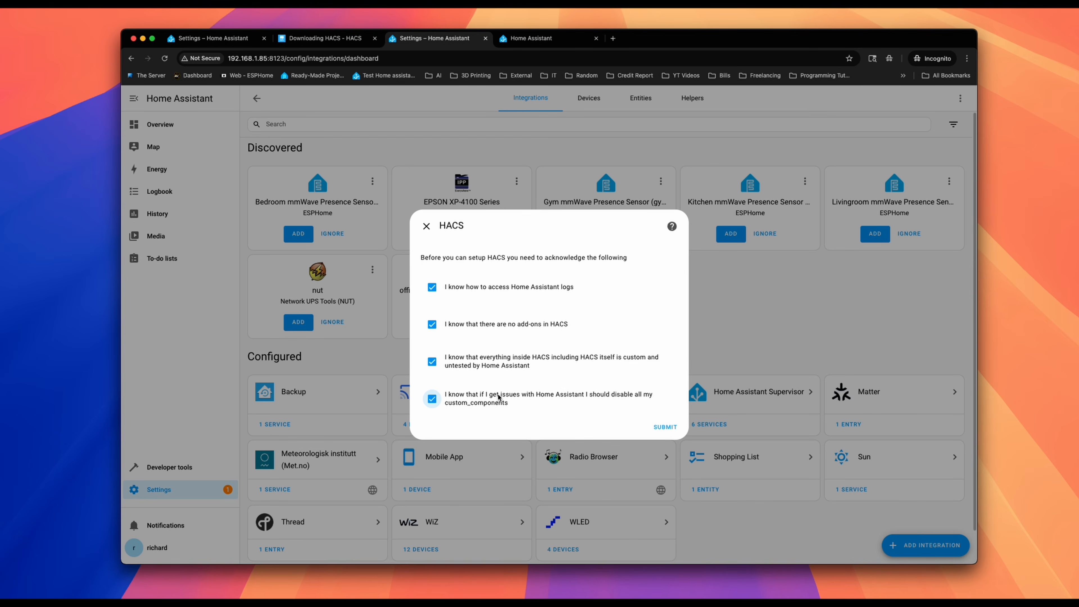
pyautogui.click(668, 428)
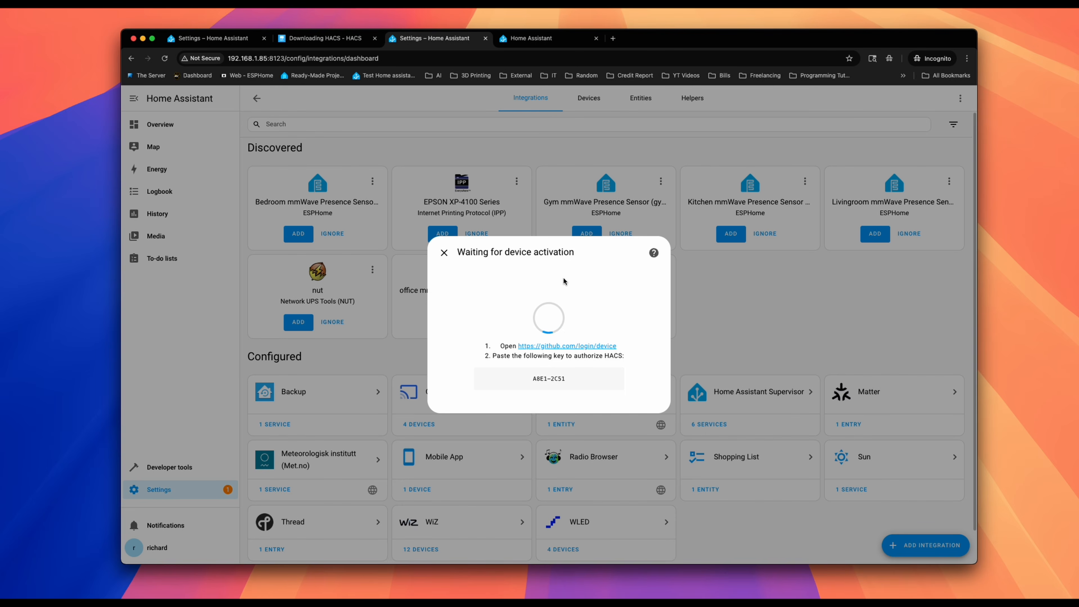
# Open the linked GitHub device activation page and select the authorization key shown in the HACS setup dialog for copying.
pyautogui.click(553, 347)
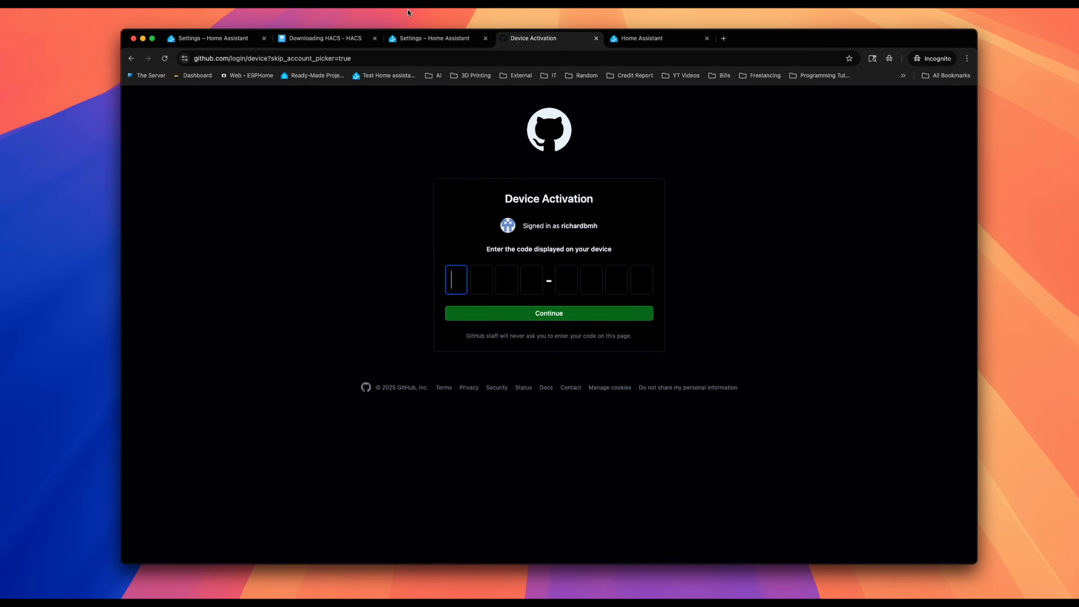
pyautogui.click(433, 38)
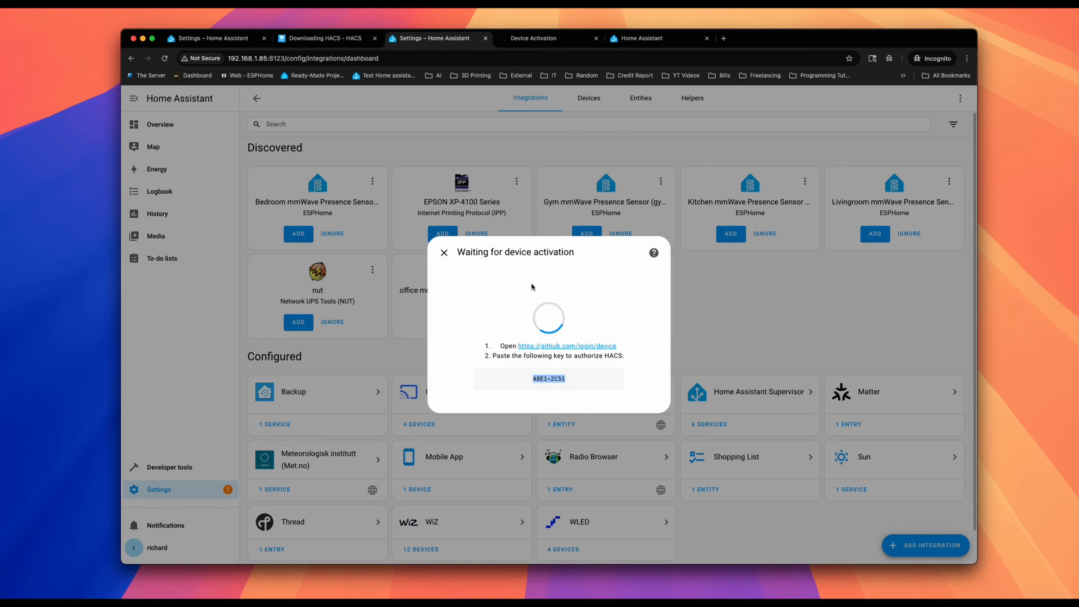
pyautogui.click(566, 380)
pyautogui.tripleClick(542, 379)
pyautogui.click(521, 38)
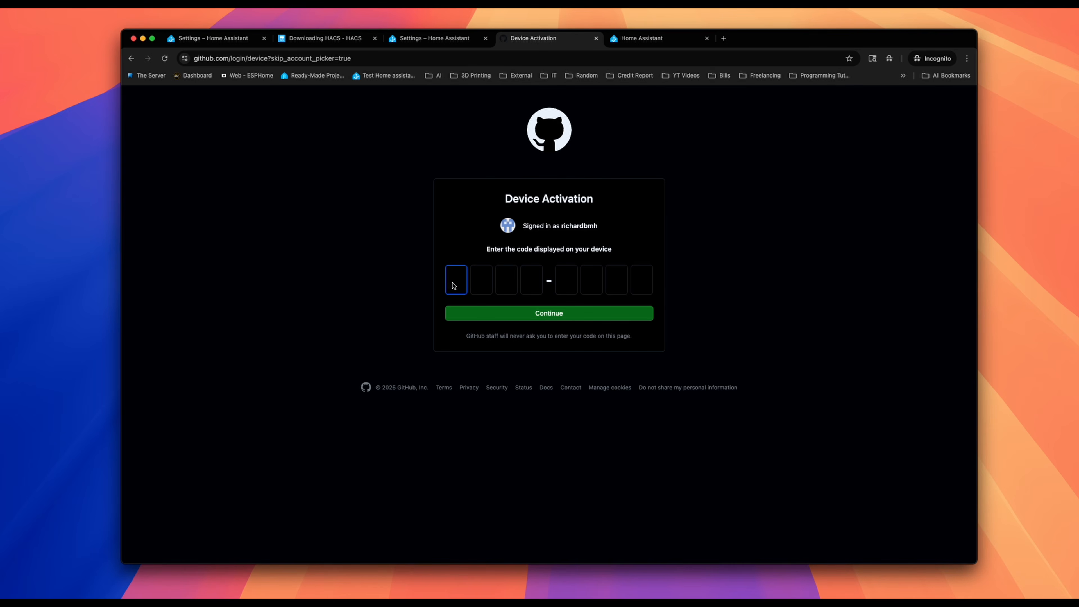
pyautogui.hotkey('ctrl', 'shift', 'Tab')
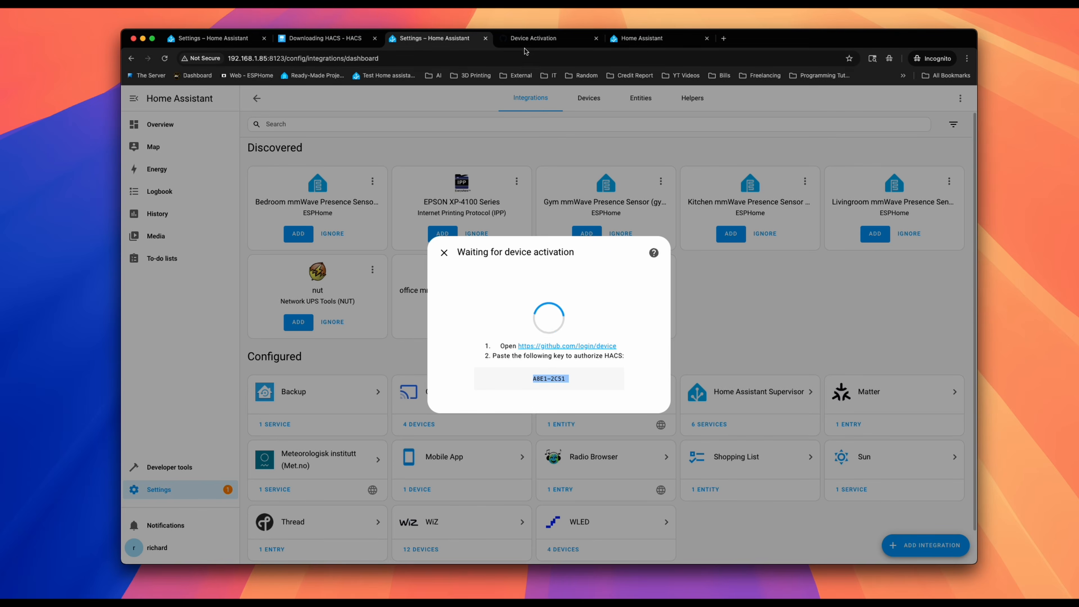
pyautogui.click(525, 39)
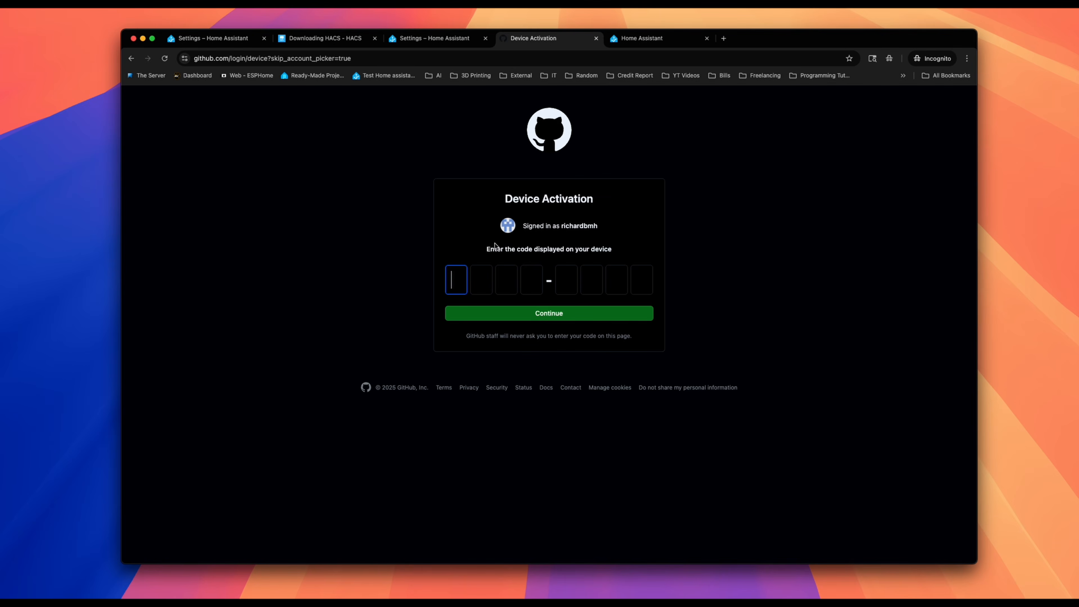
# Enter the device activation code from the HACS dialog on GitHub and authorize HACS.
pyautogui.write('AE')
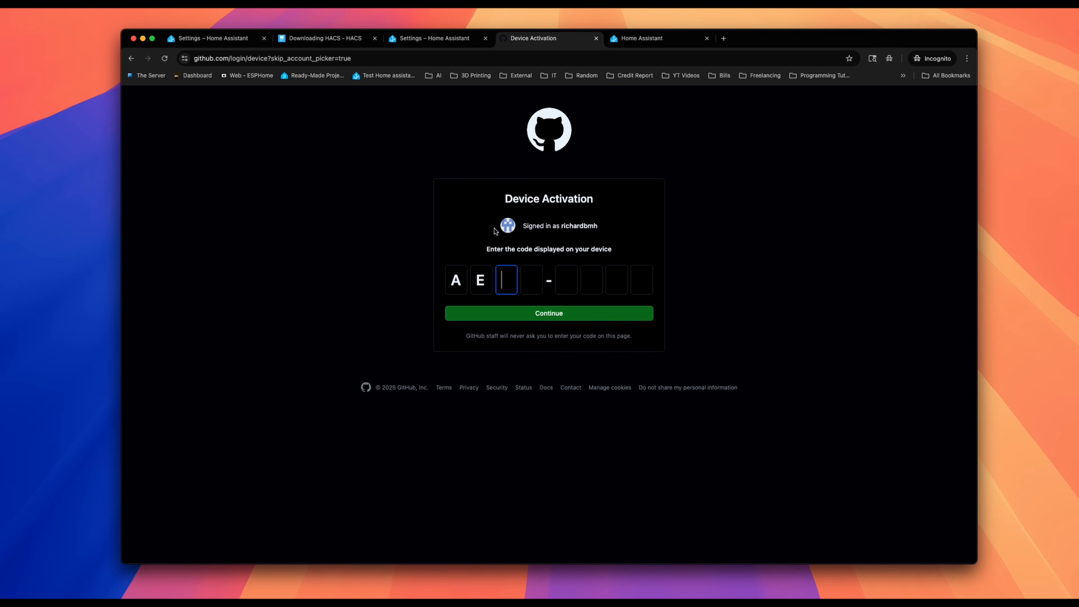
pyautogui.click(430, 44)
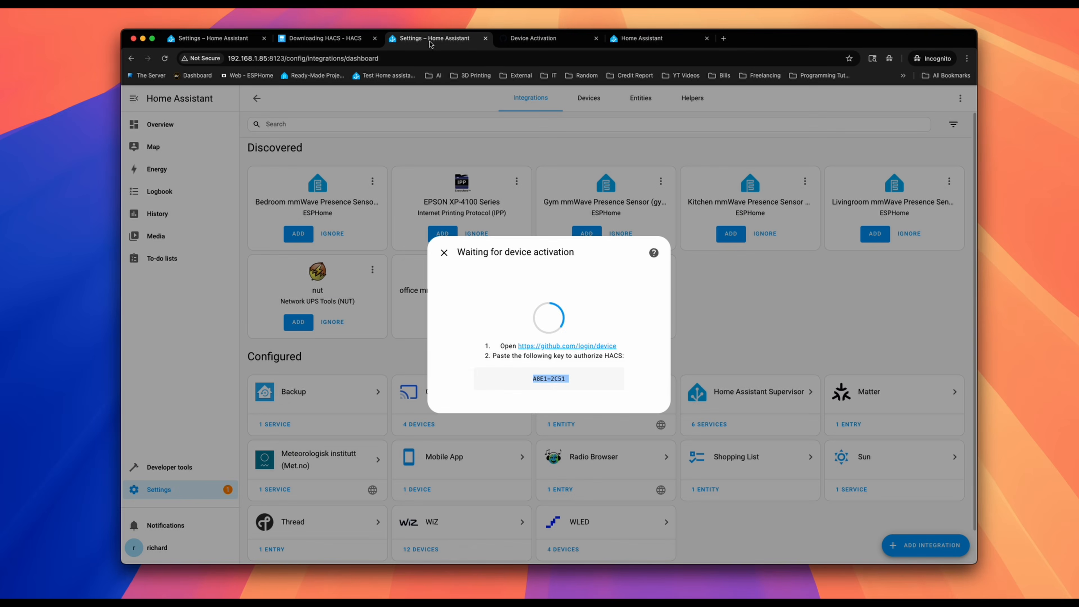
pyautogui.click(537, 40)
pyautogui.click(478, 282)
pyautogui.write('8')
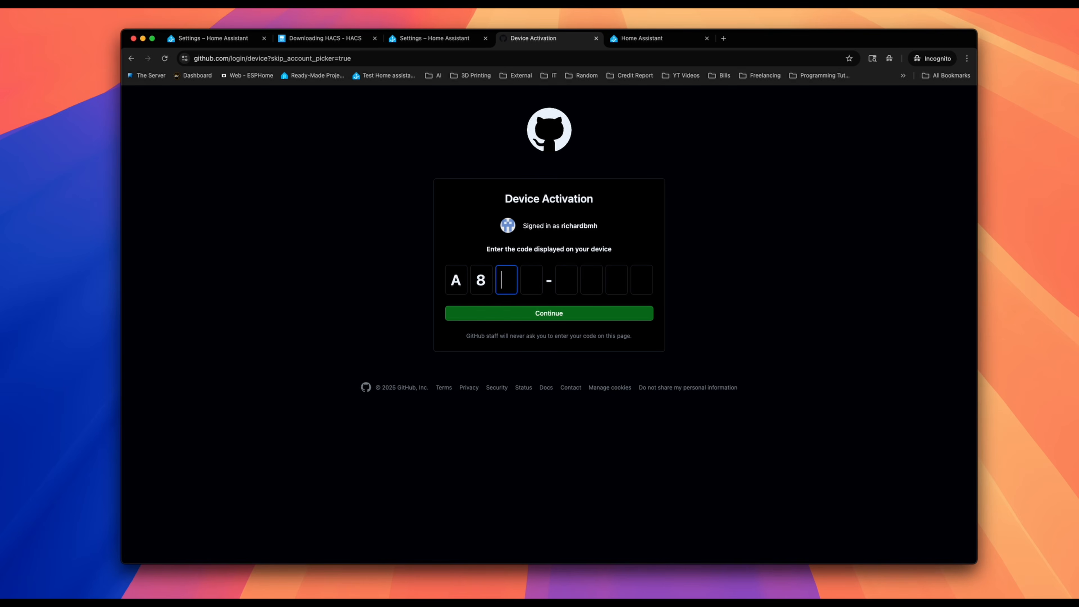
pyautogui.write('E1')
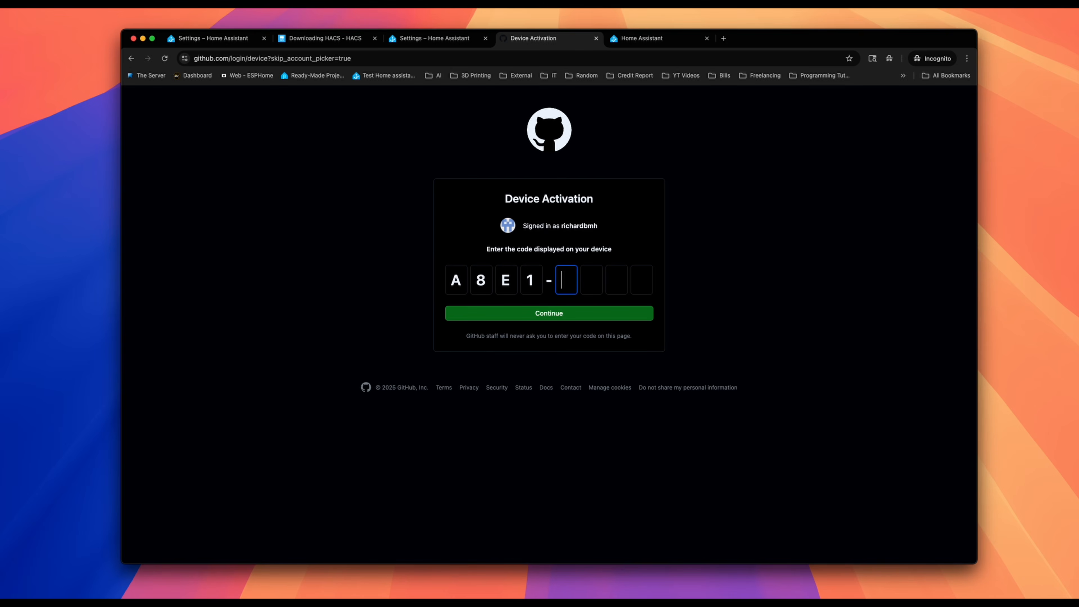
pyautogui.click(427, 44)
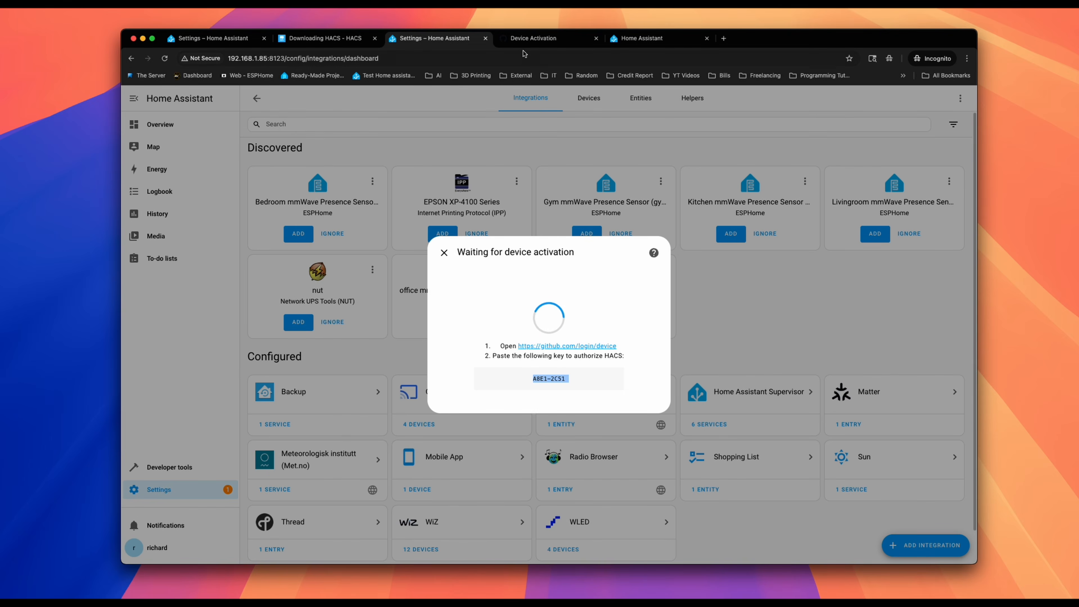
pyautogui.click(537, 43)
pyautogui.write('2C51')
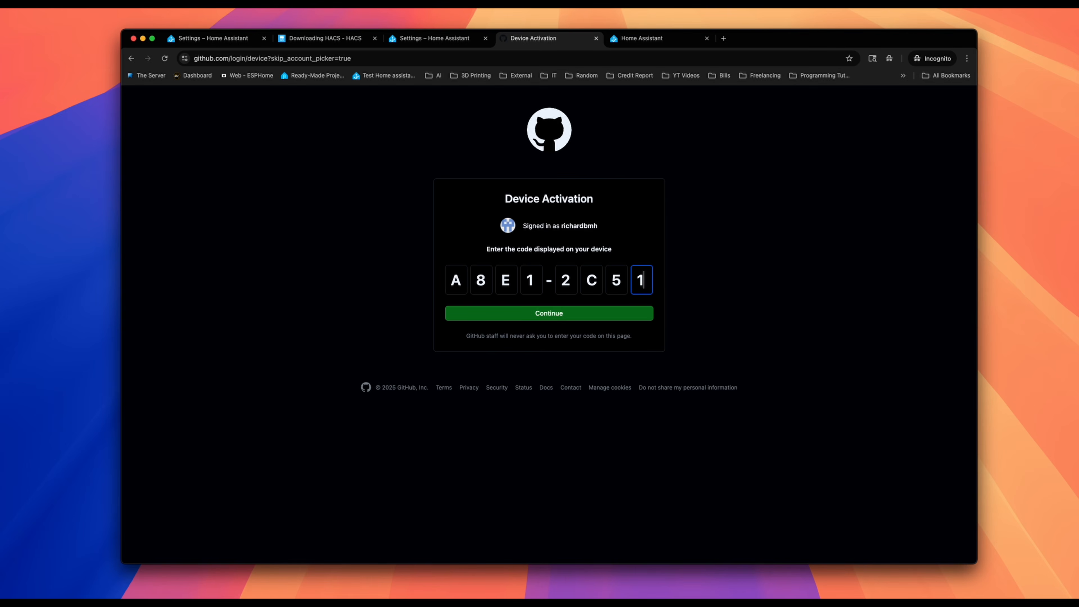
pyautogui.press('Return')
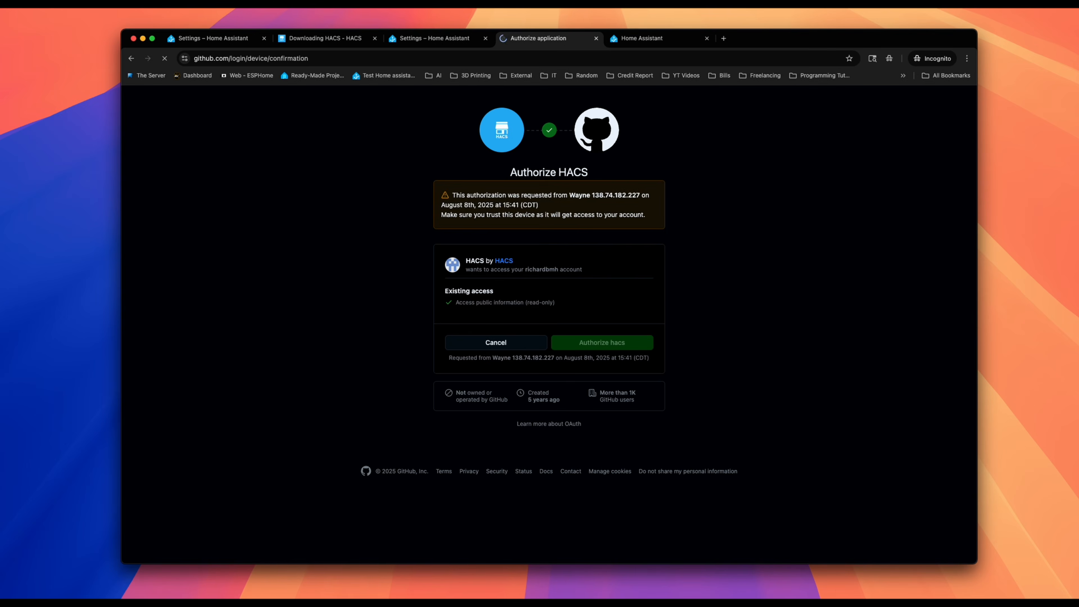
pyautogui.click(588, 344)
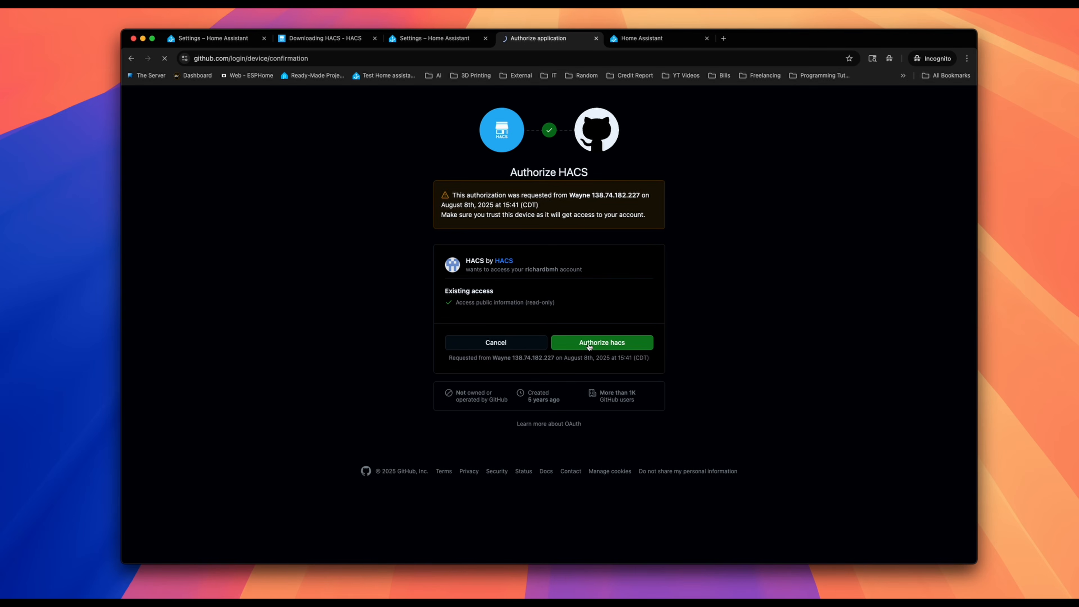
# Return to the HACS setup in Home Assistant, create a new area named System for the device and finish the setup.
pyautogui.click(409, 39)
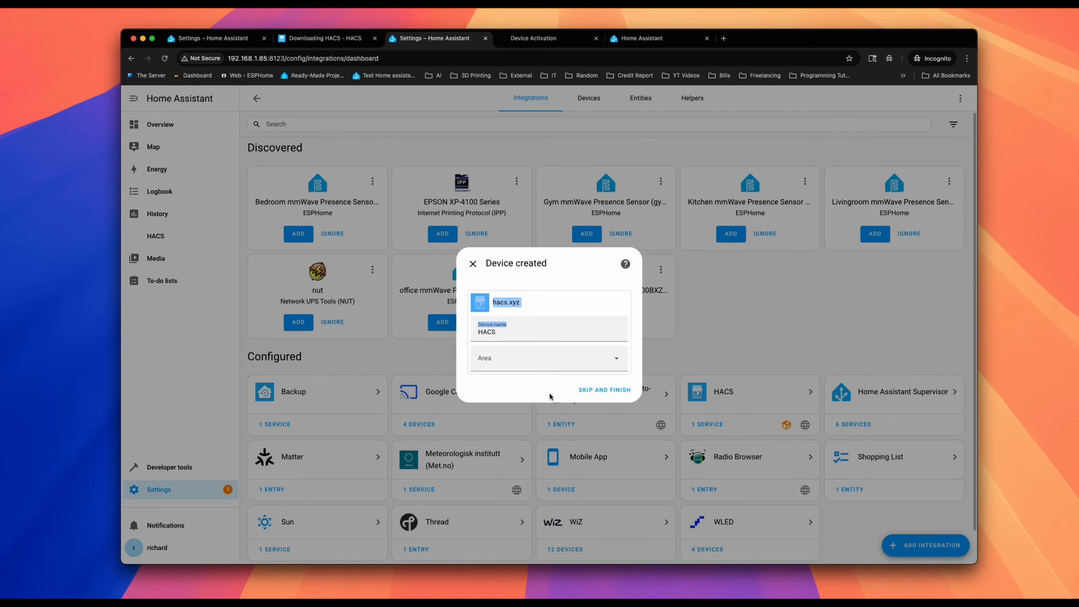
pyautogui.click(542, 358)
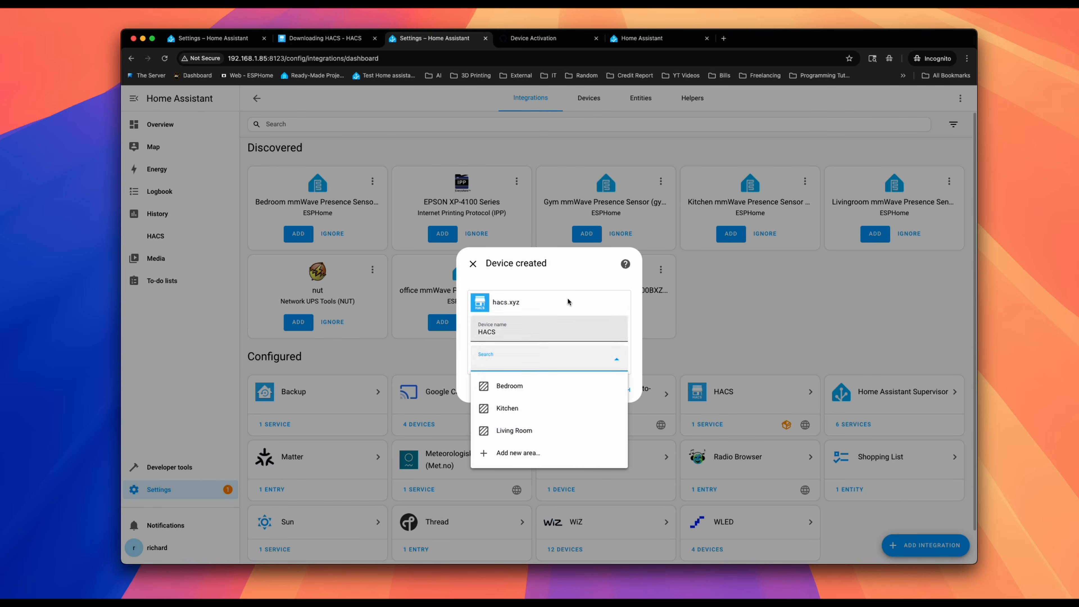
pyautogui.click(555, 265)
pyautogui.click(534, 359)
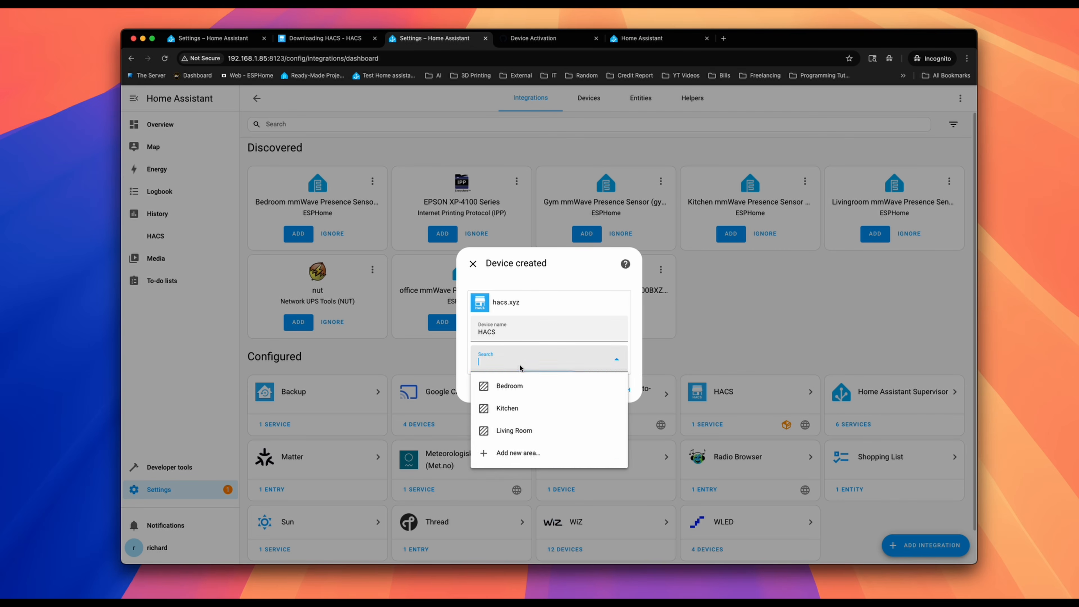
pyautogui.click(503, 458)
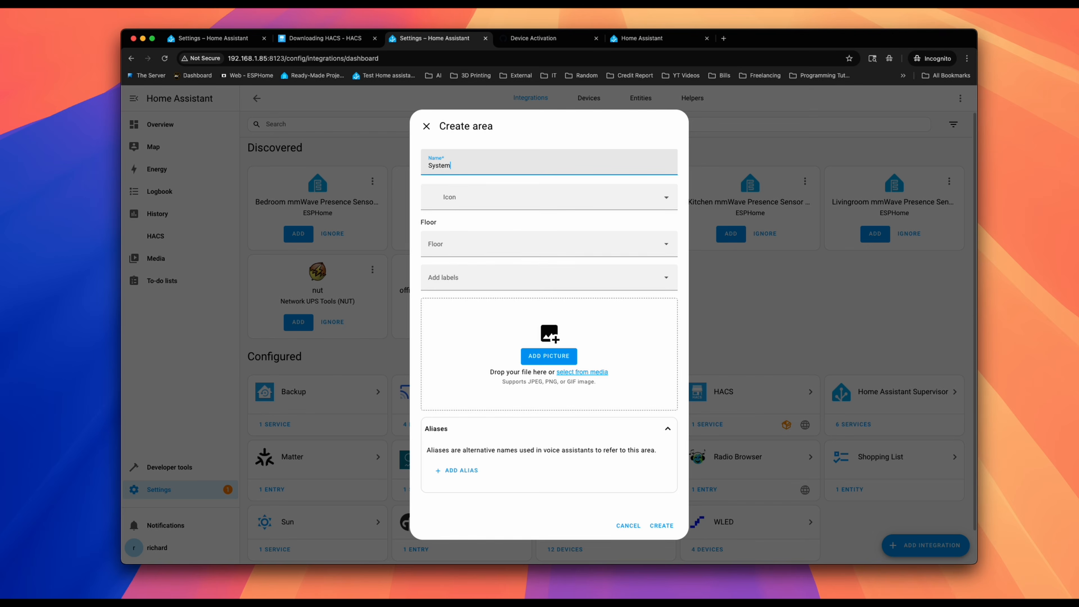
pyautogui.write('System')
pyautogui.click(647, 524)
pyautogui.click(619, 388)
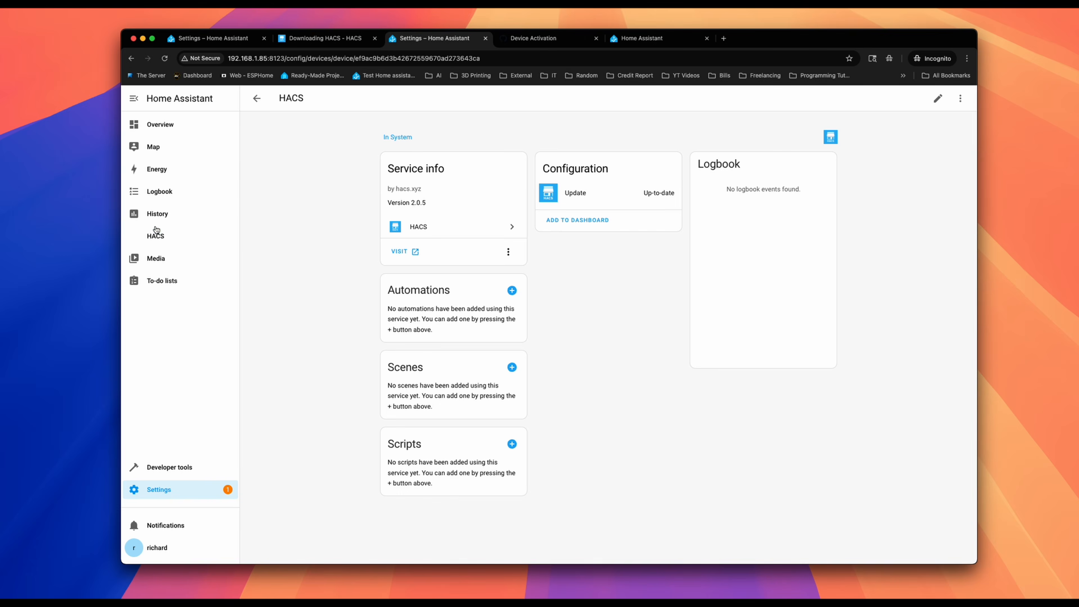
# Open the HACS store and look through the Sonoff LAN and Alexa Media Player repository pages.
pyautogui.click(179, 236)
pyautogui.click(351, 128)
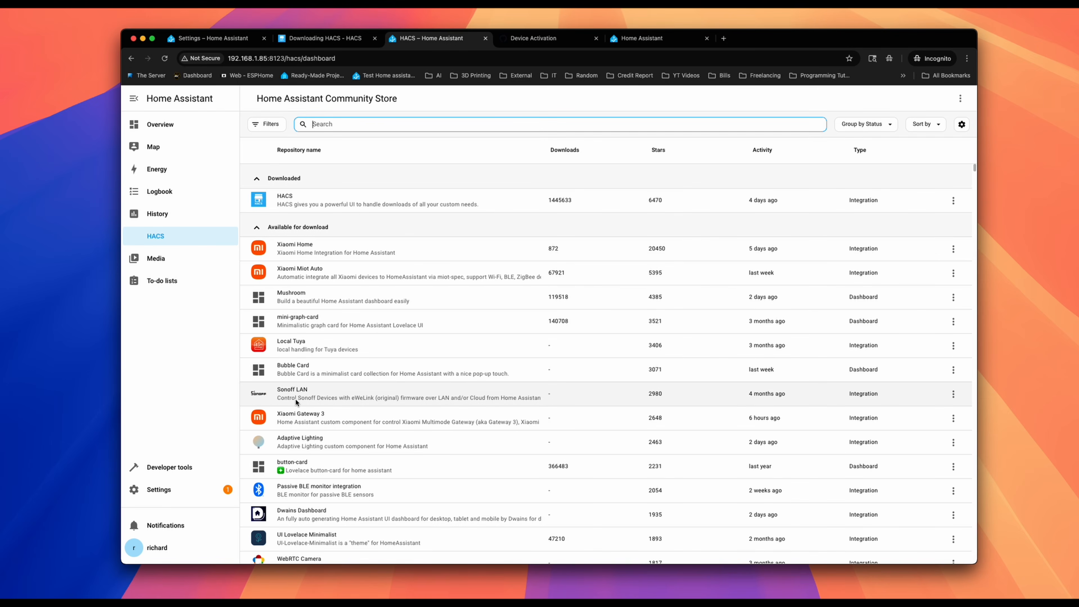
pyautogui.moveTo(278, 391); pyautogui.dragTo(338, 387)
pyautogui.click(338, 387)
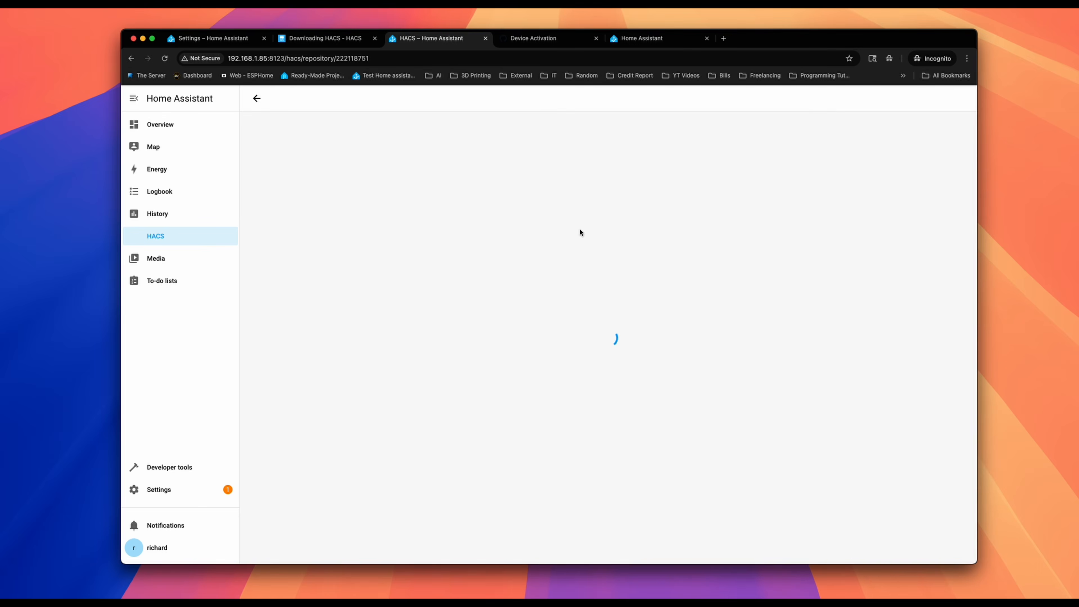
pyautogui.scroll(-6, 313, 278)
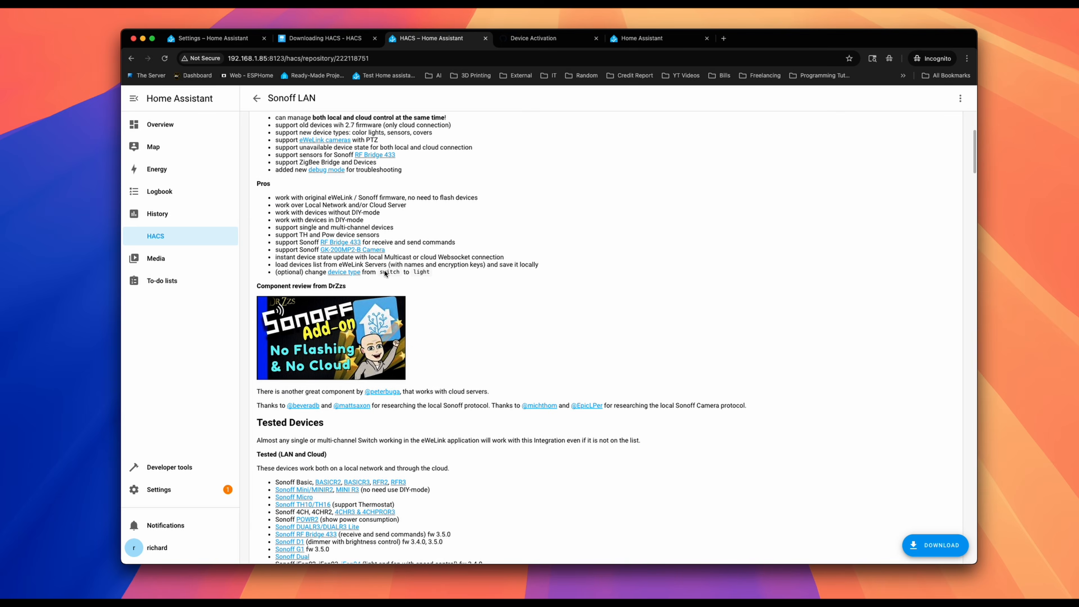
pyautogui.scroll(-10, 313, 279)
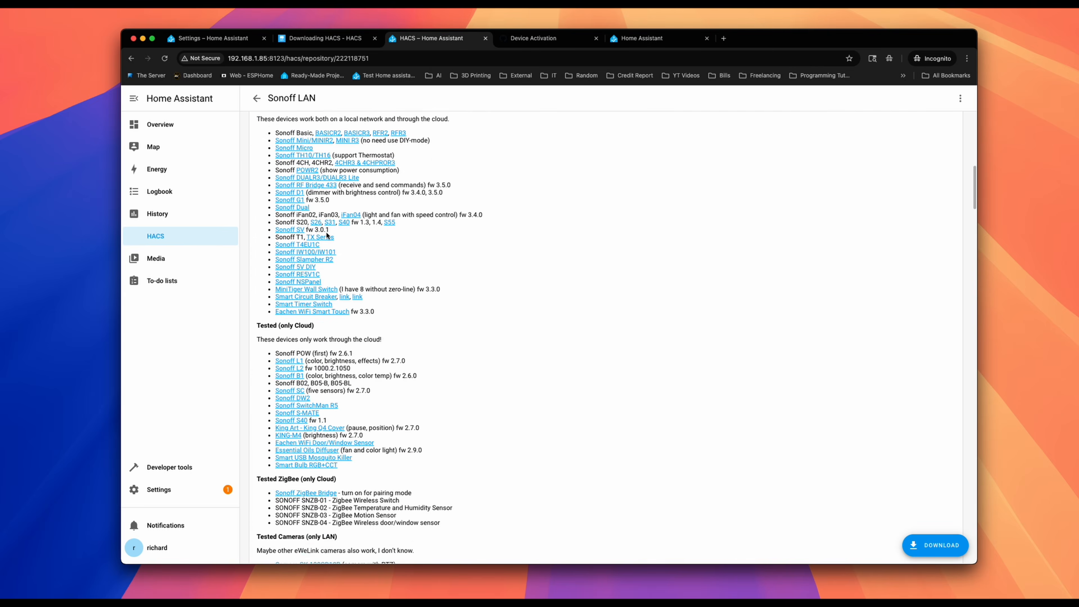
pyautogui.scroll(15, 581, 298)
pyautogui.click(256, 98)
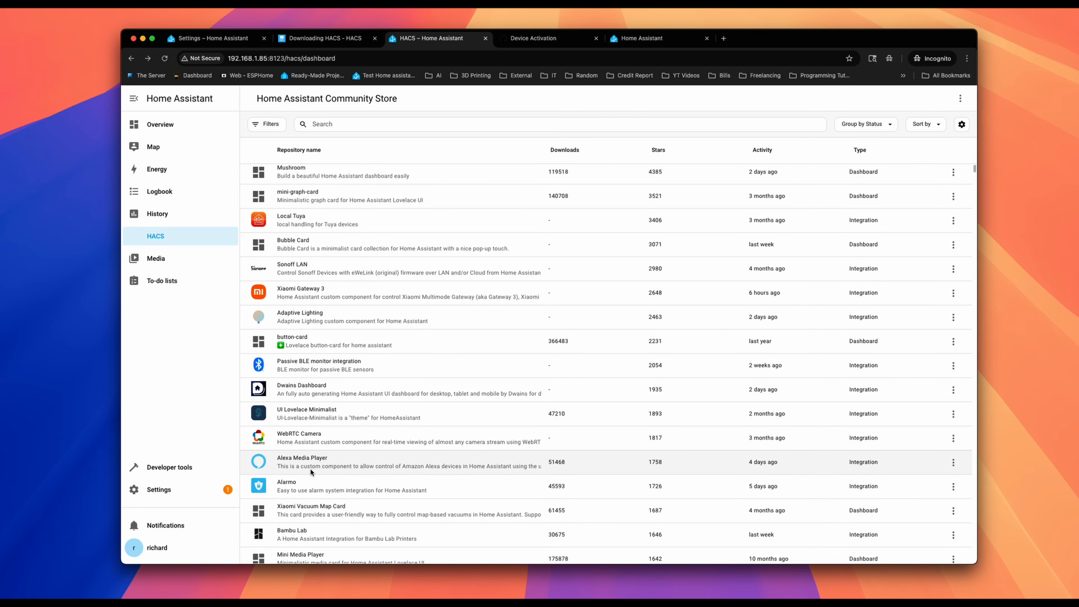
pyautogui.click(297, 462)
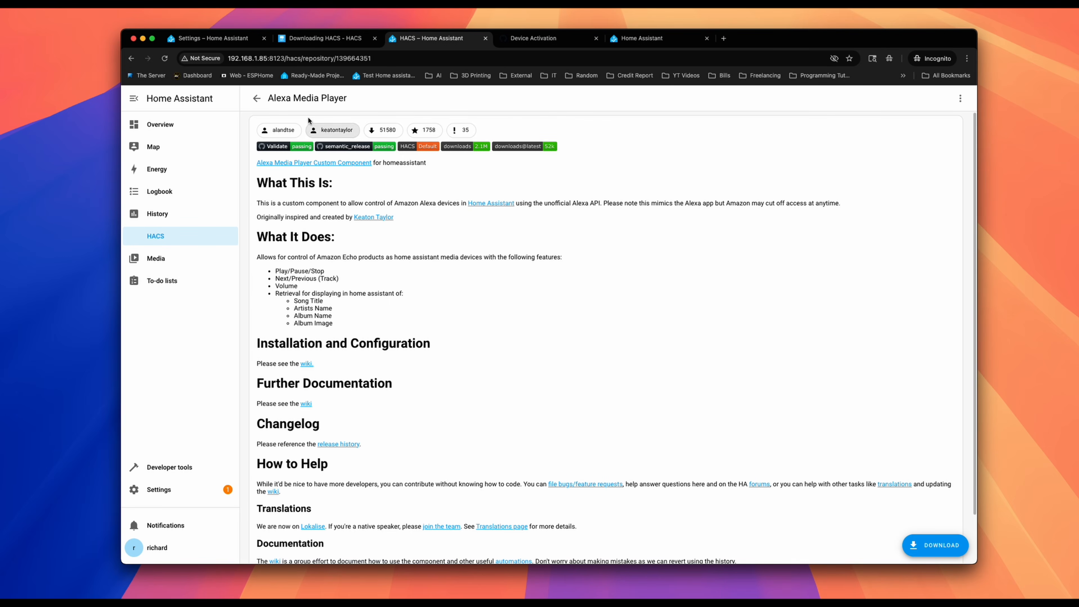
pyautogui.click(258, 97)
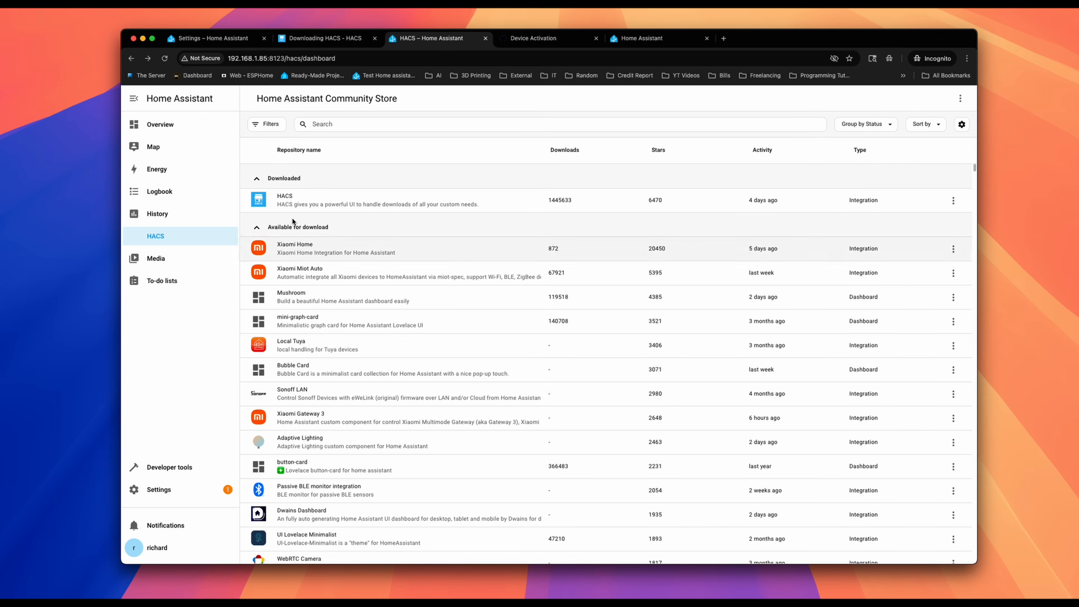
# Search the HACS store for "mush", open the Mushroom repository and download it.
pyautogui.click(326, 127)
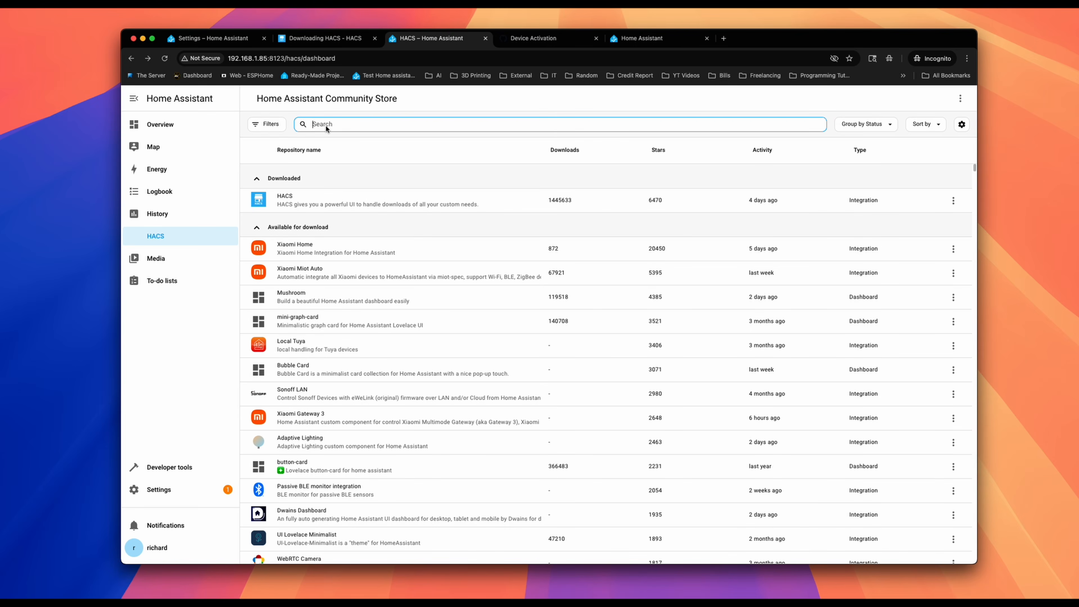
pyautogui.write('mus')
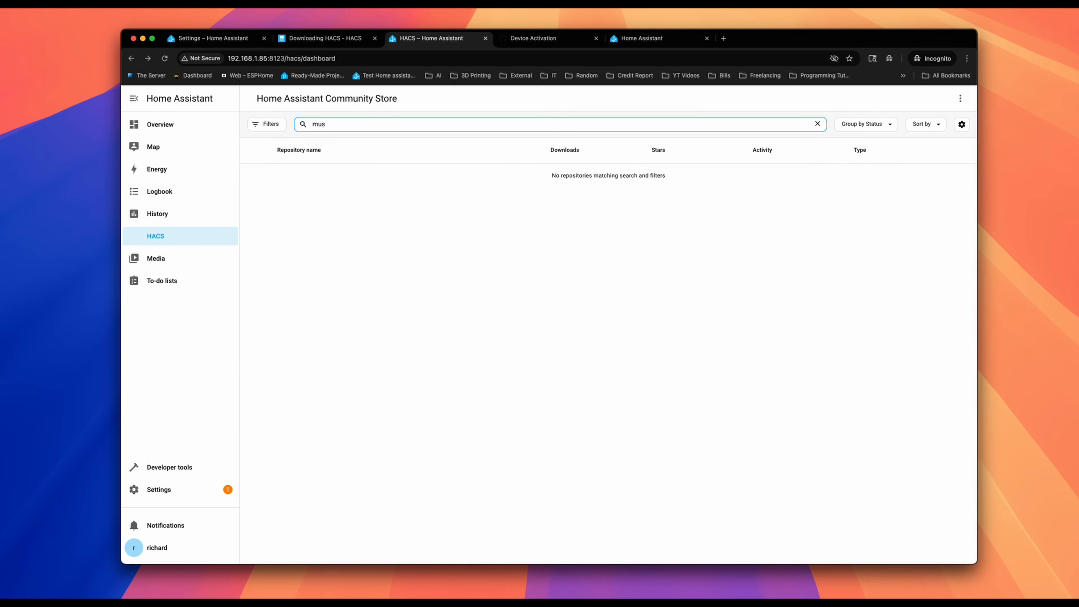
pyautogui.write('ghh')
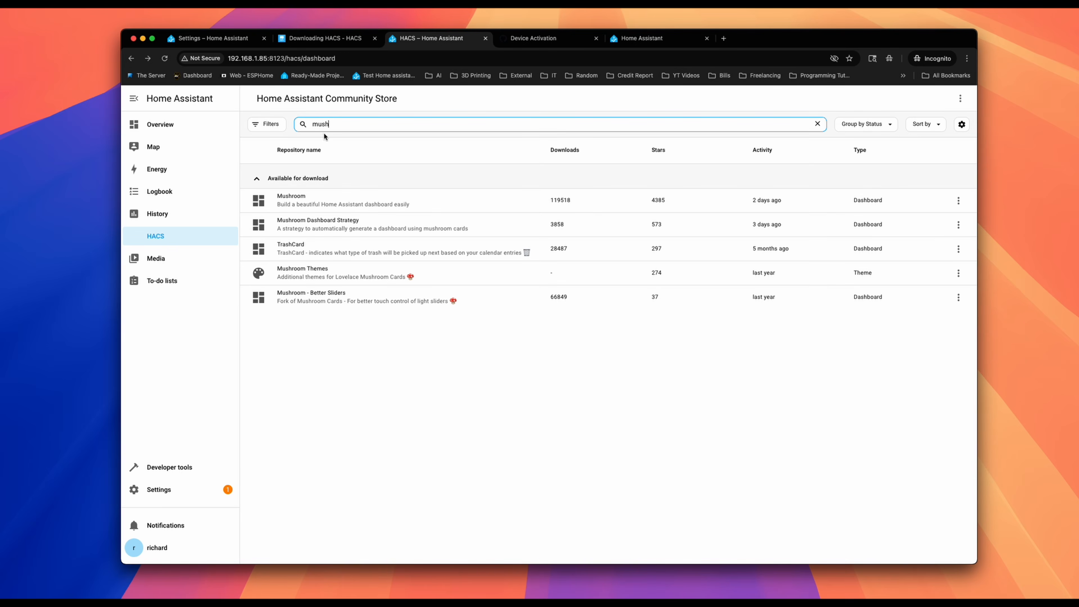
pyautogui.click(321, 203)
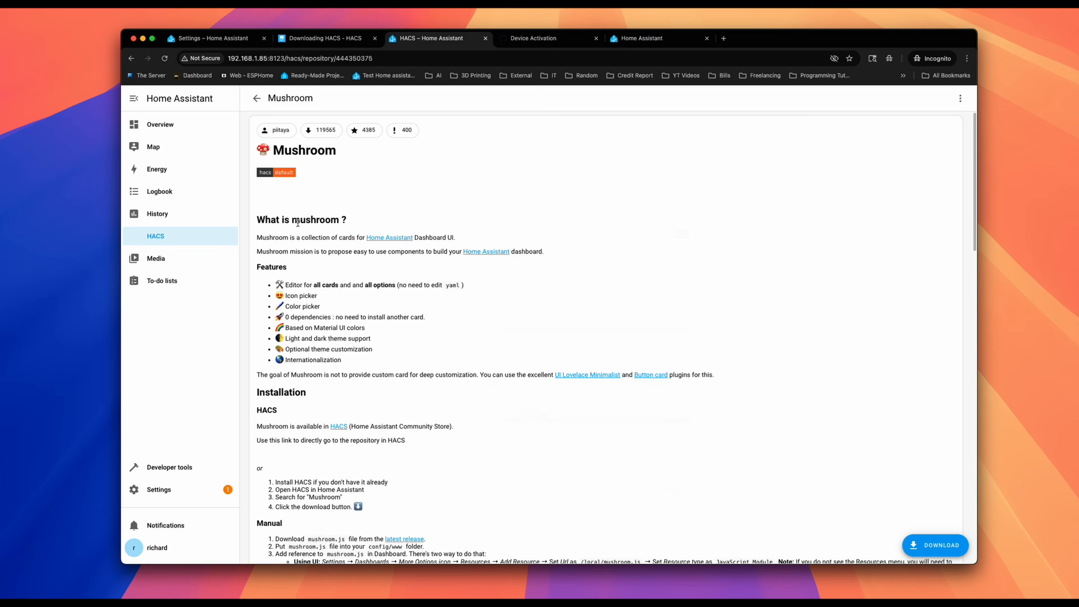
pyautogui.scroll(-1, 934, 532)
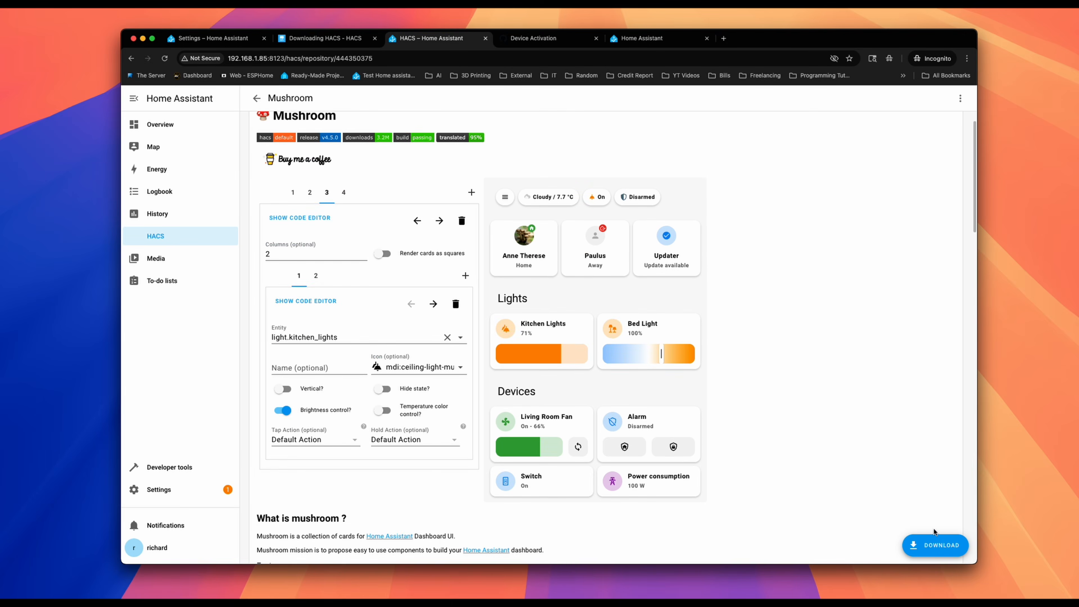
pyautogui.click(934, 548)
pyautogui.click(722, 385)
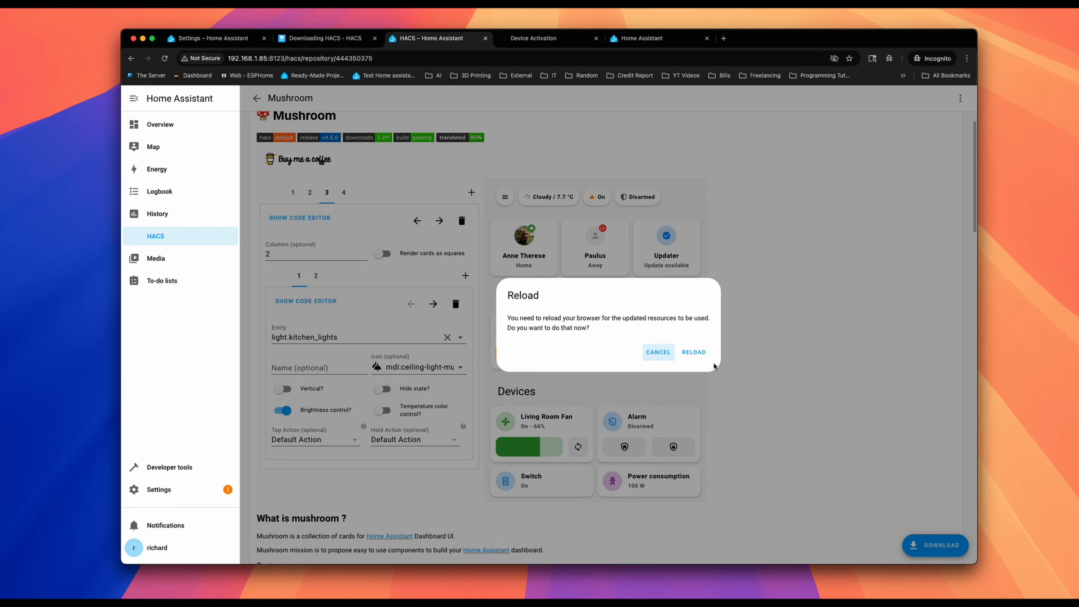
# Reload the browser to apply the updated Mushroom resources, leave the repository page and open the dashboards settings.
pyautogui.click(700, 351)
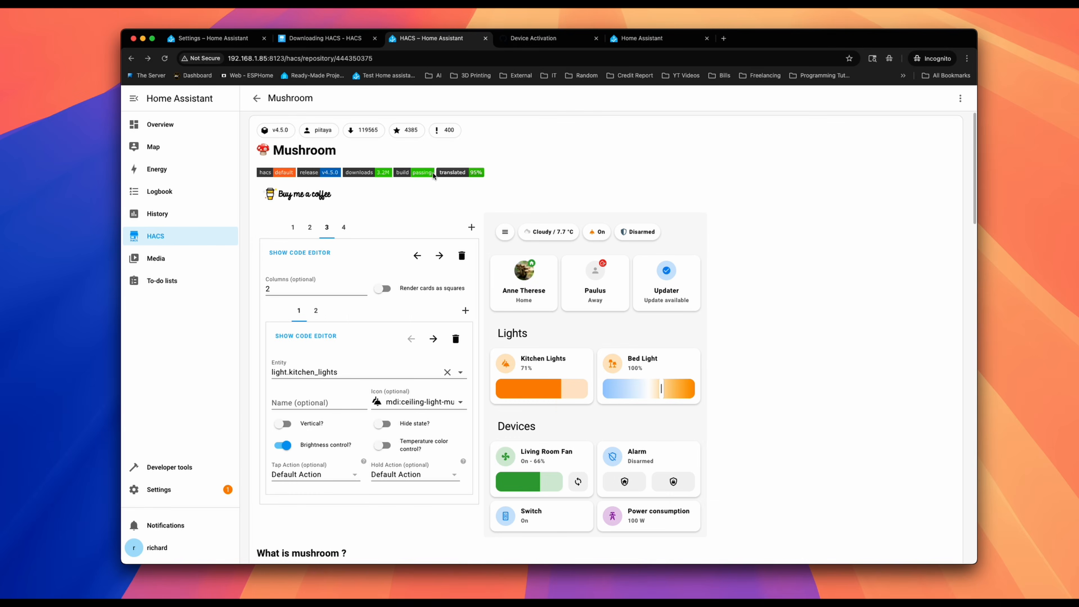
pyautogui.click(256, 98)
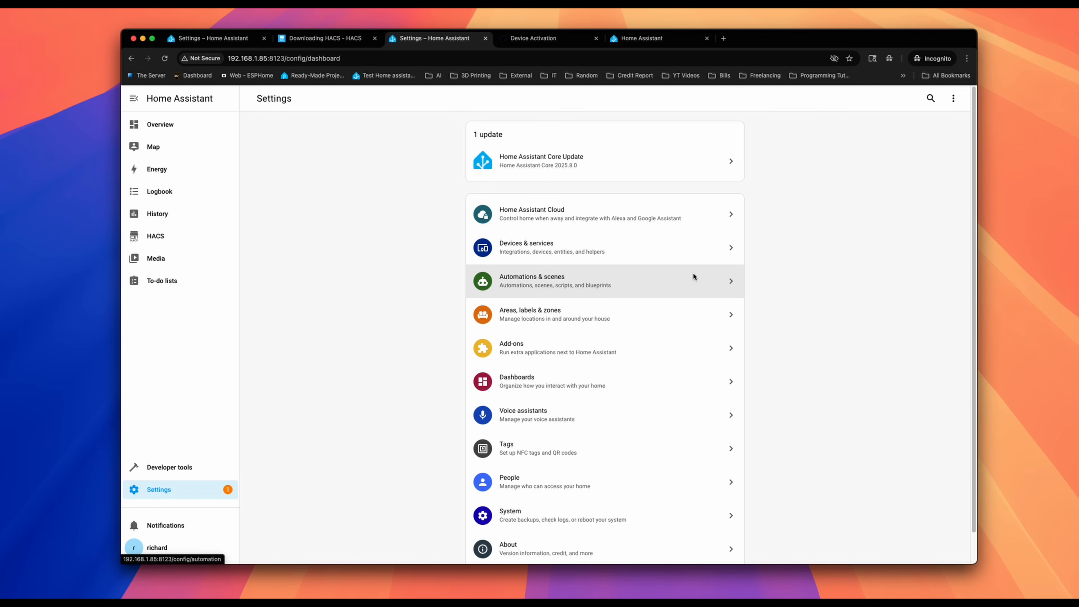
pyautogui.click(540, 375)
# Create a new dashboard from scratch with the title Dash.
pyautogui.click(928, 544)
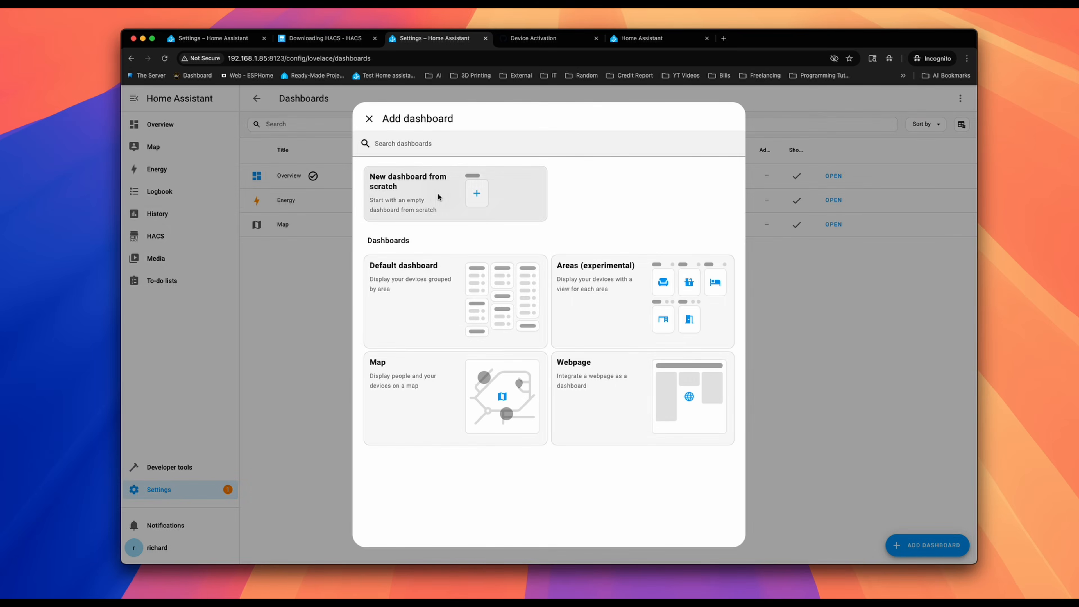
pyautogui.click(441, 212)
pyautogui.write('Dash')
pyautogui.press('Return')
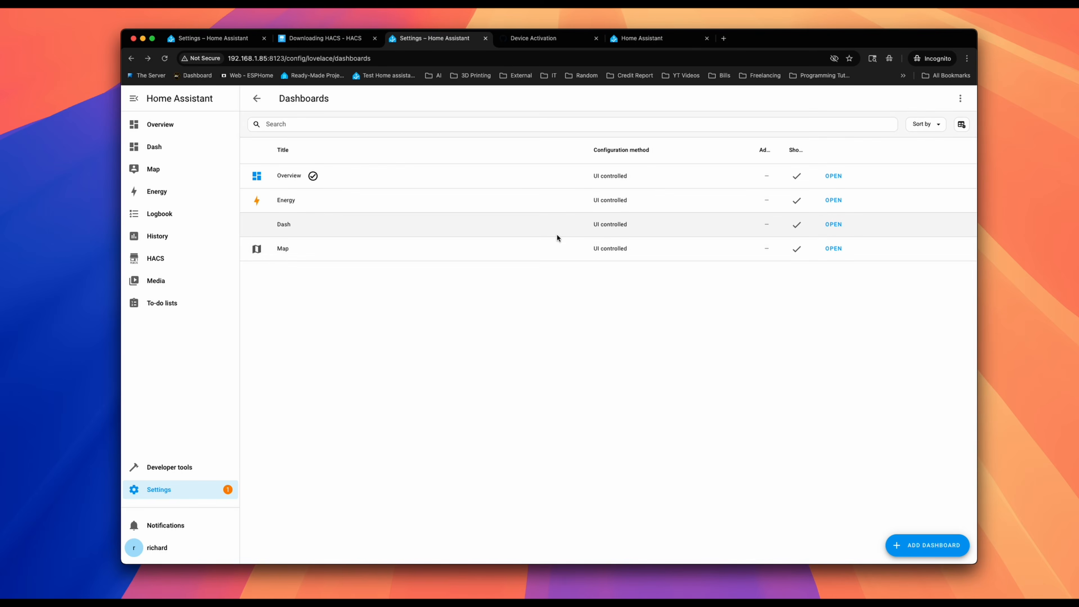
# Open the Dash dashboard and put it into edit mode.
pyautogui.click(829, 225)
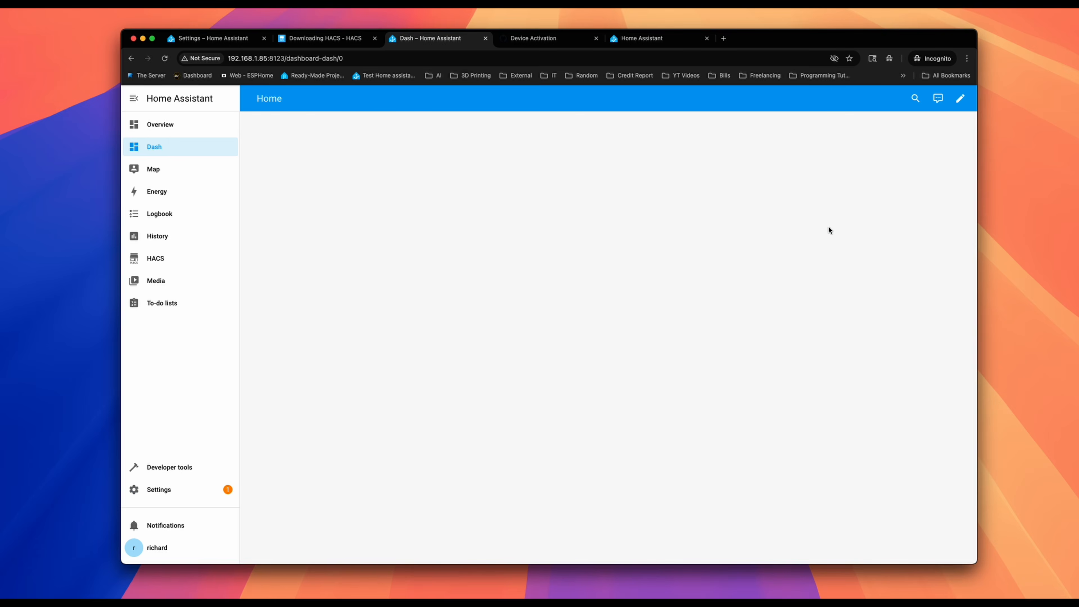
pyautogui.click(961, 100)
pyautogui.click(625, 248)
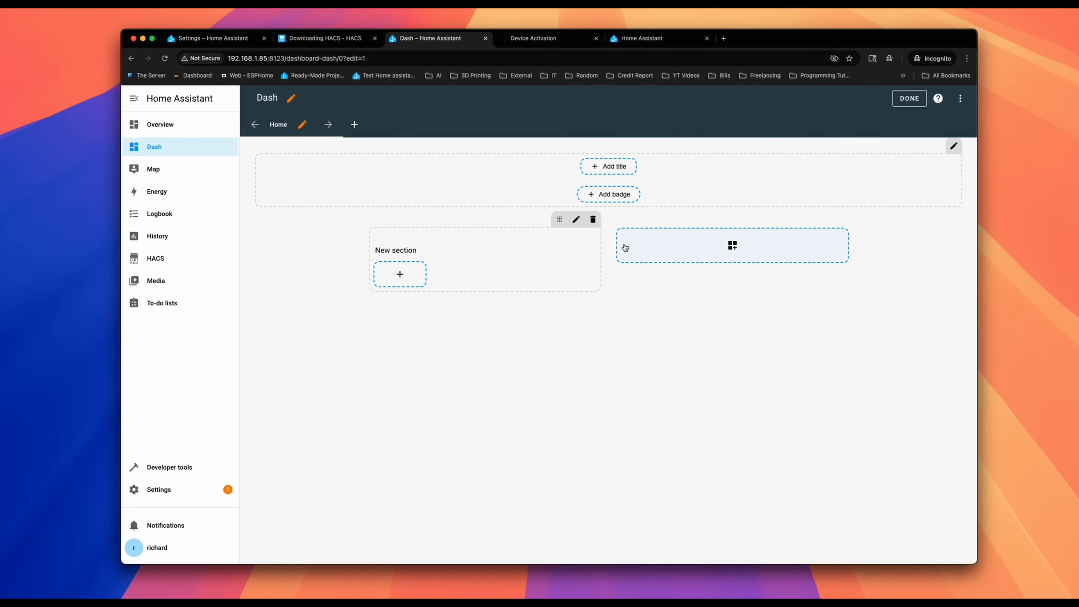
# Try to delete the empty new section from the Dash dashboard.
pyautogui.click(590, 225)
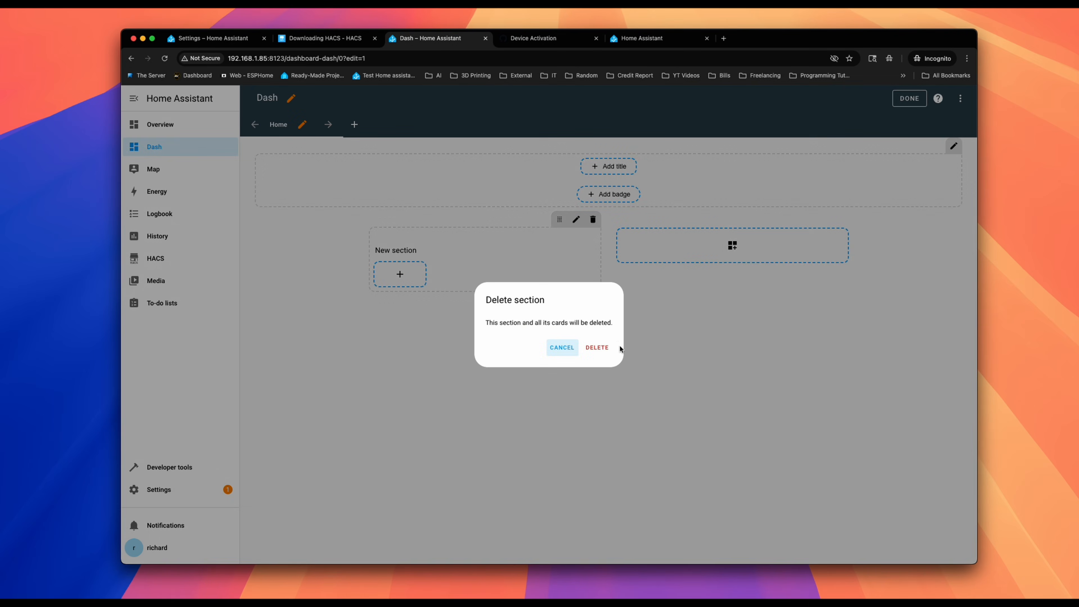
pyautogui.click(603, 343)
pyautogui.click(593, 237)
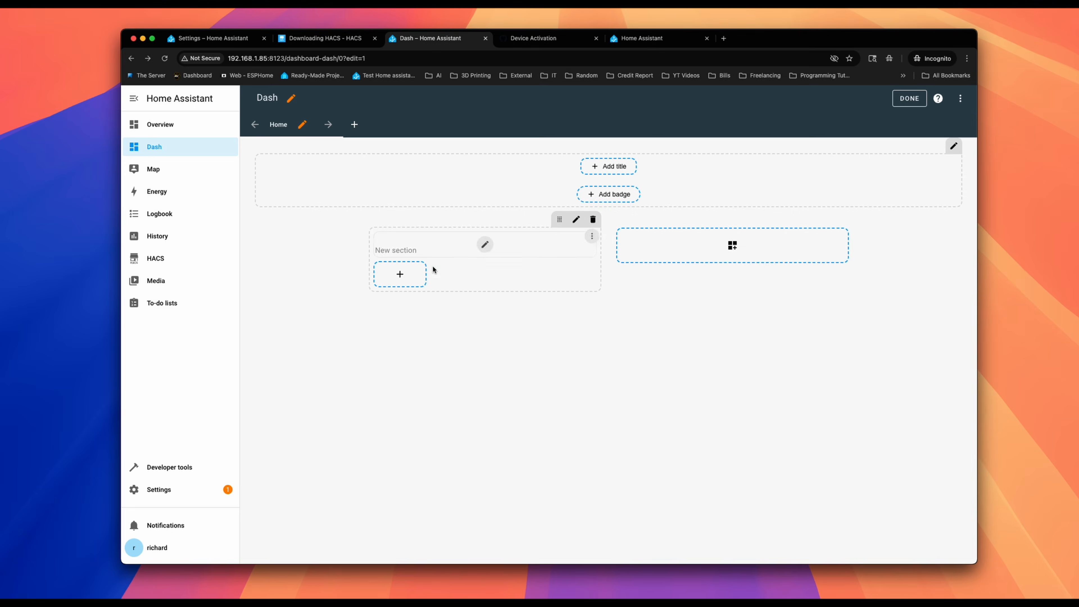
# Search the cards for "mush" and add a Mushroom Media Card for the Gym speaker to the new section.
pyautogui.click(401, 273)
pyautogui.write('mush')
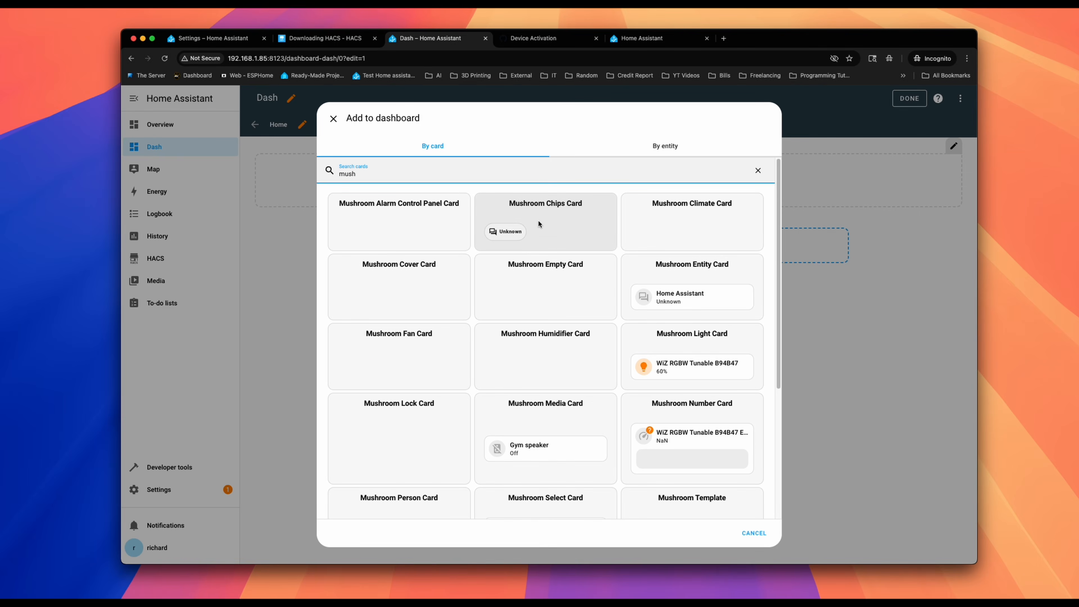
pyautogui.click(546, 440)
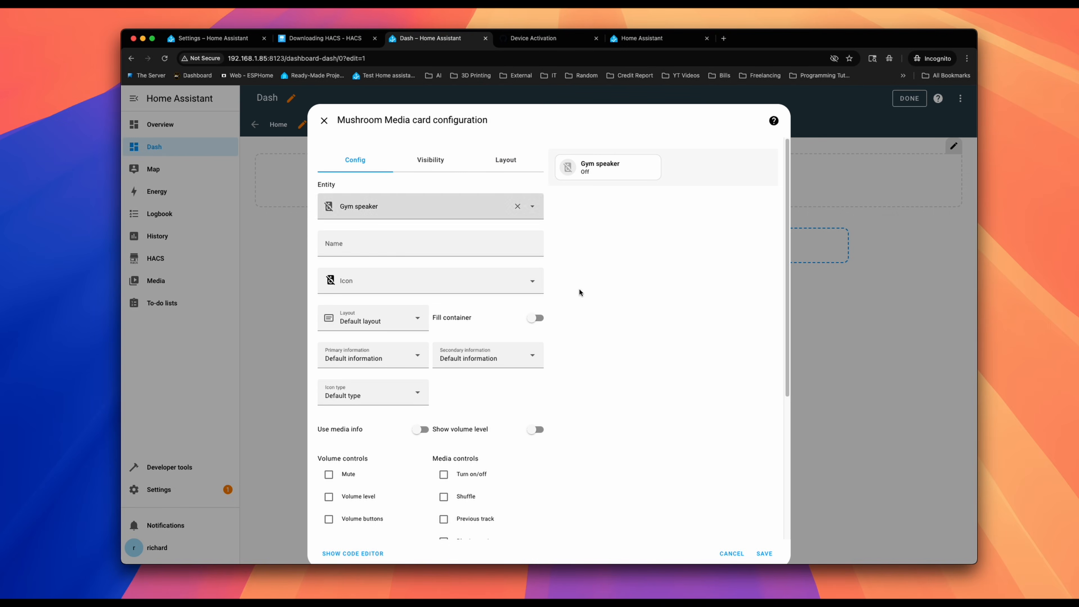
# Enable every volume control and media control on the Gym speaker's Mushroom Media card, save it and finish editing the dashboard.
pyautogui.click(338, 478)
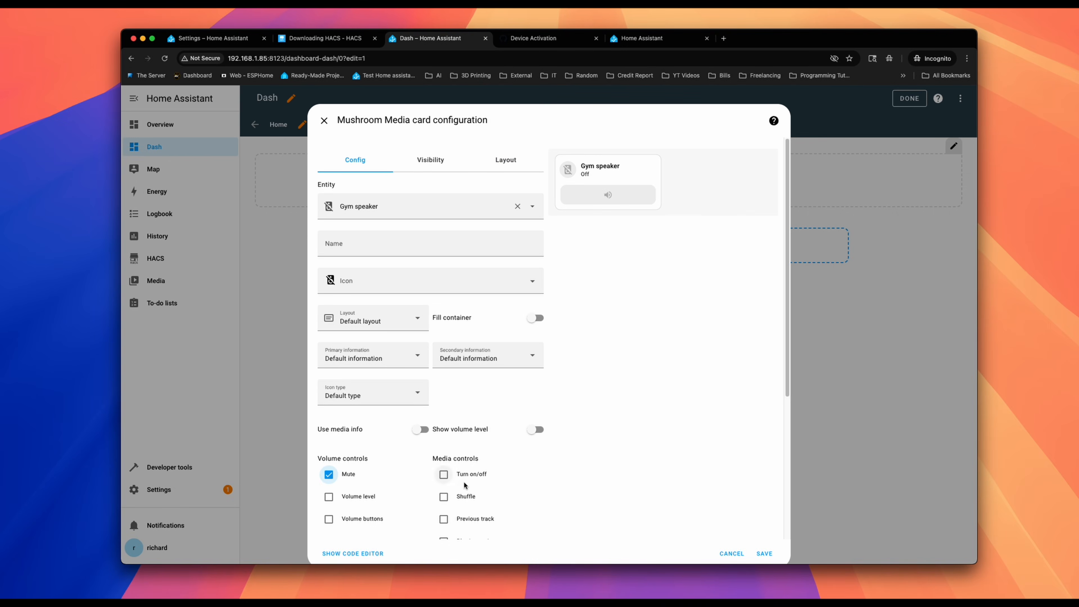
pyautogui.click(443, 474)
pyautogui.click(443, 497)
pyautogui.click(328, 496)
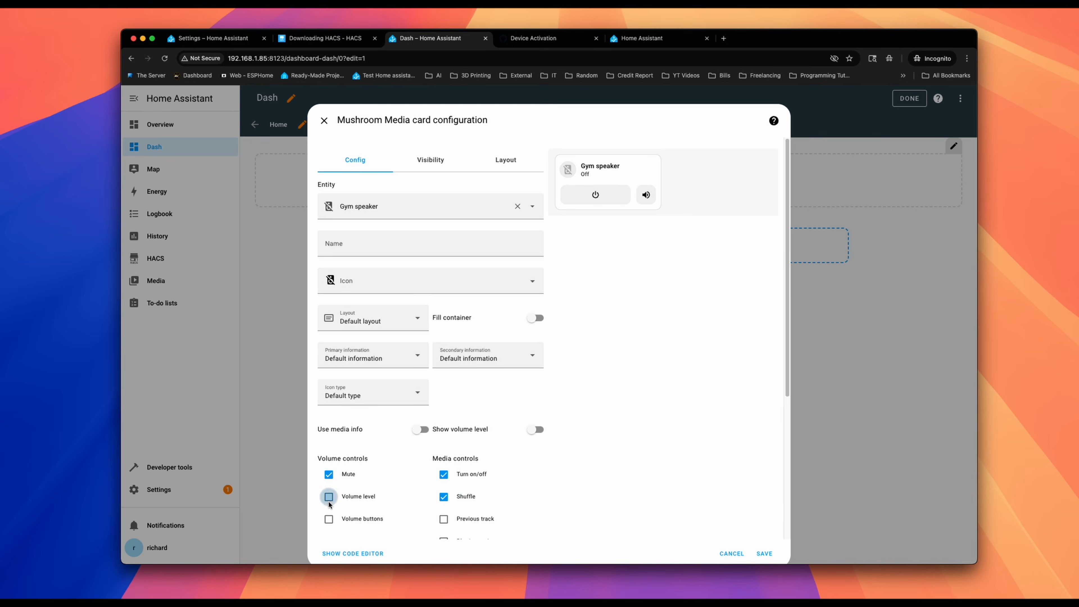
pyautogui.click(445, 519)
pyautogui.click(340, 520)
pyautogui.scroll(-5, 456, 504)
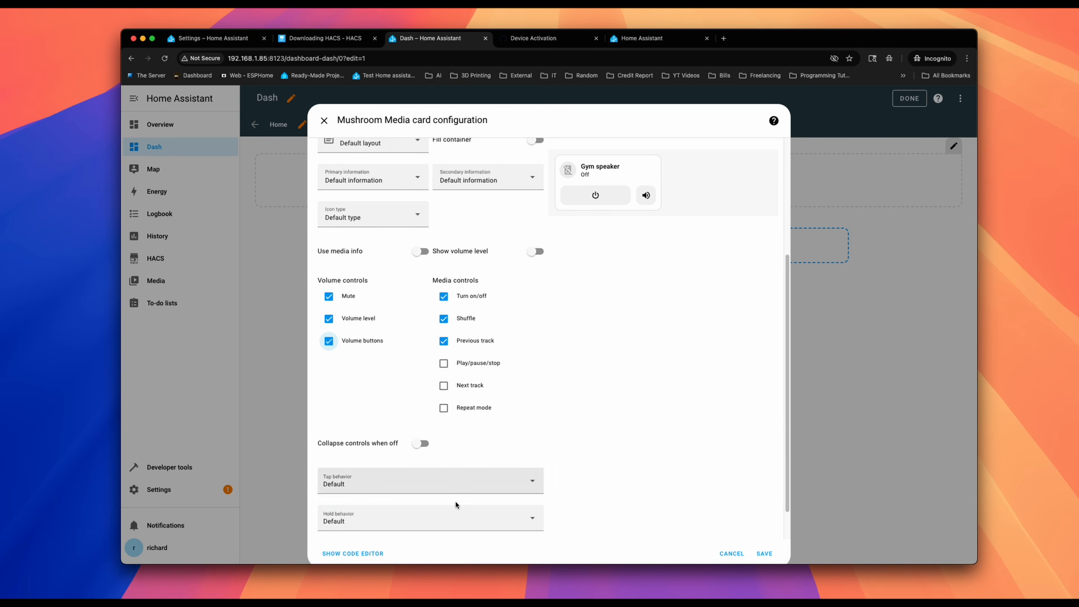
pyautogui.click(443, 363)
pyautogui.click(443, 409)
pyautogui.click(443, 386)
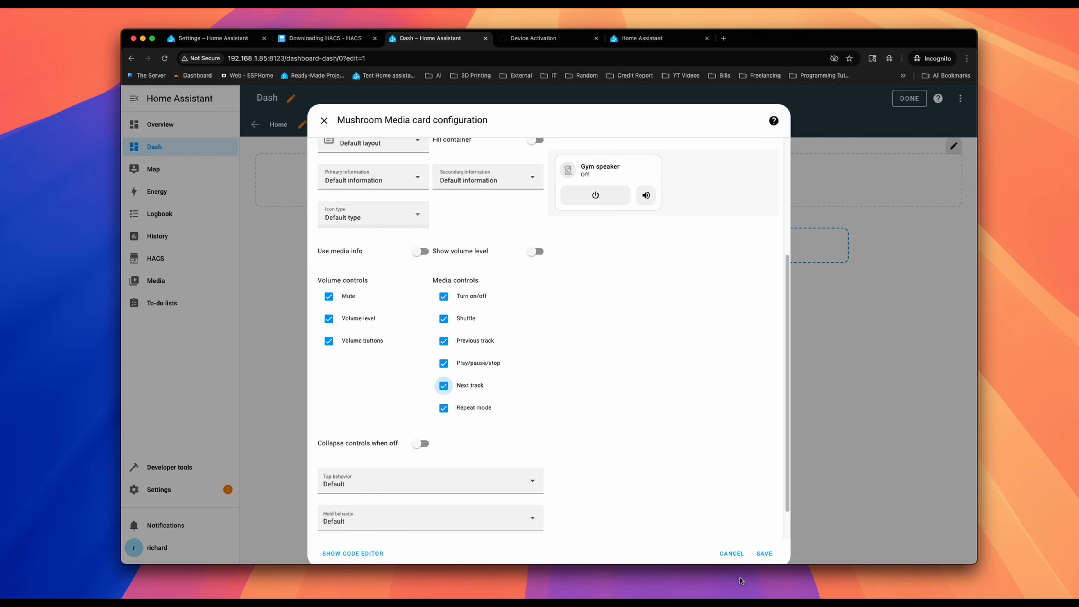
pyautogui.click(766, 553)
pyautogui.click(909, 98)
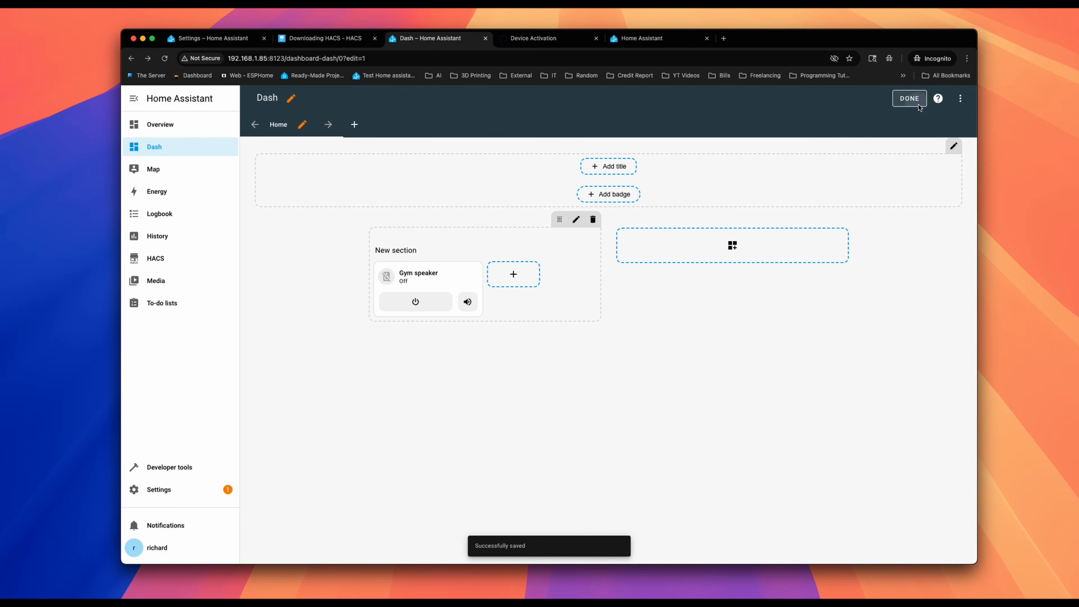
# Turn on the Gym speaker from its dashboard card and open the media browser from its details.
pyautogui.click(554, 186)
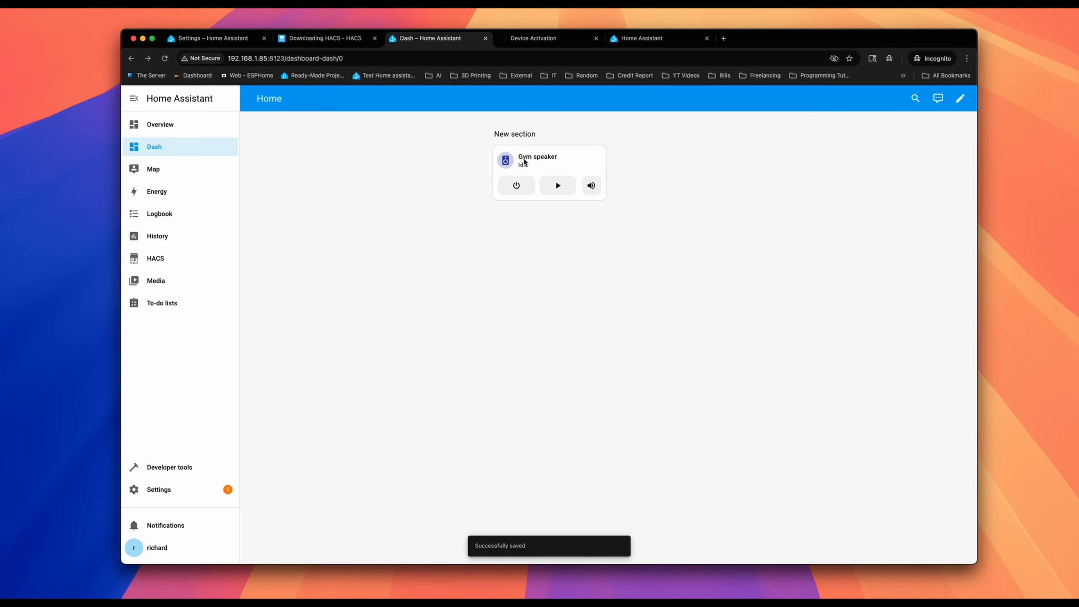
pyautogui.click(547, 163)
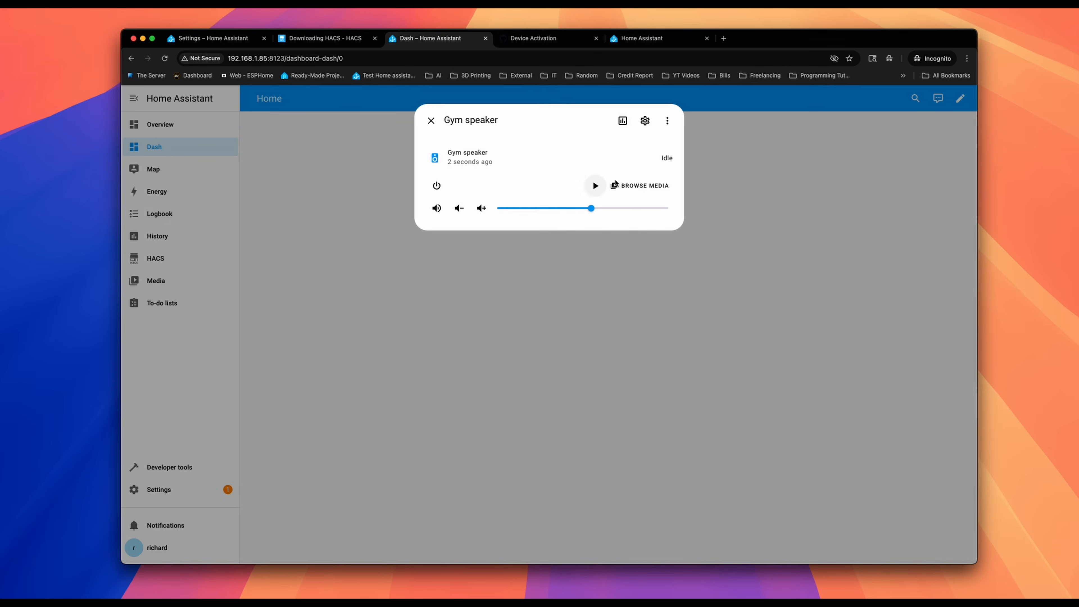
pyautogui.click(628, 187)
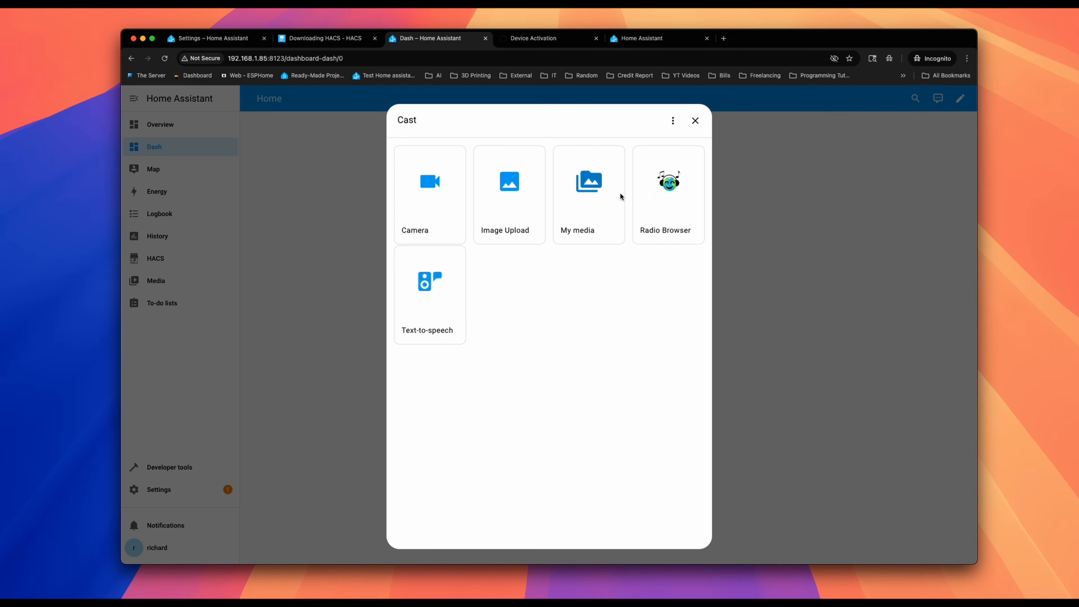
# Look through the Radio Browser countries and Azerbaijan's stations, and close the media browser and speaker details.
pyautogui.click(673, 180)
pyautogui.scroll(-5, 553, 297)
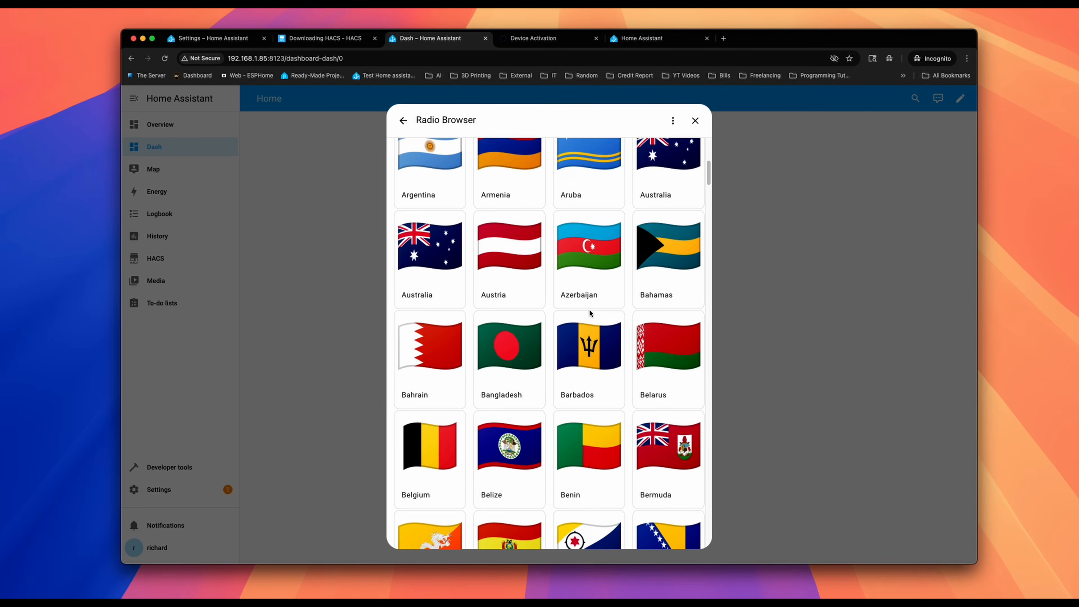
pyautogui.click(576, 272)
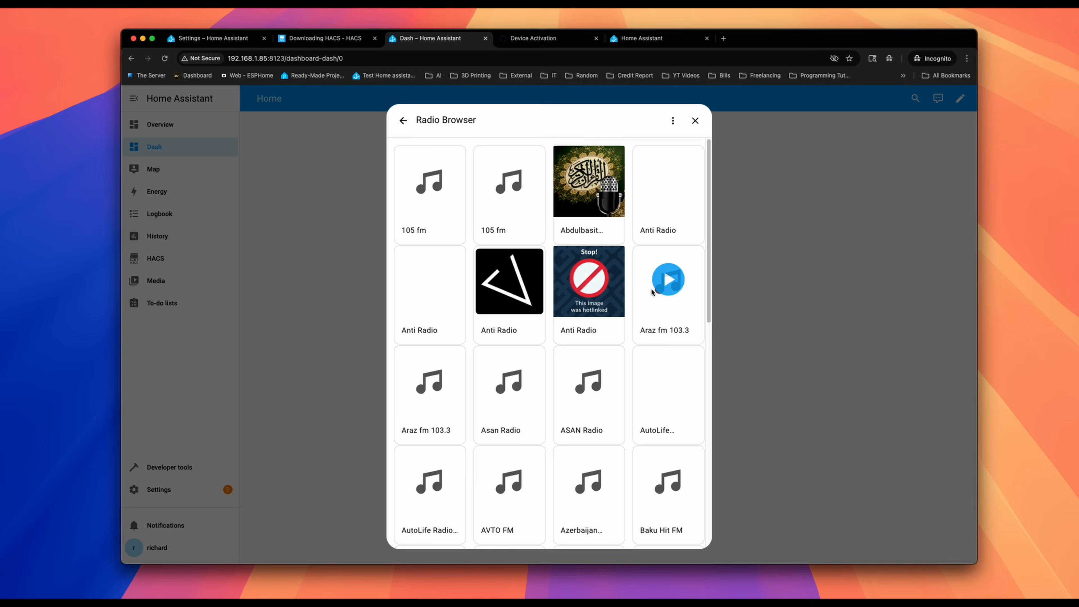
pyautogui.click(410, 121)
pyautogui.scroll(-20, 552, 297)
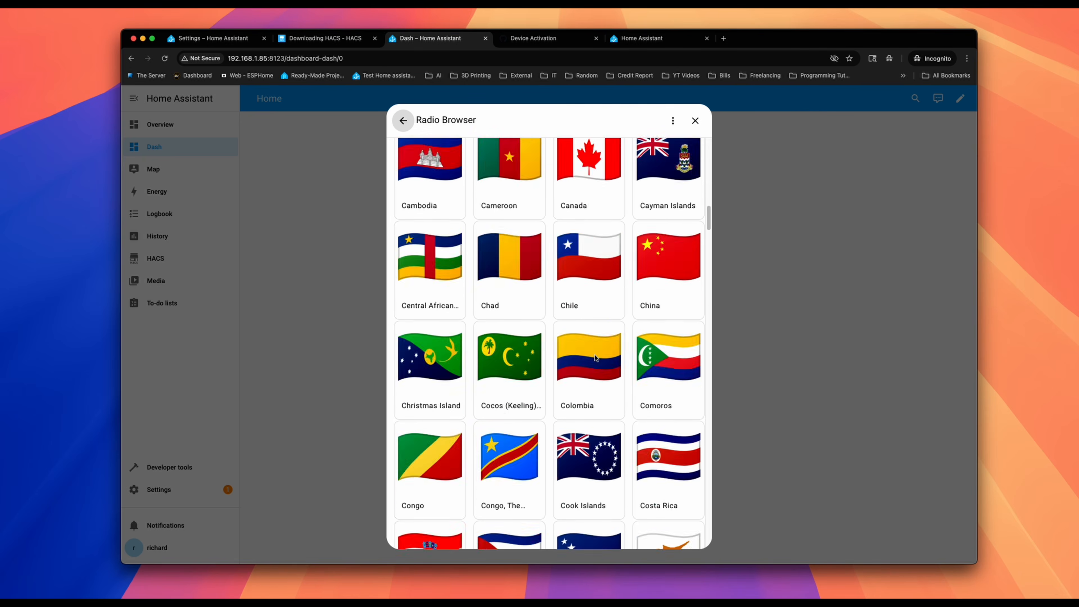
pyautogui.click(695, 120)
pyautogui.click(432, 122)
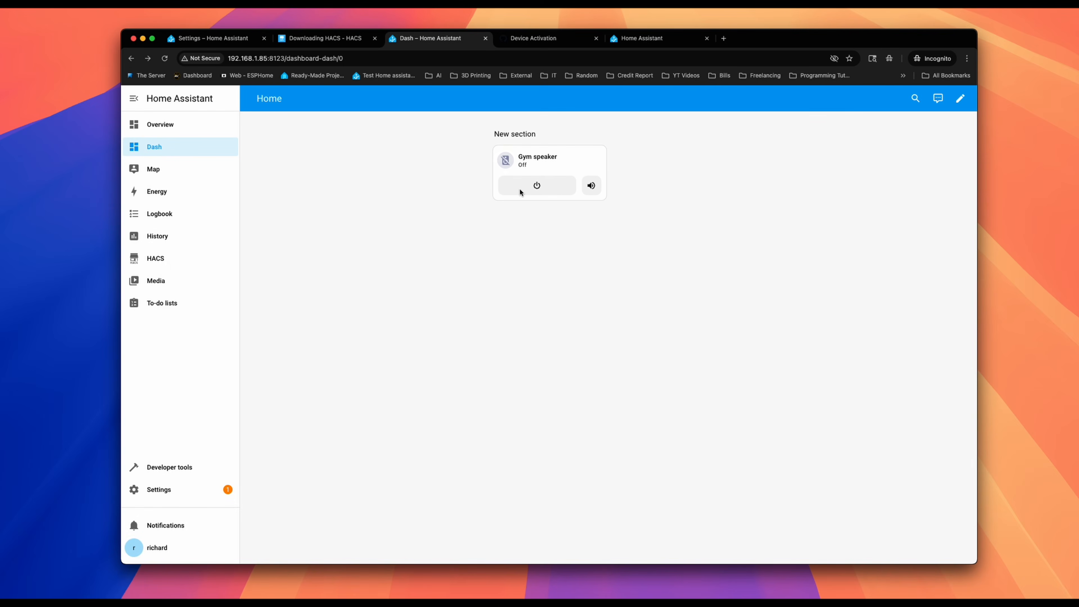